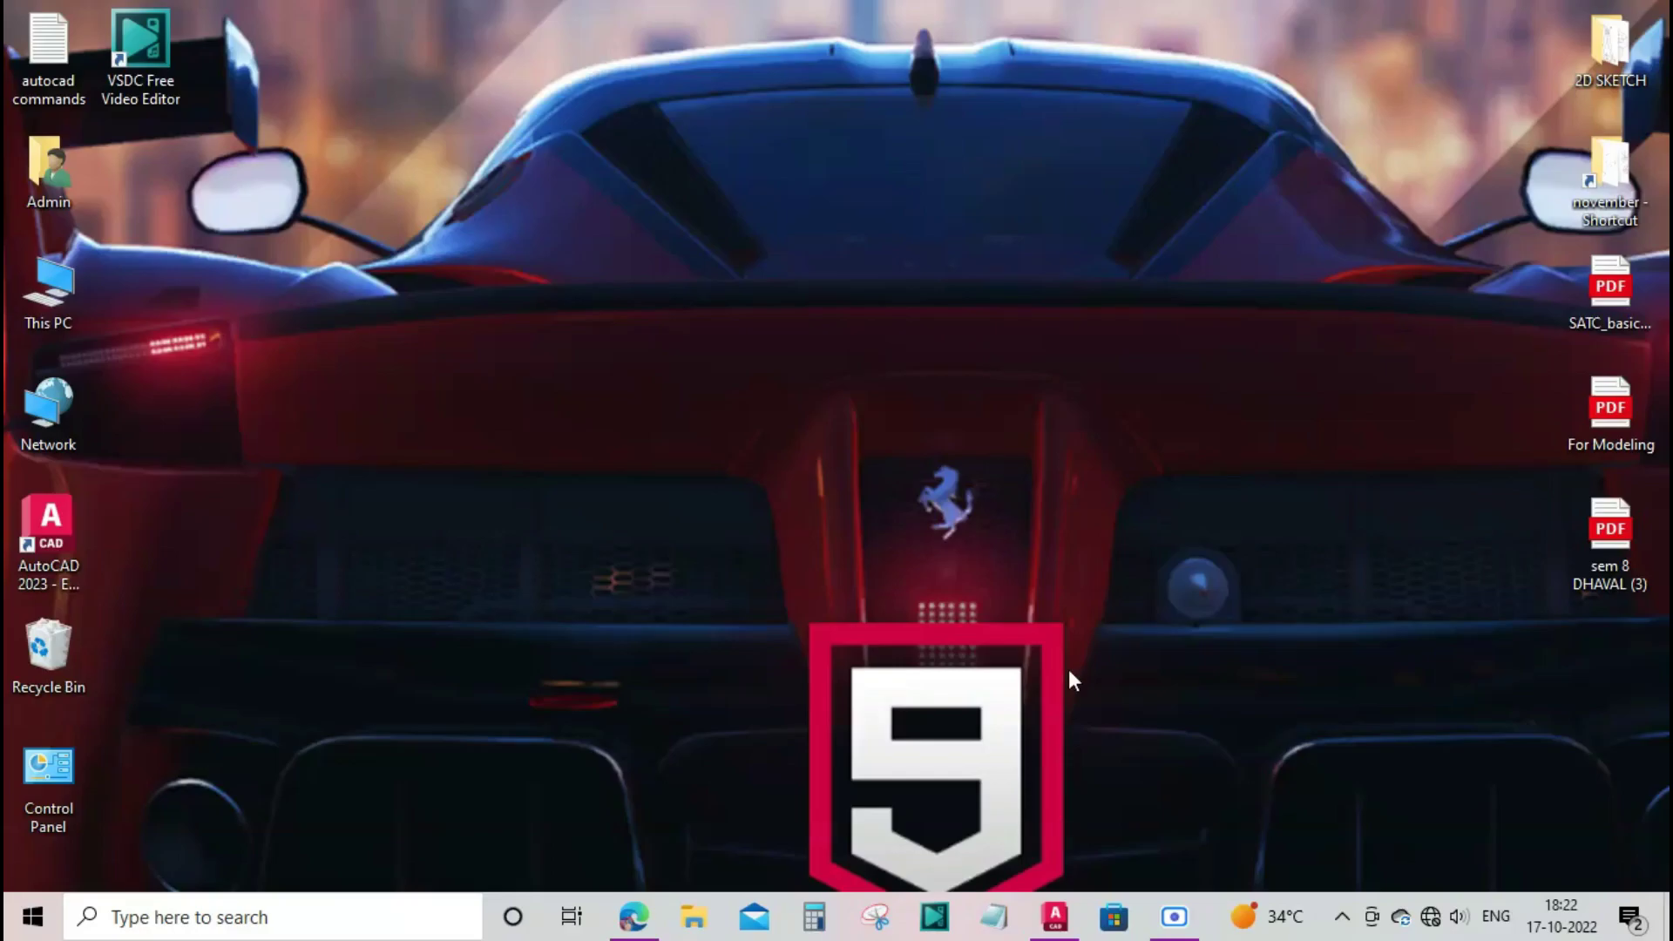
# Bring the SK.dwg drawing with its four-command note to the front.
pyautogui.click(1055, 916)
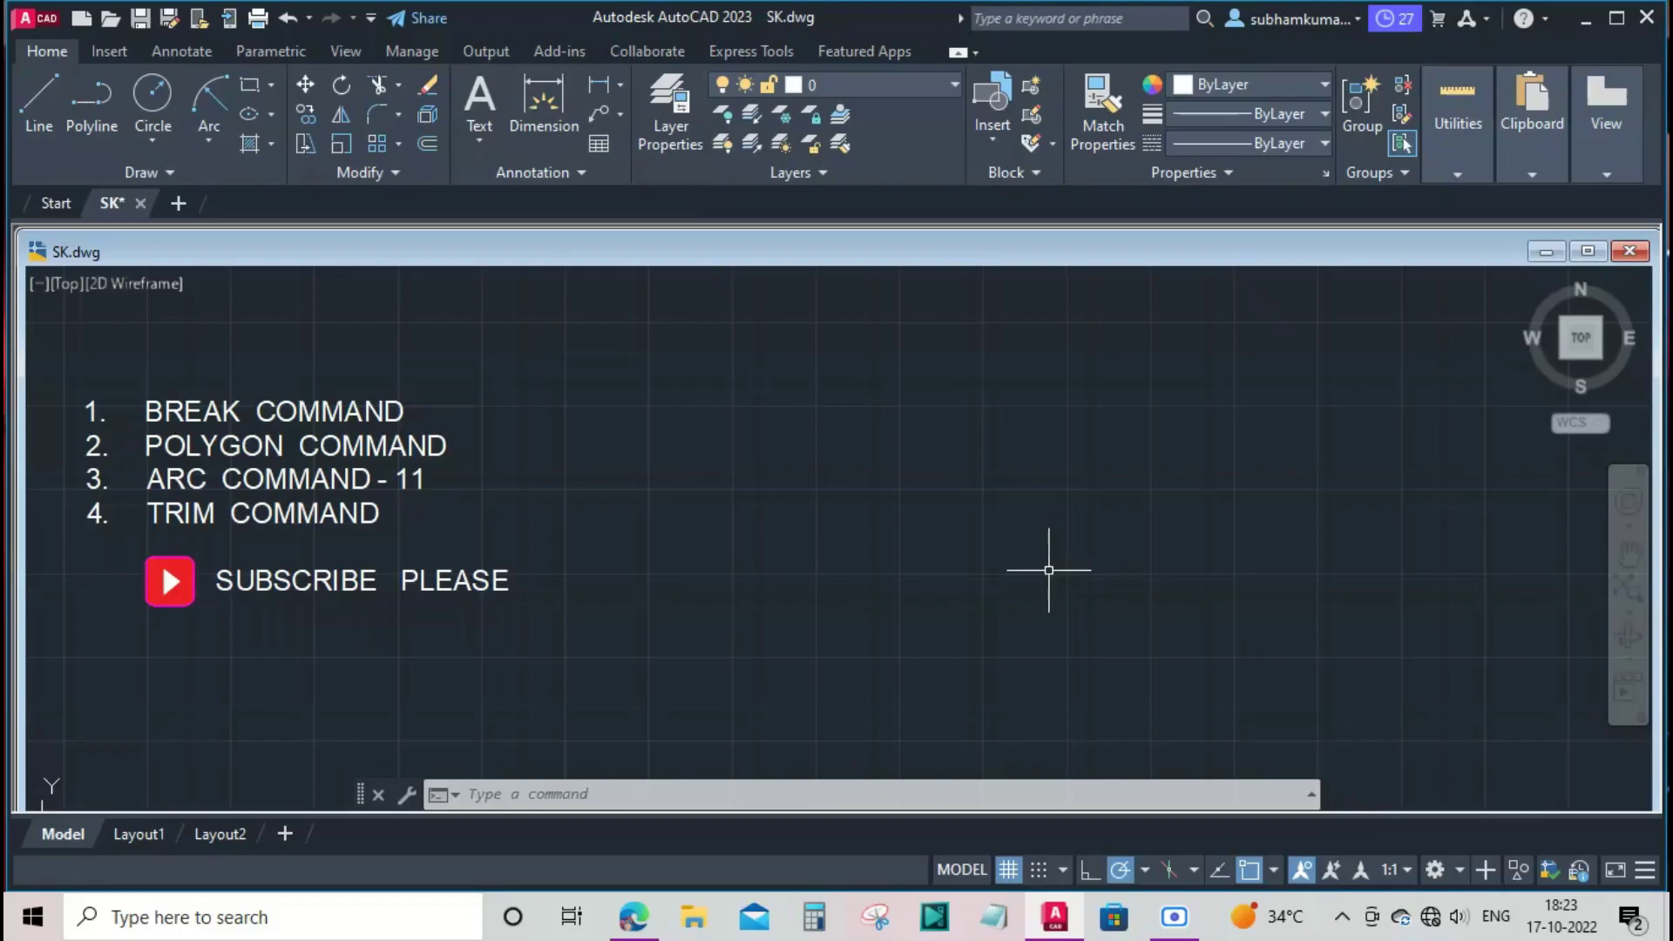
# Draw a horizontal line to the right of the command list.
pyautogui.write('L')
pyautogui.press('Return')
pyautogui.click(859, 464)
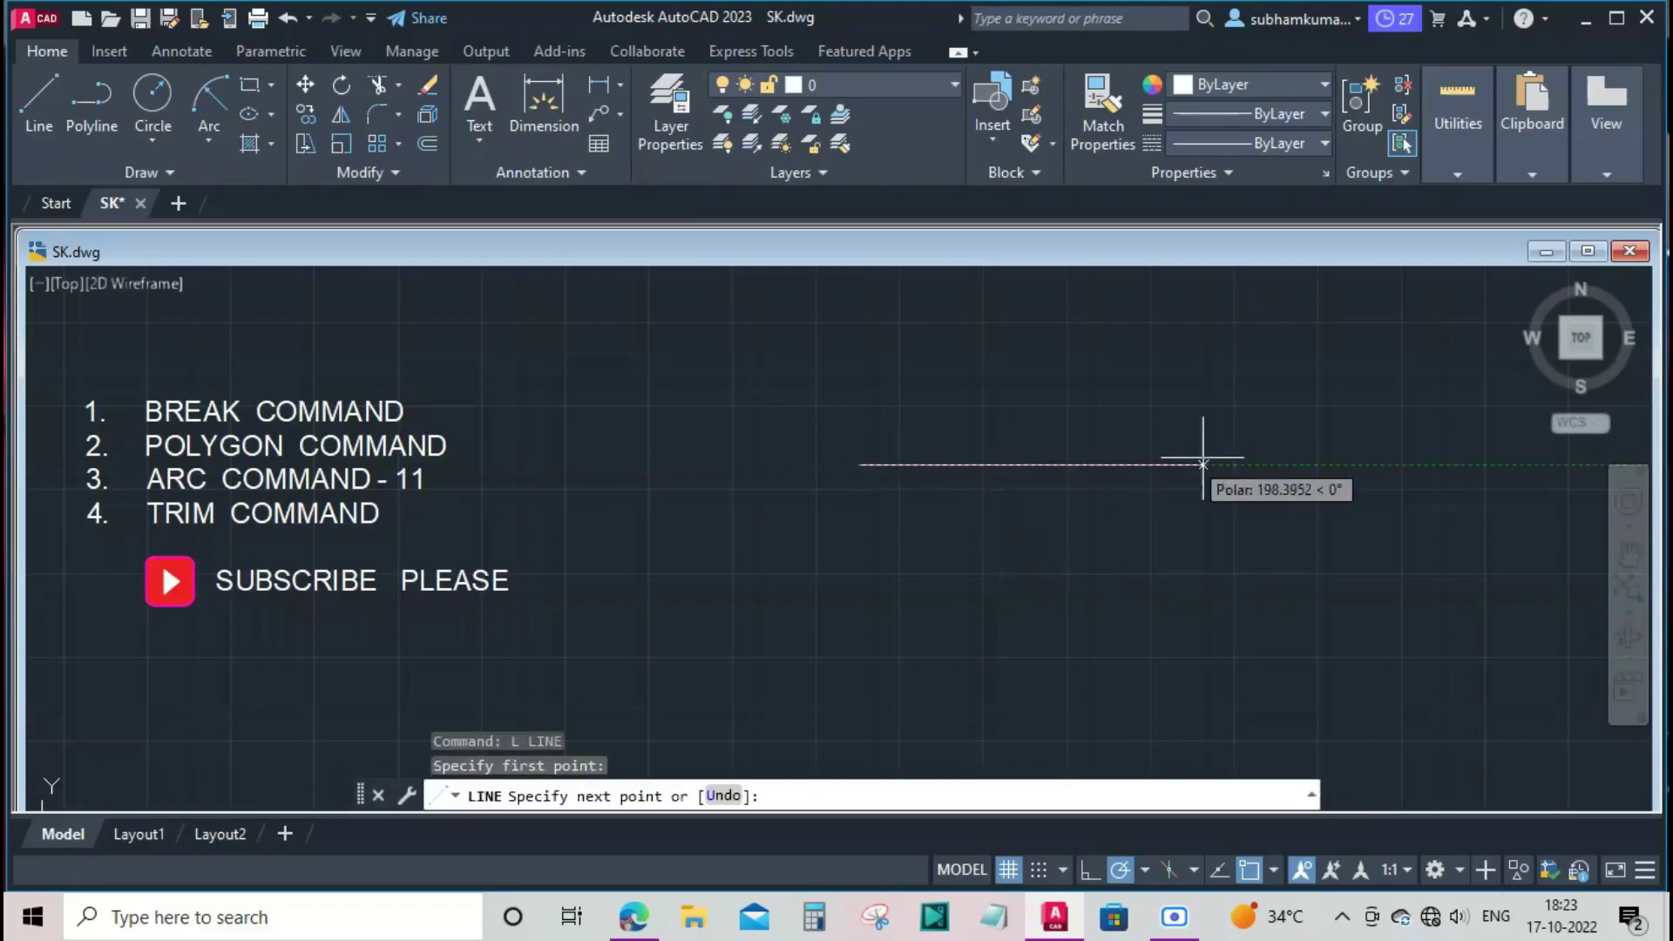
pyautogui.click(1297, 465)
pyautogui.press('Escape')
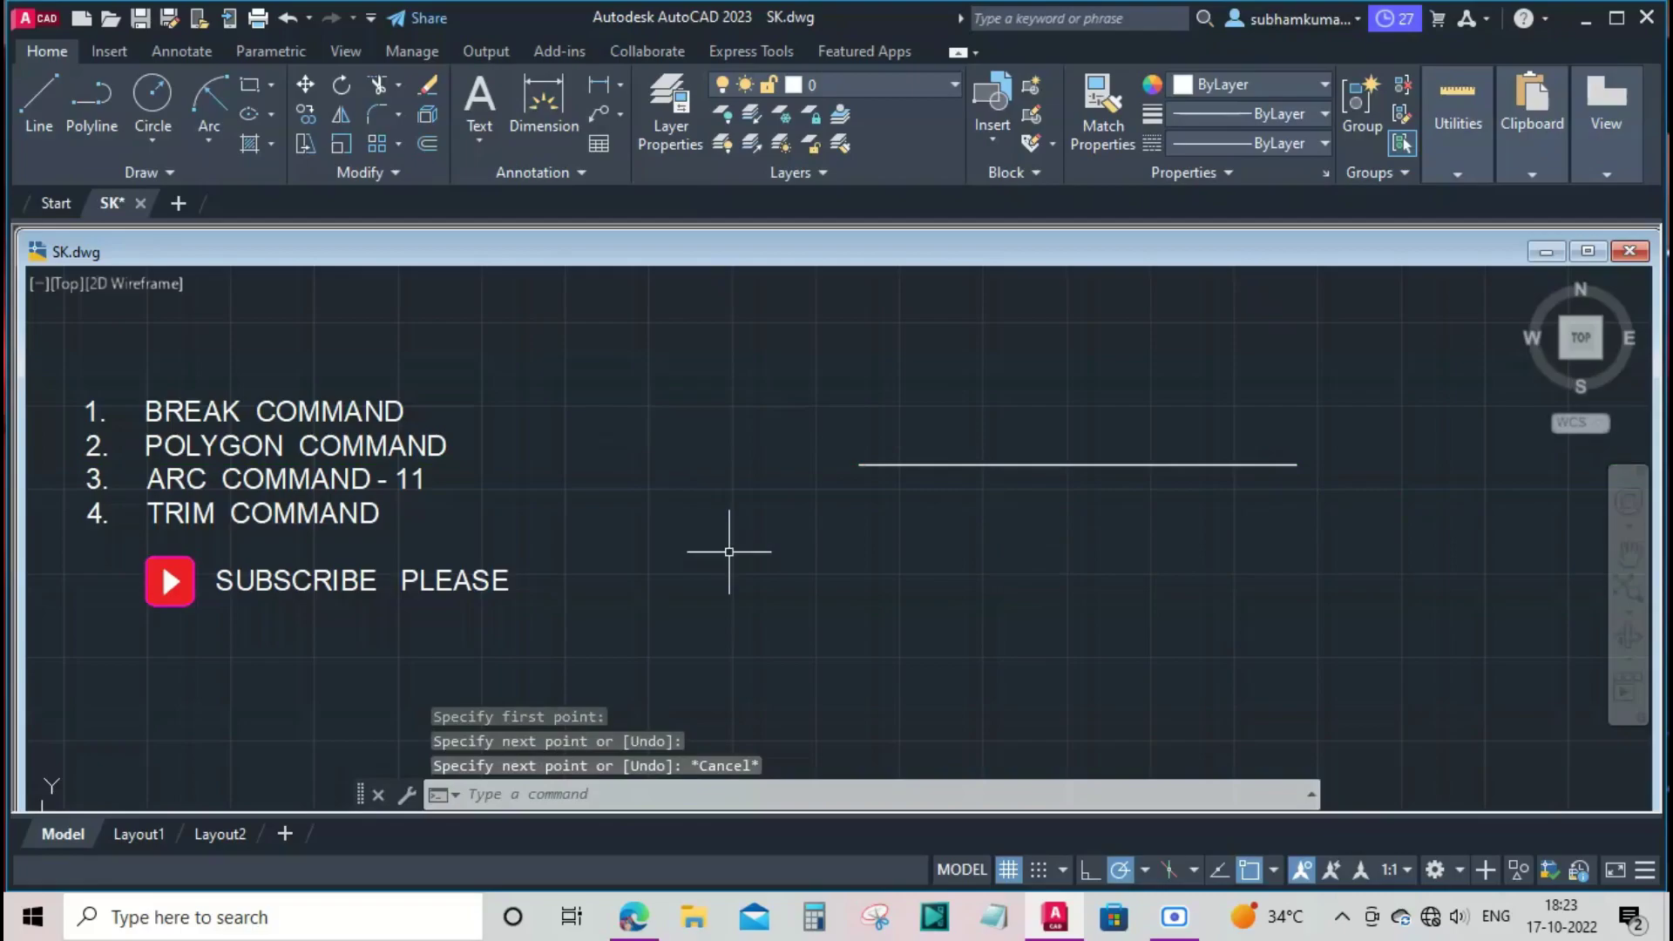
# Break a gap out of the line between two chosen points, leaving two pieces.
pyautogui.write('B')
pyautogui.write('RE')
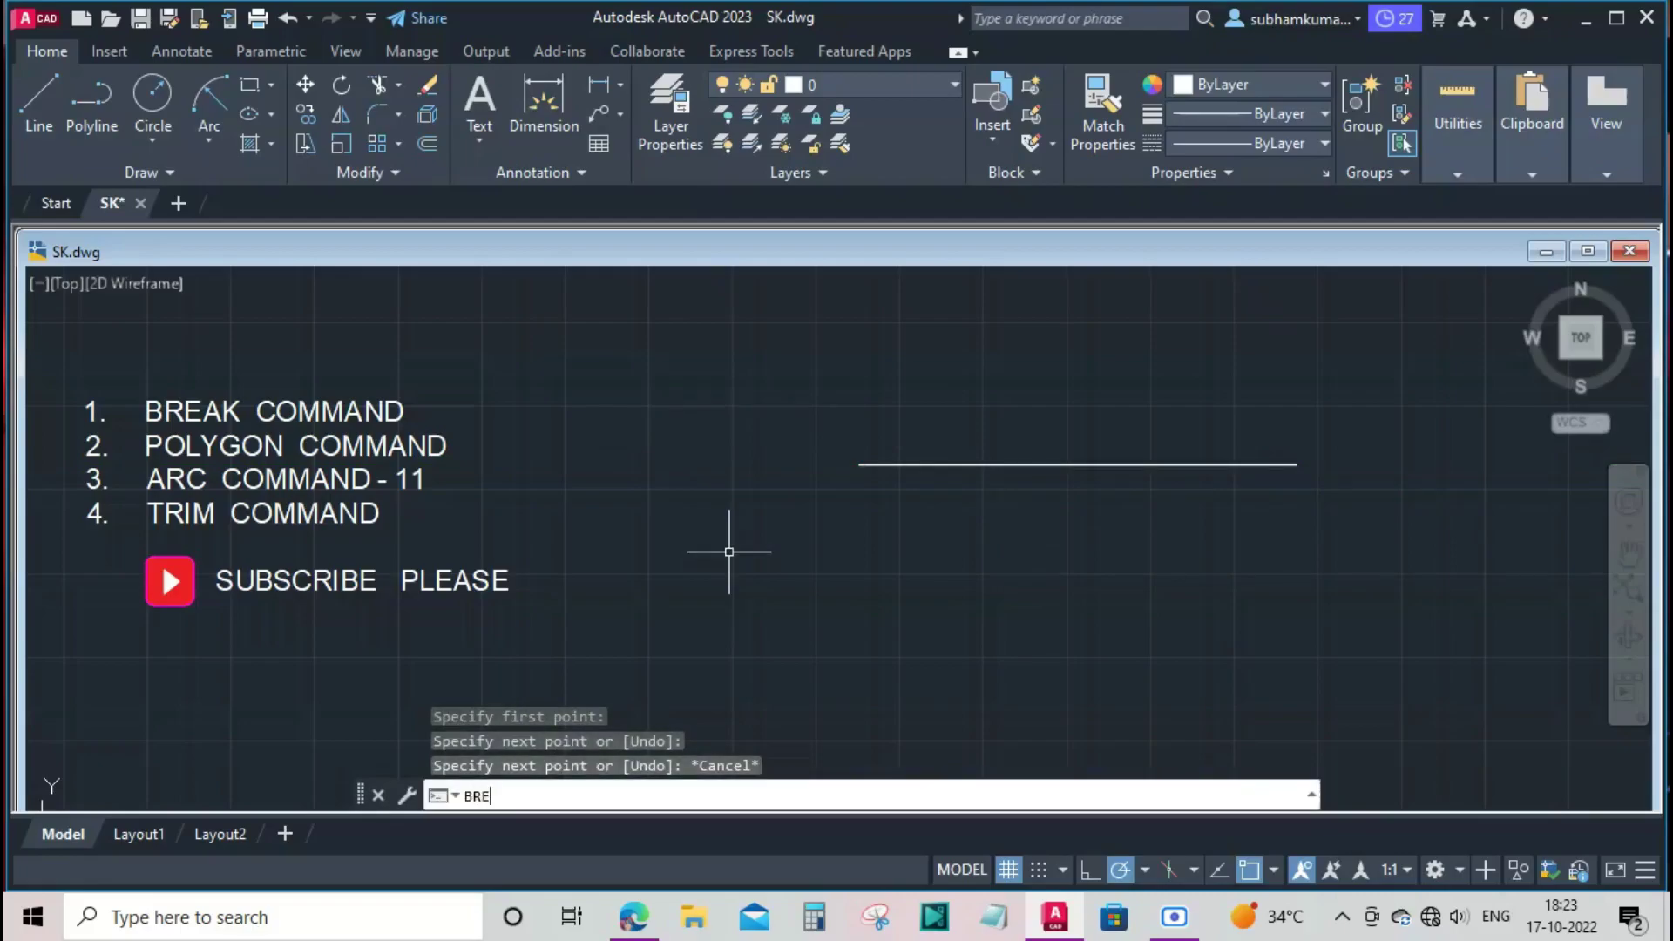
pyautogui.write('AK')
pyautogui.press('Return')
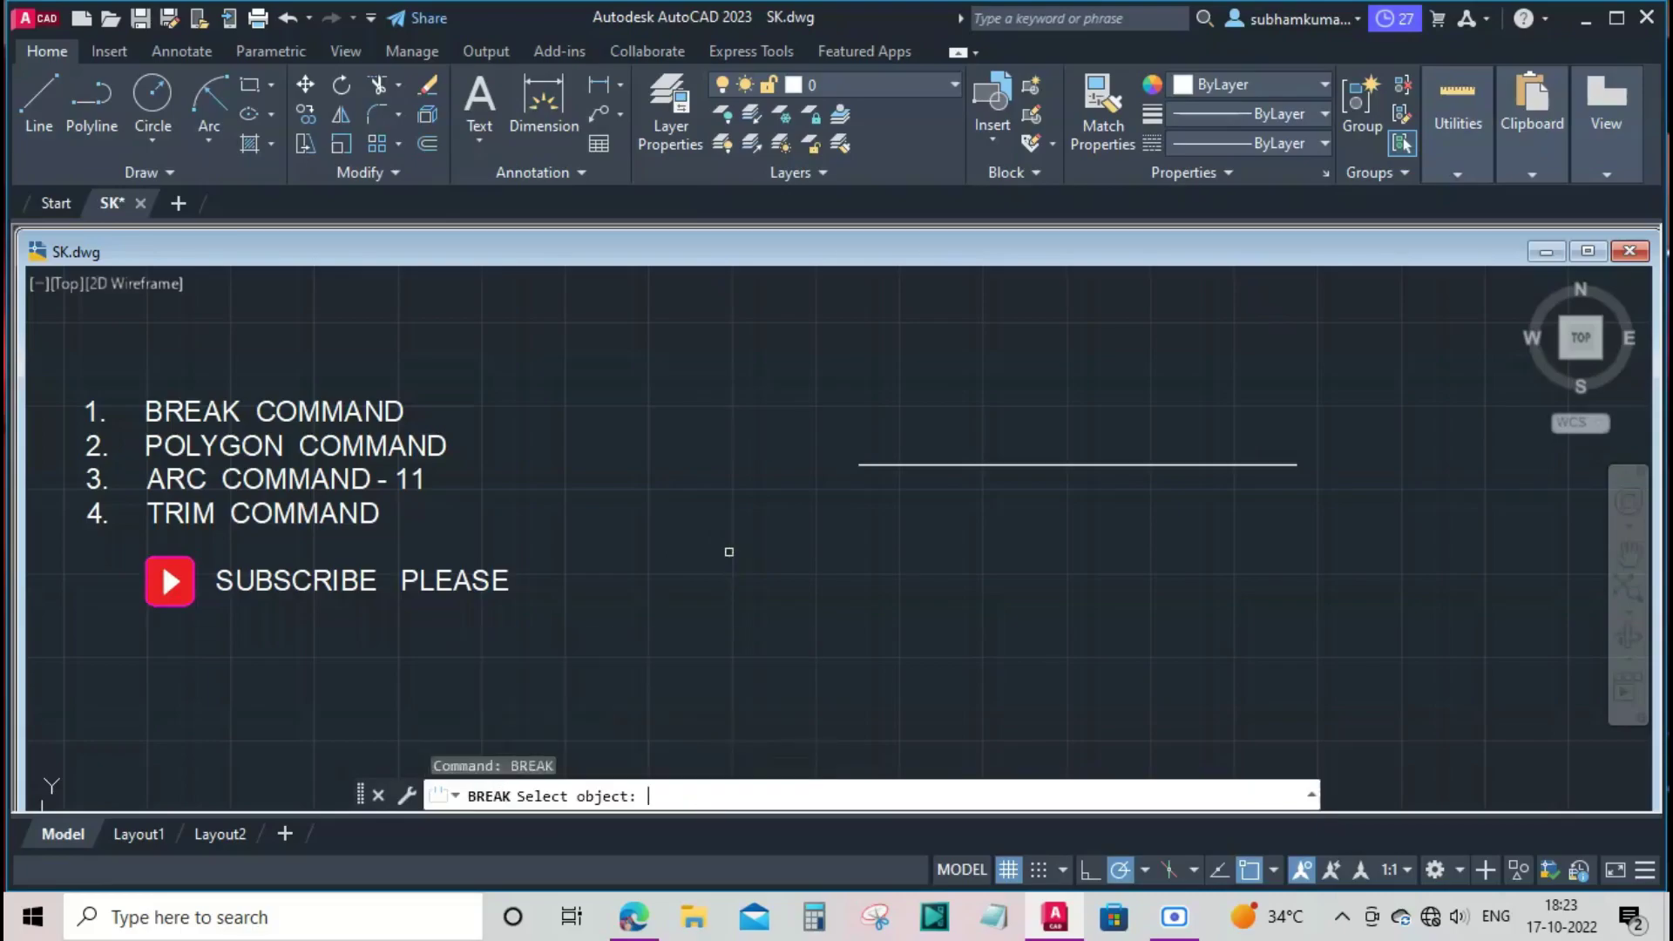
pyautogui.click(959, 463)
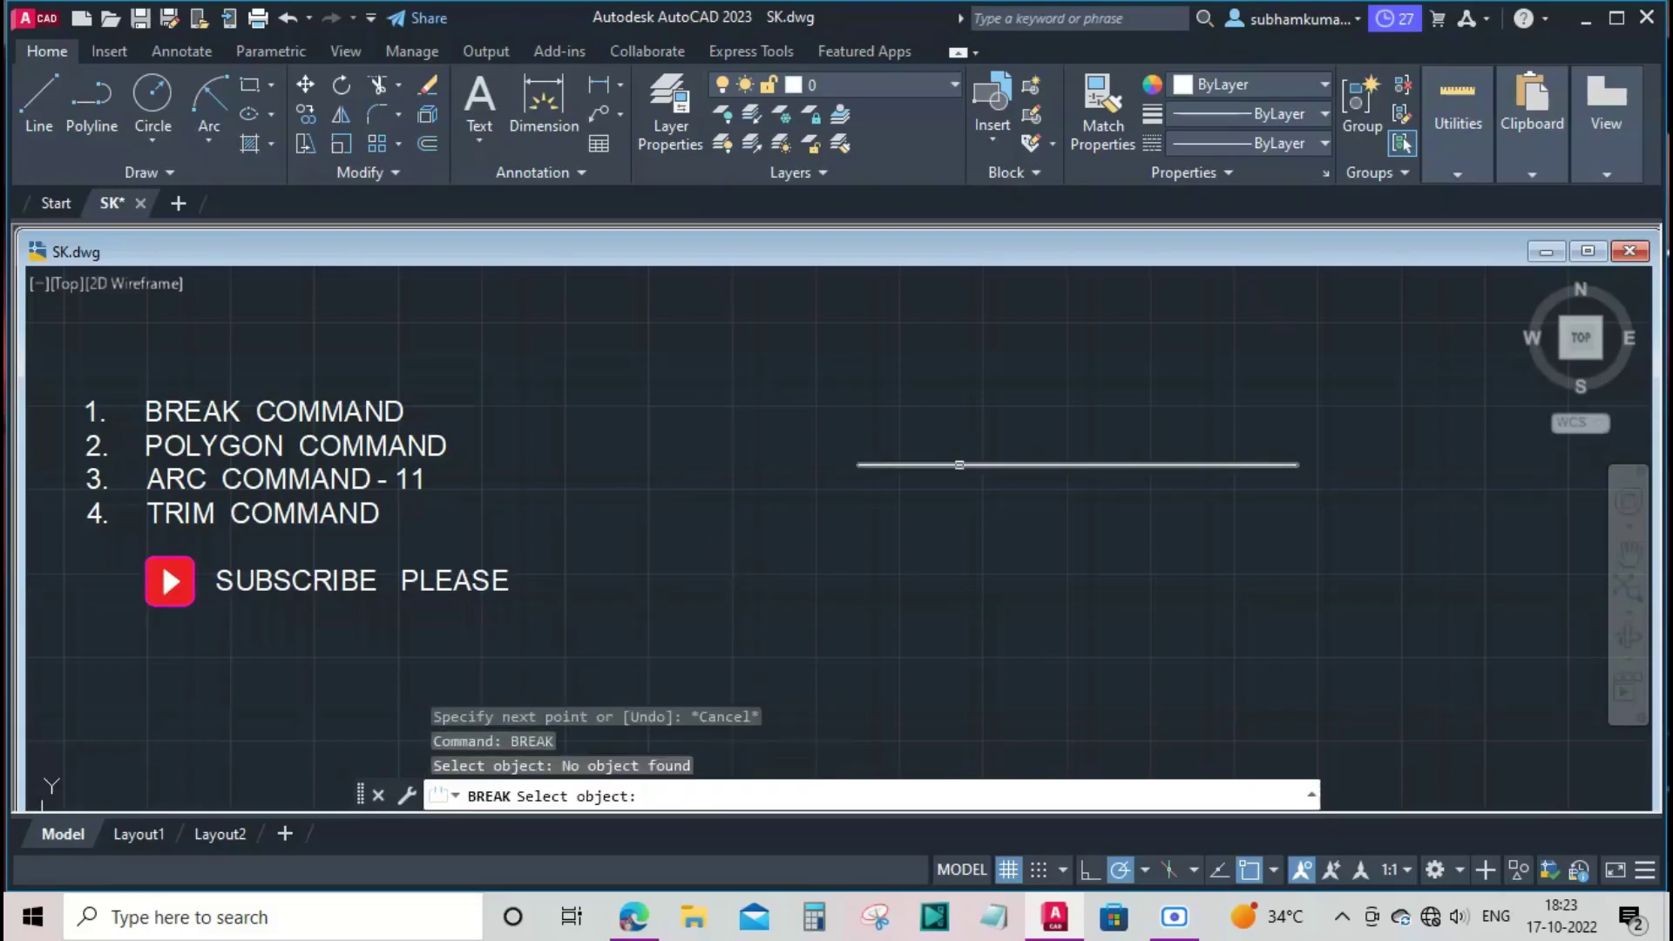
pyautogui.click(922, 464)
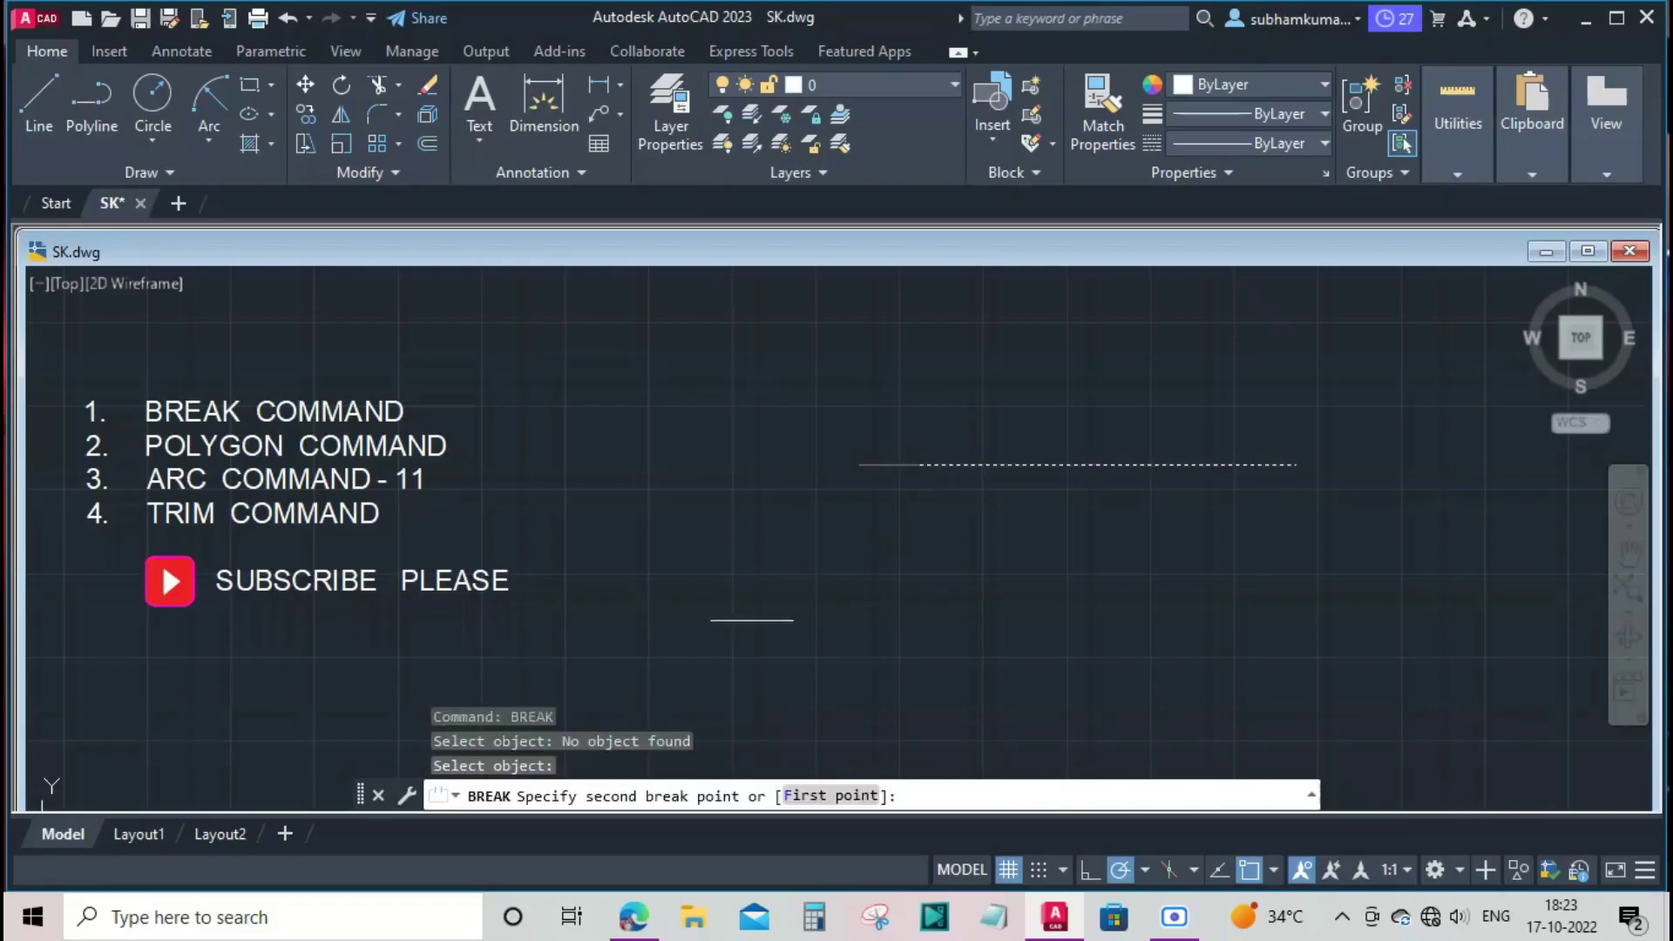
pyautogui.click(820, 798)
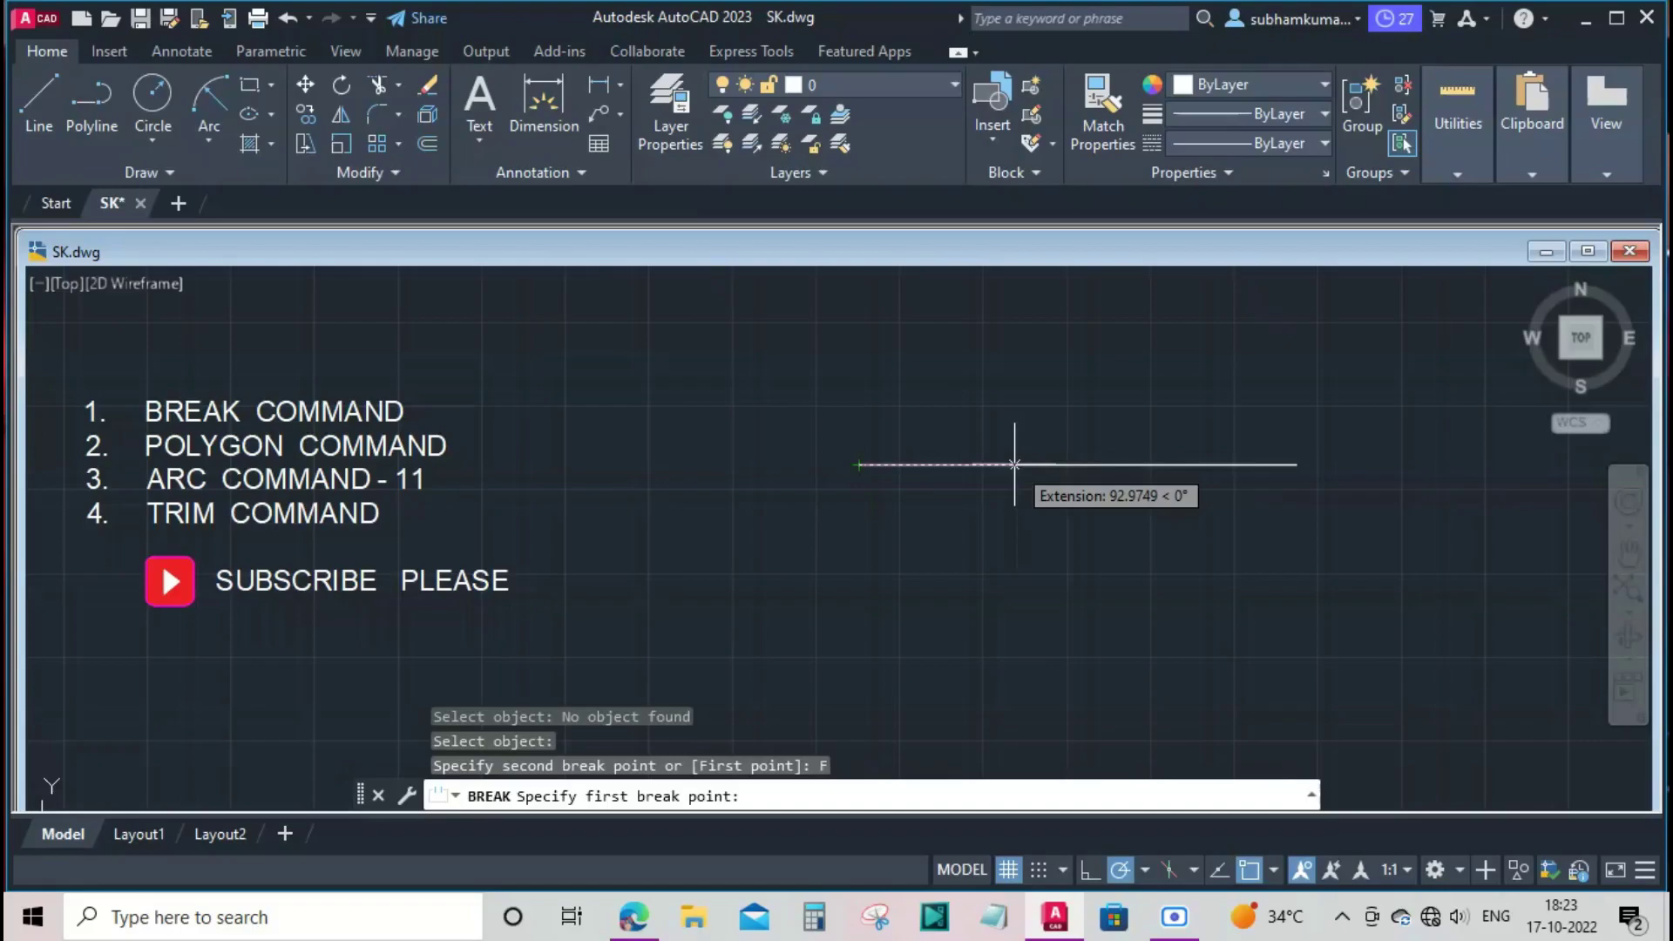
pyautogui.click(1015, 464)
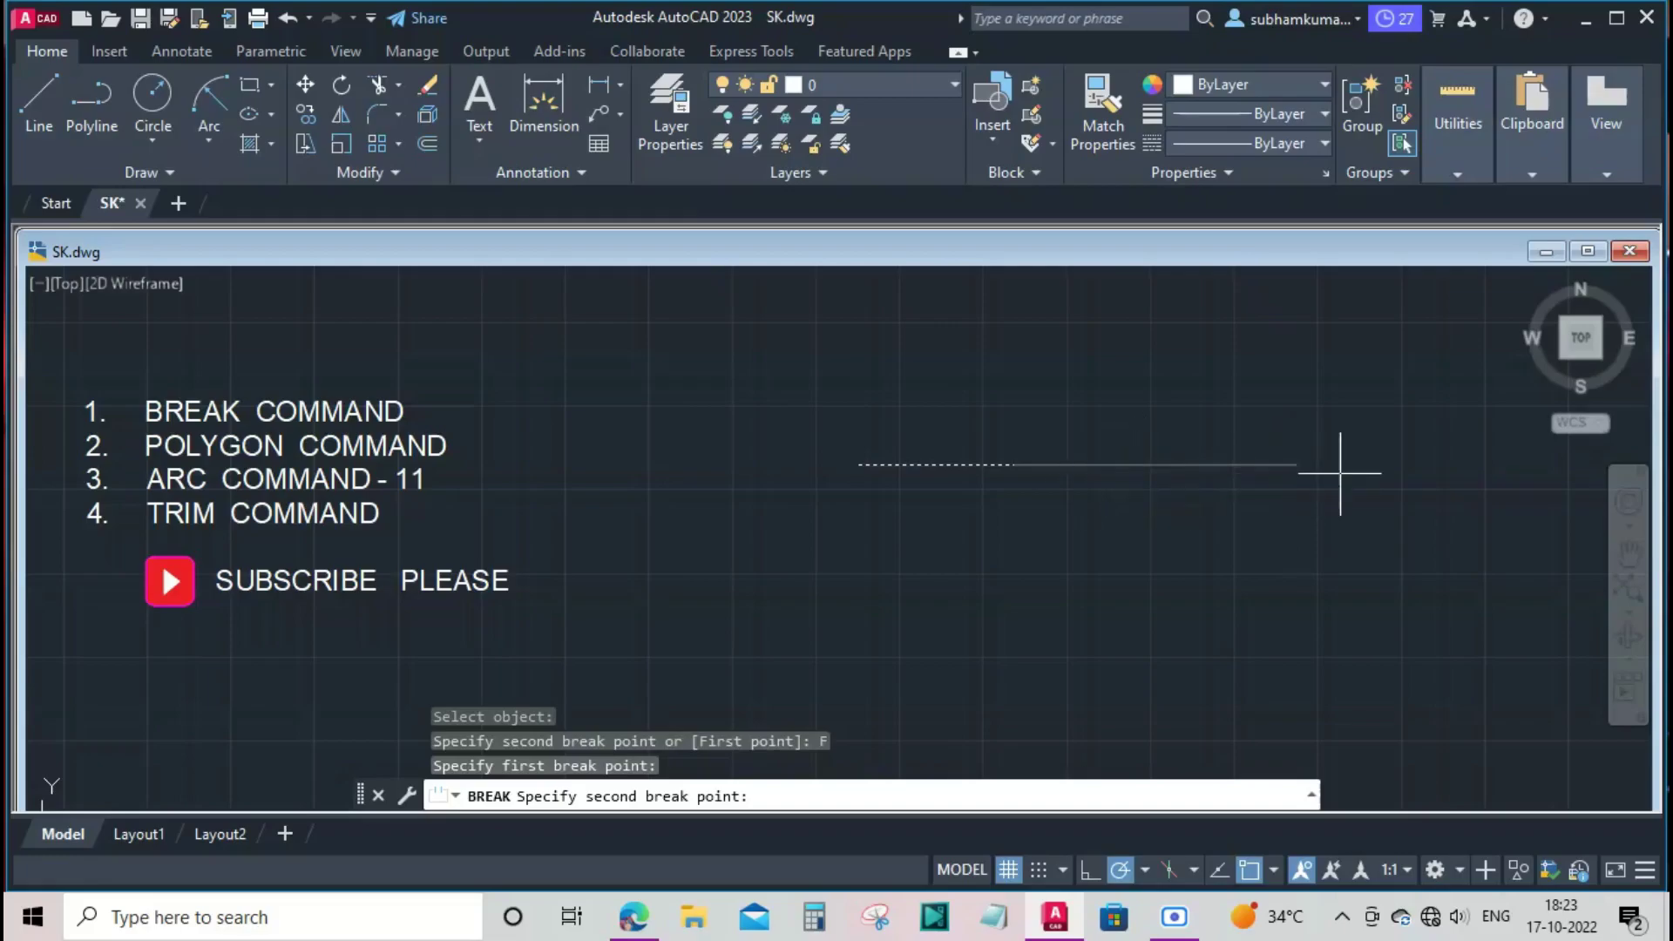
pyautogui.click(1169, 465)
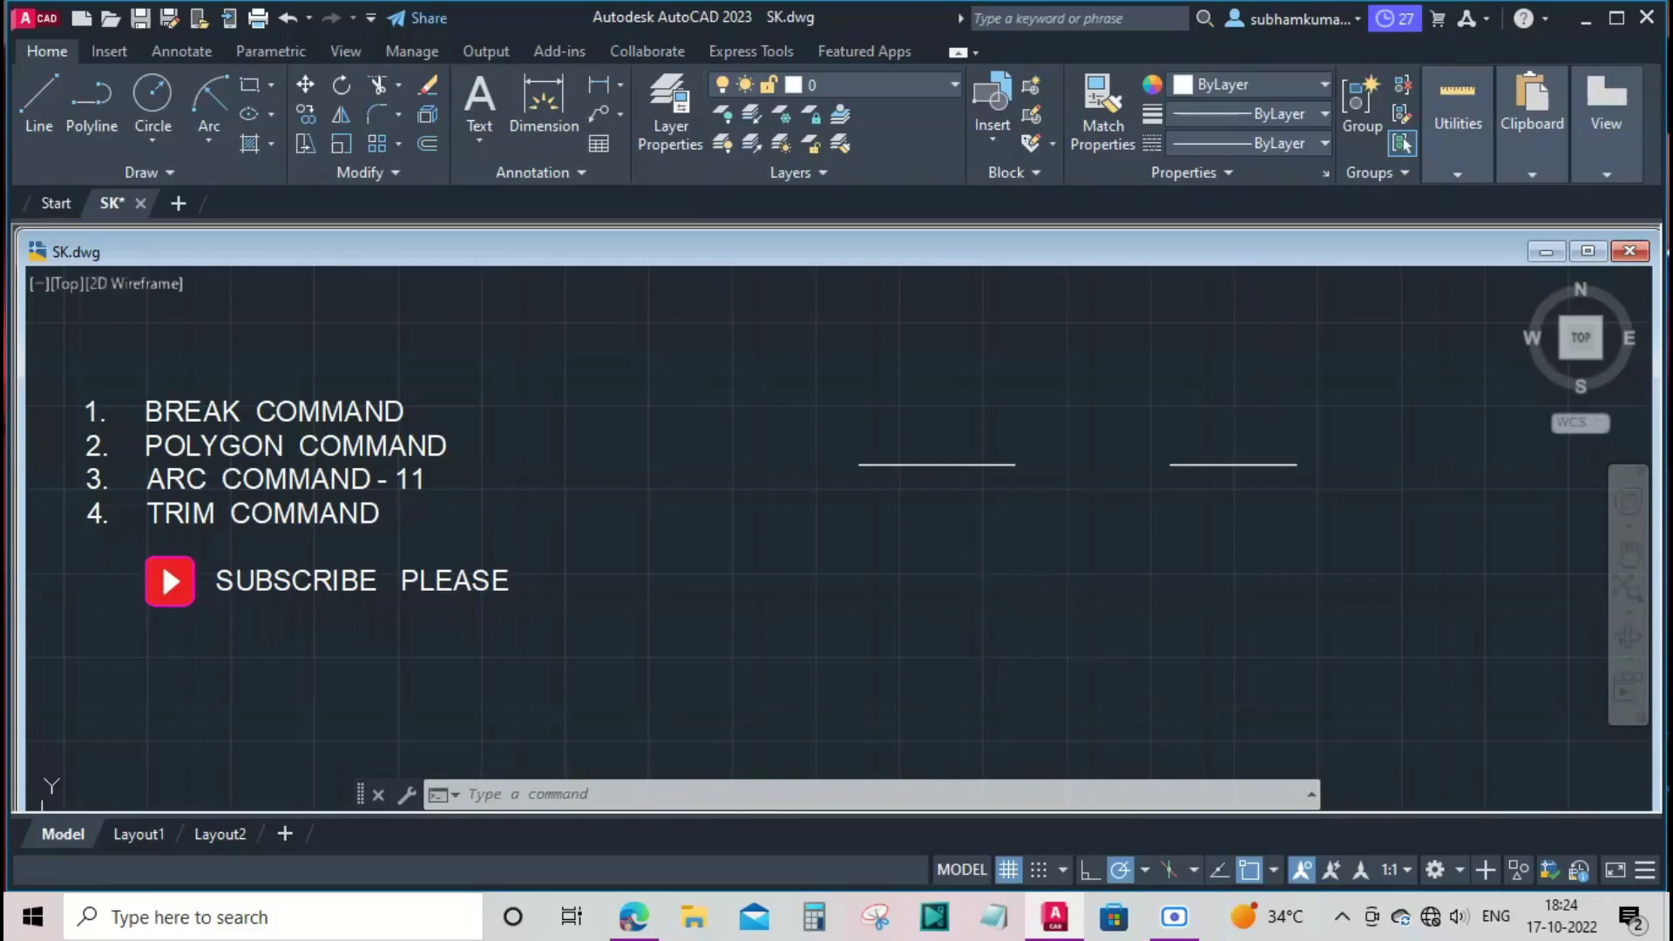
pyautogui.press('Escape')
pyautogui.click(1166, 399)
# Erase both pieces of the broken line.
pyautogui.moveTo(960, 384); pyautogui.dragTo(1604, 396)
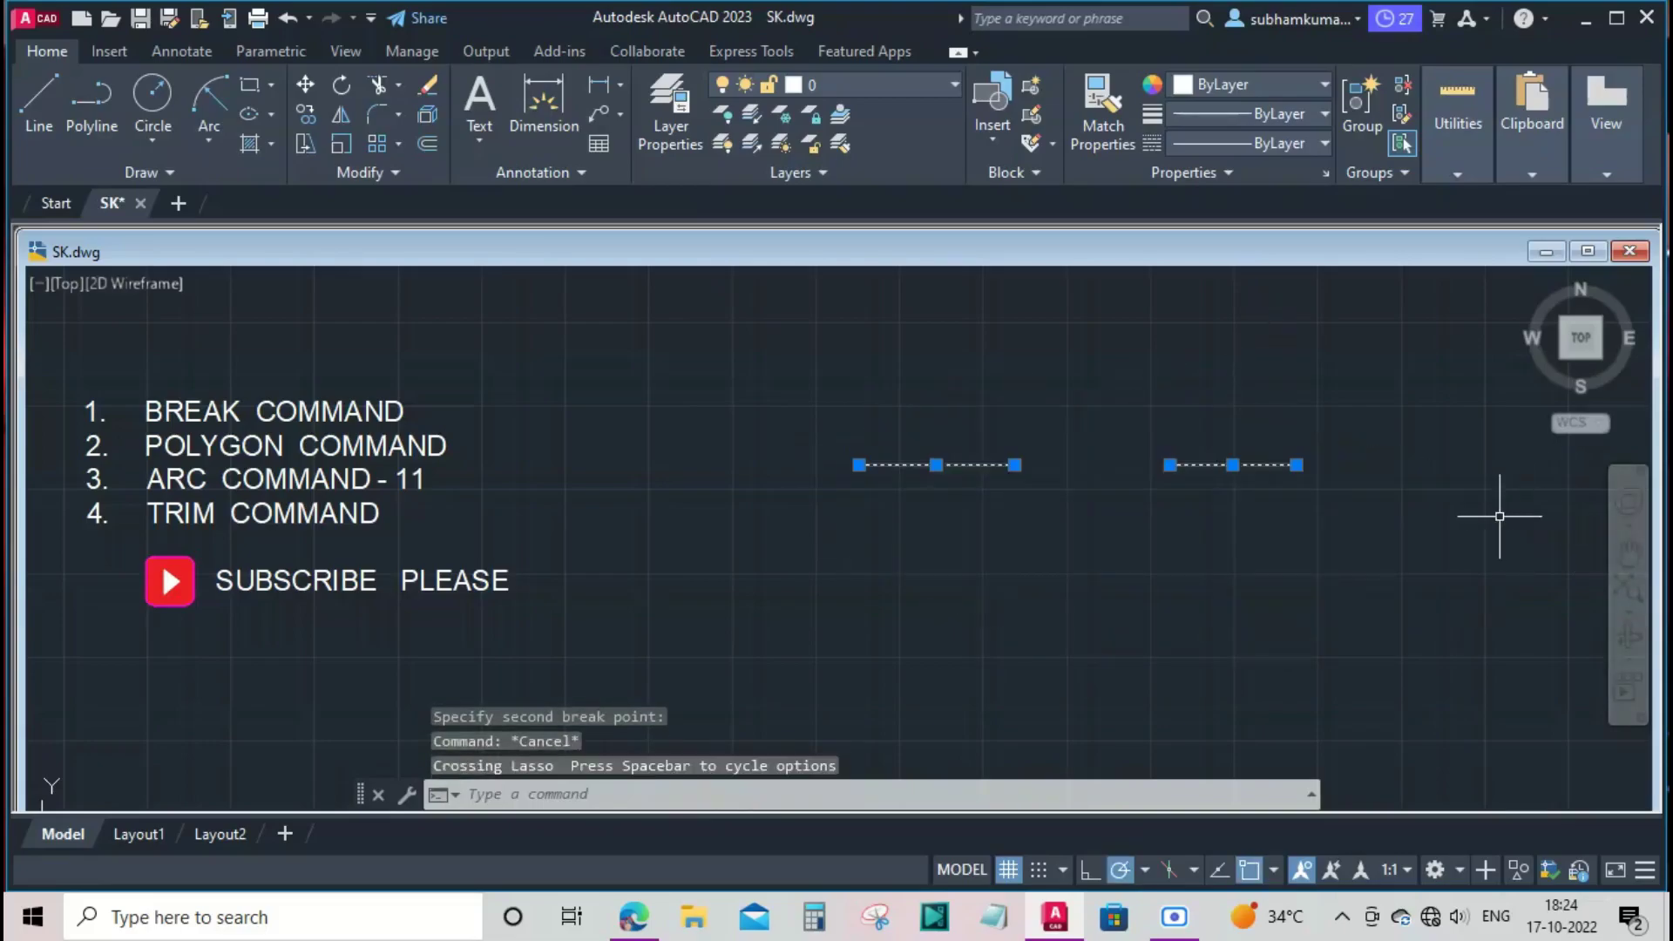
pyautogui.press('Return')
pyautogui.click(1429, 531)
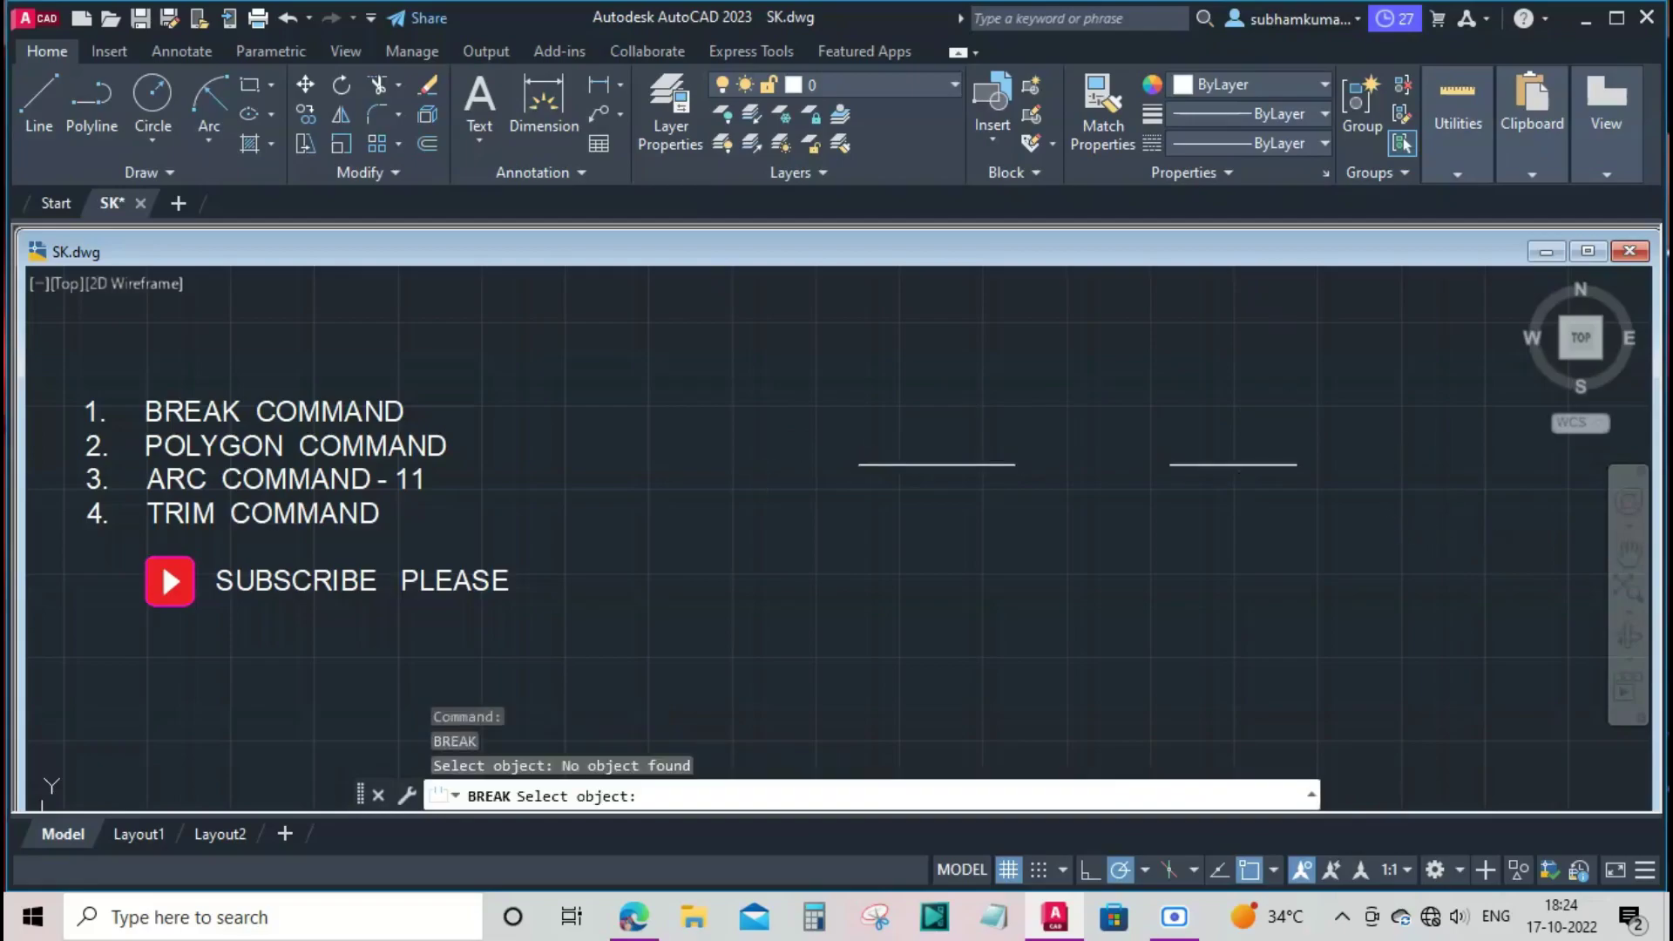
pyautogui.press('Escape')
pyautogui.moveTo(1233, 377); pyautogui.dragTo(905, 485)
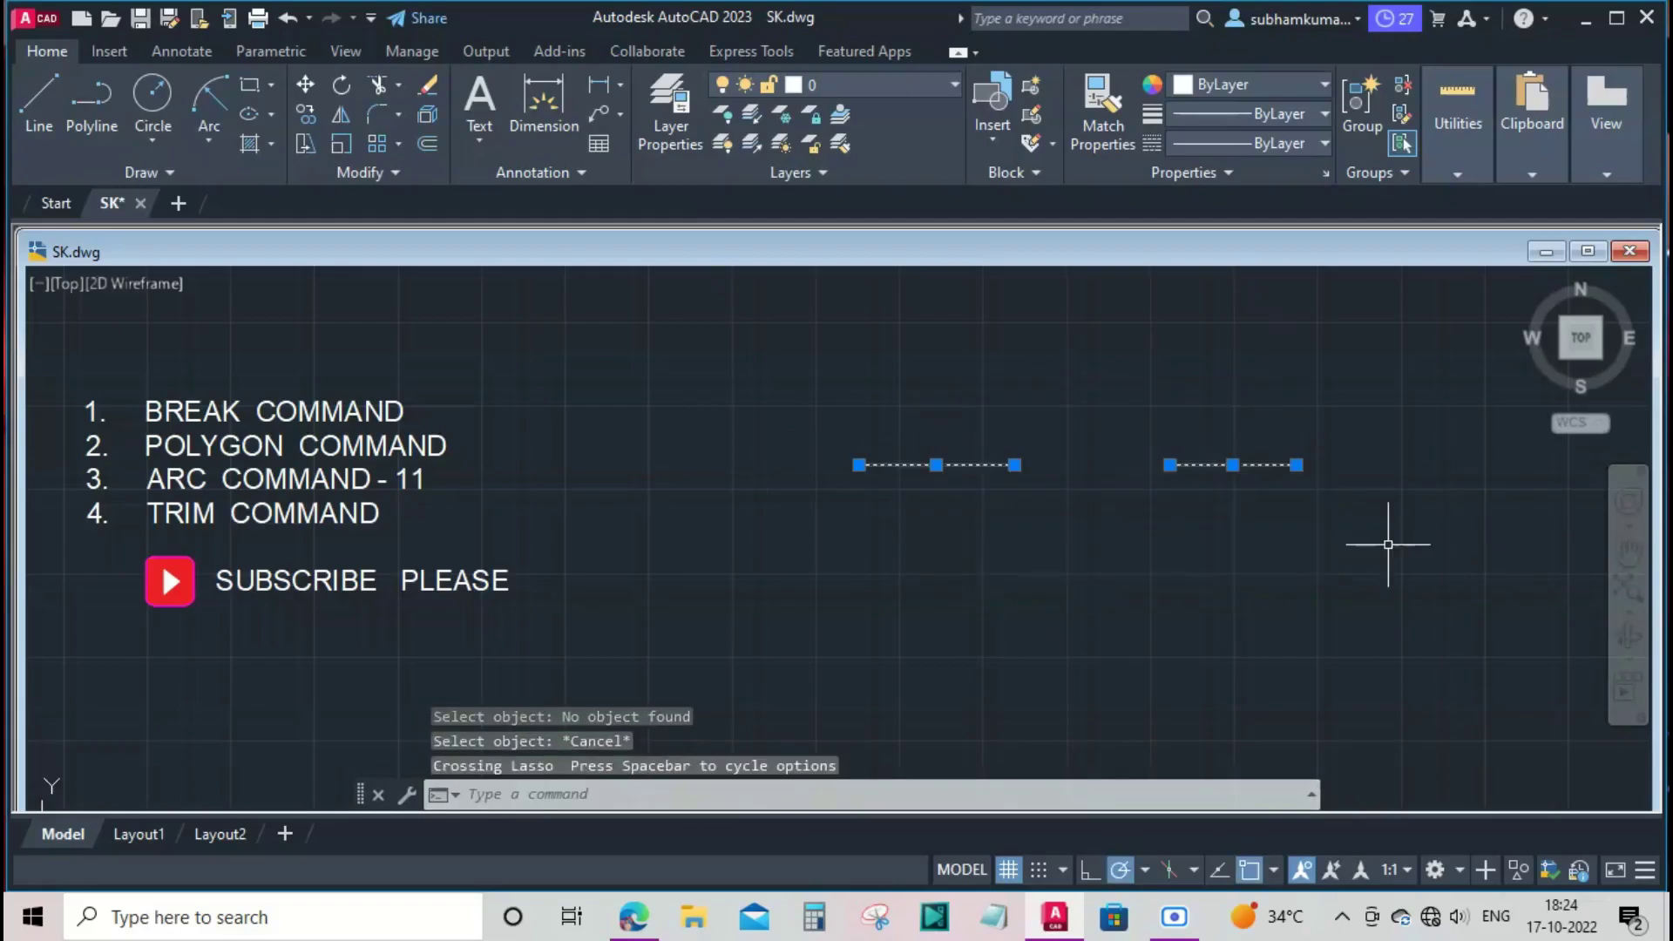
pyautogui.press('Delete')
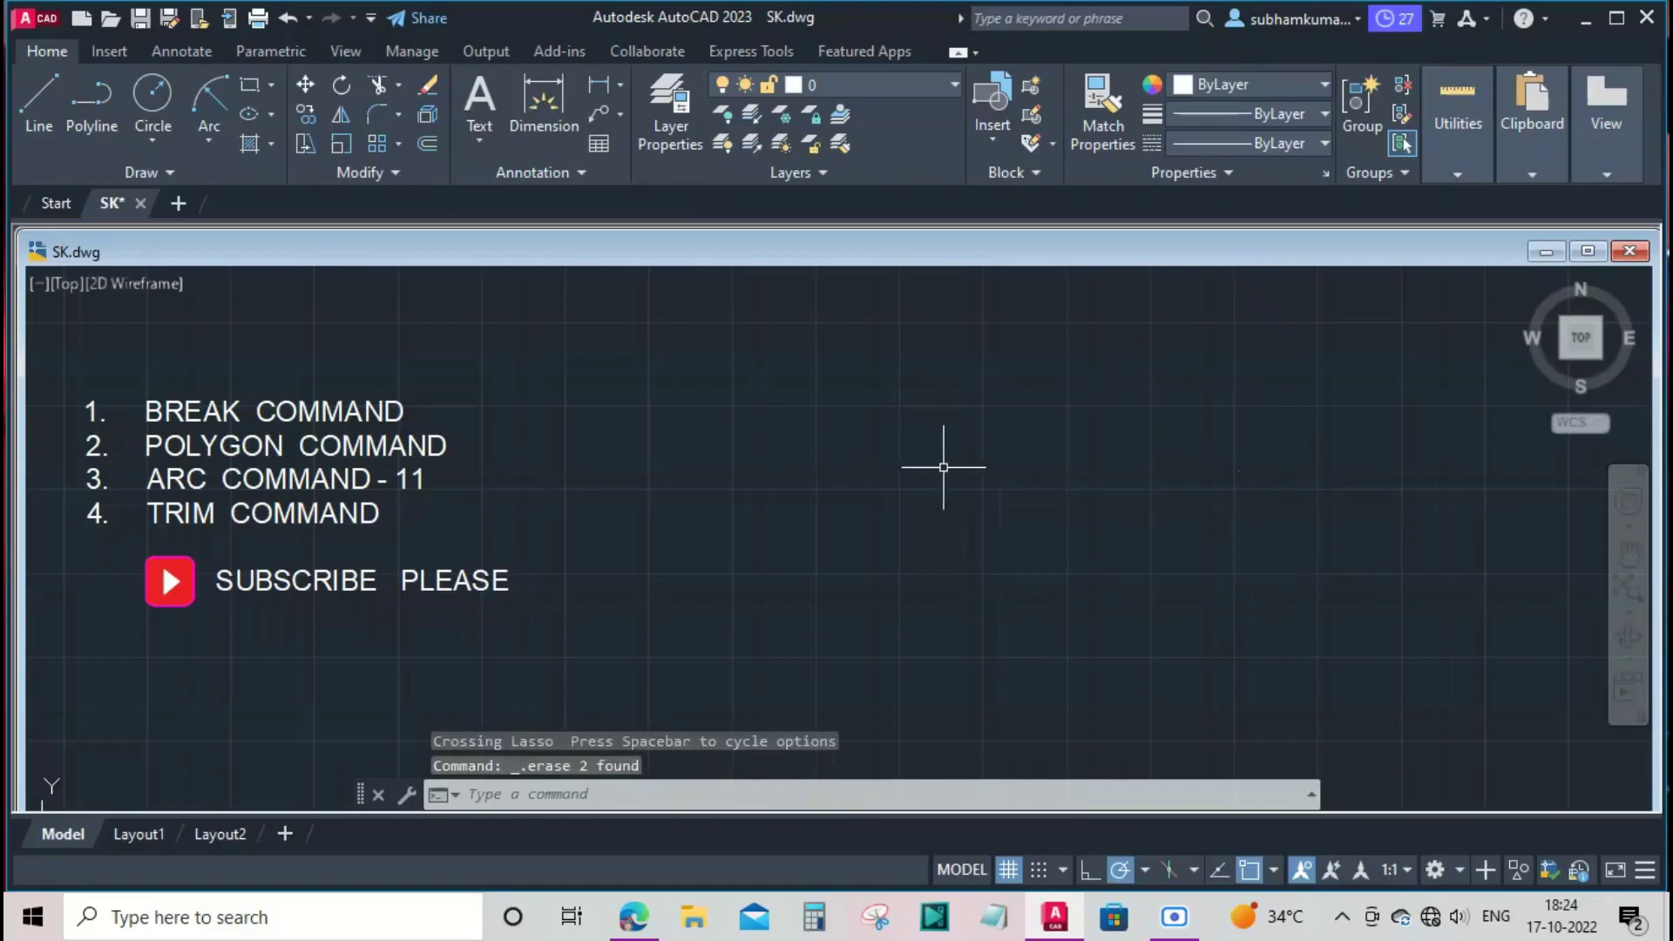
# Draw a circle and recentre it in the view.
pyautogui.write('c')
pyautogui.press('Return')
pyautogui.click(855, 407)
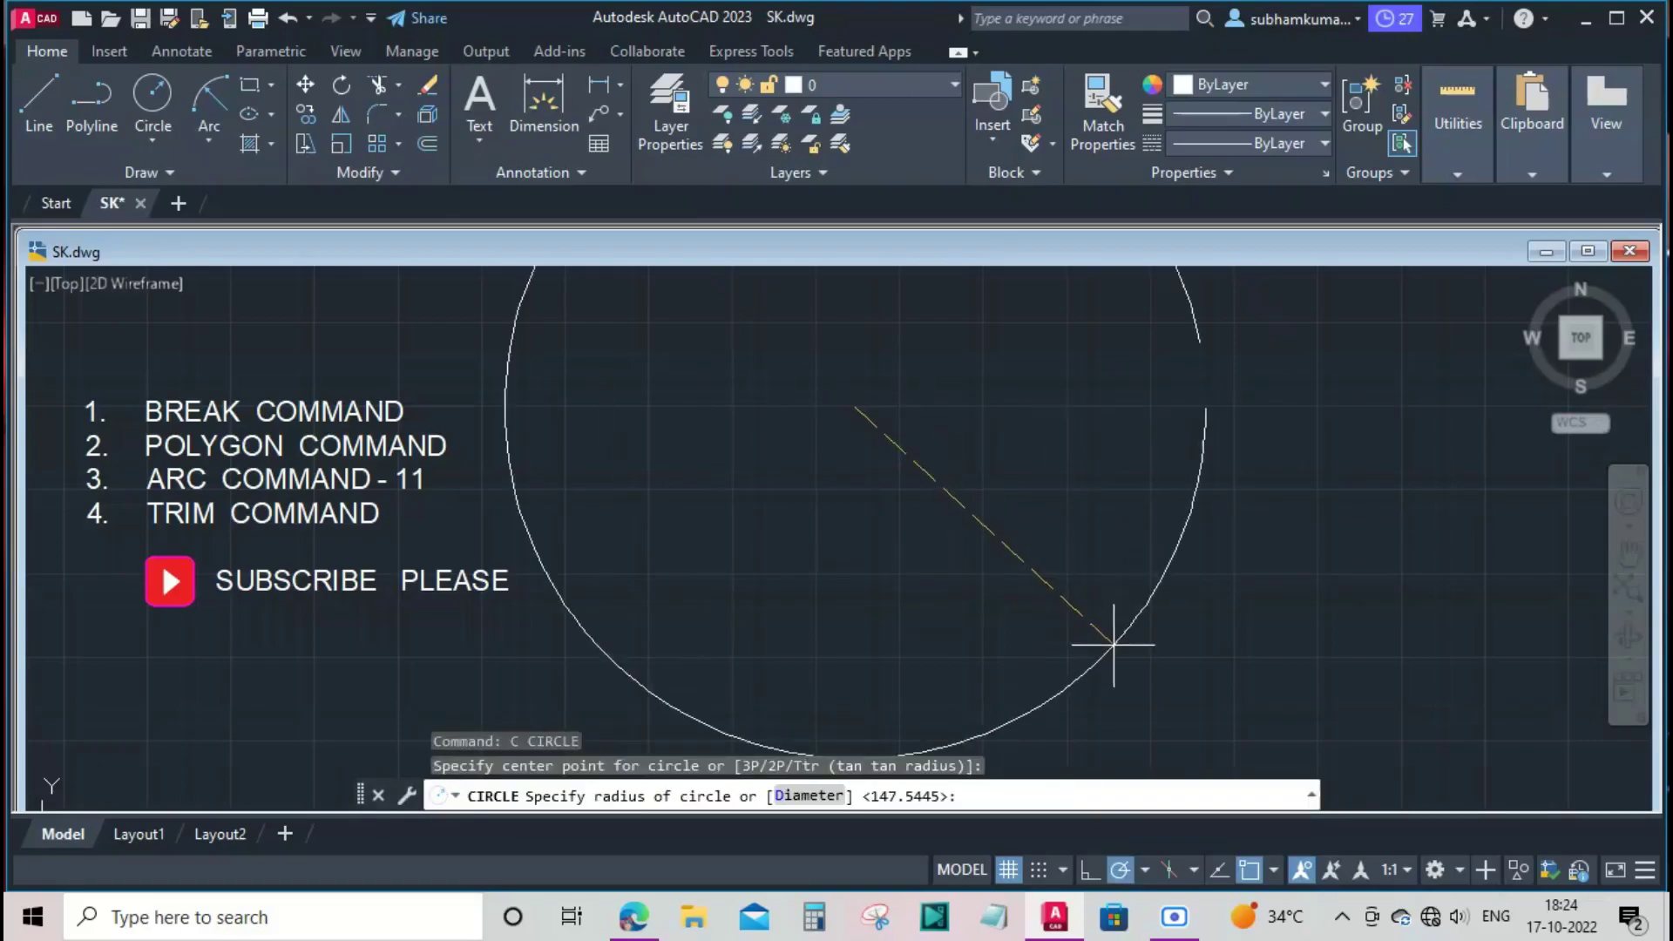
pyautogui.click(1000, 485)
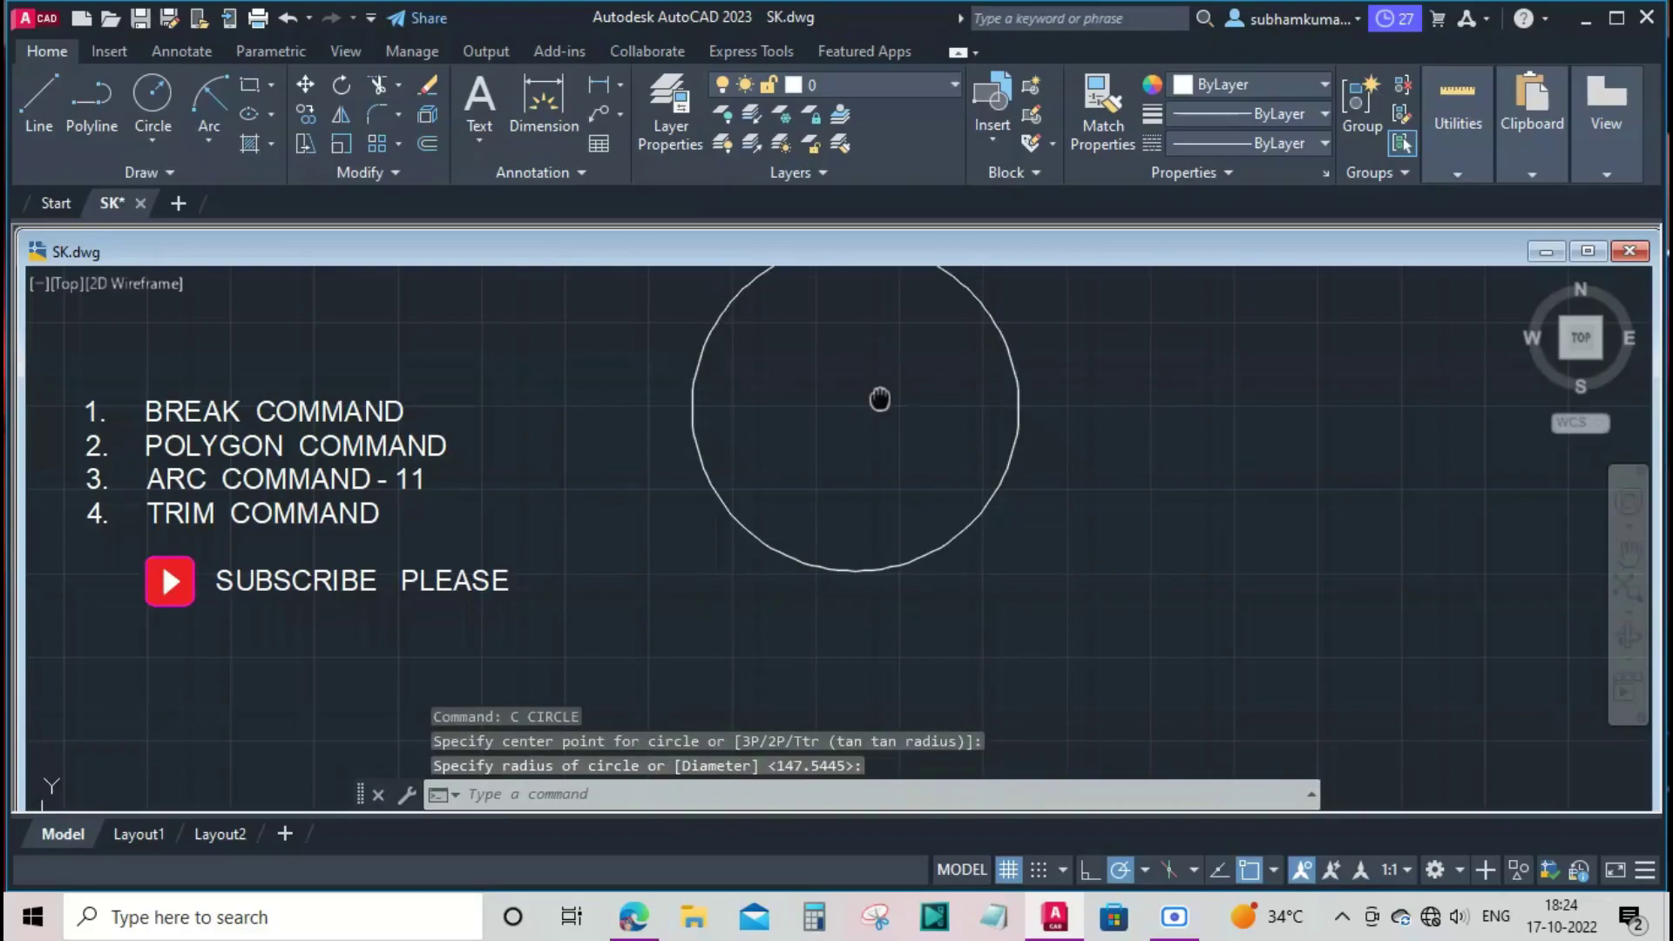
pyautogui.moveTo(880, 401); pyautogui.dragTo(1014, 465, button='middle')
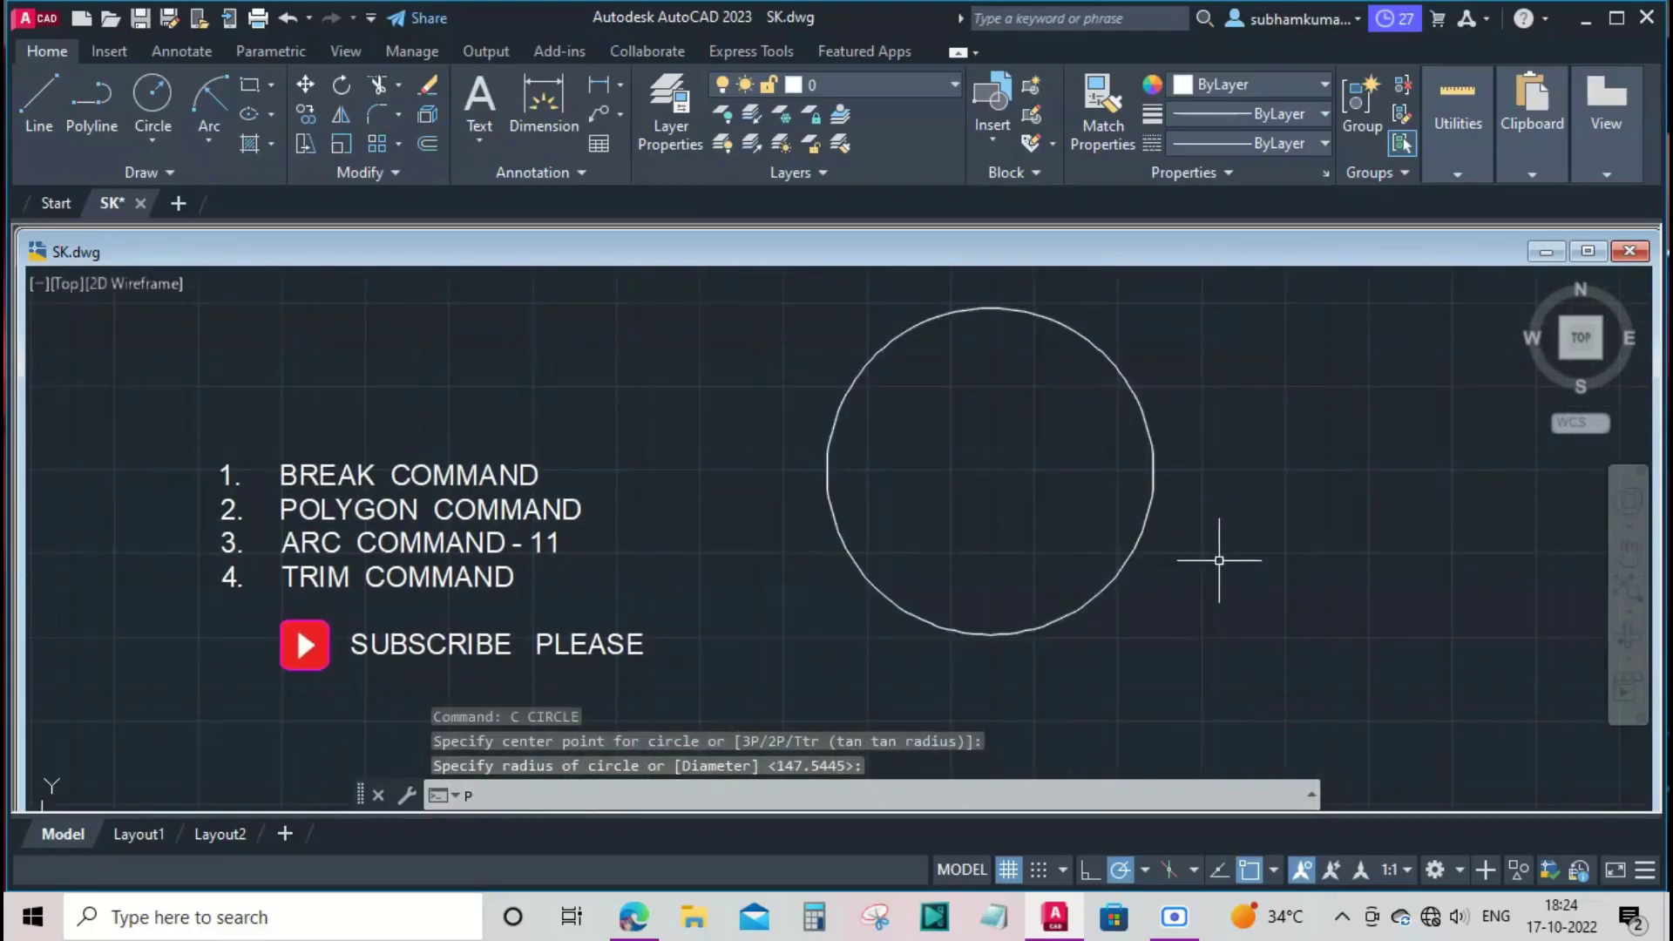
# Draw a six-sided polygon at the circle's centre, inscribed with radius 80.
pyautogui.write('POL')
pyautogui.press('Return')
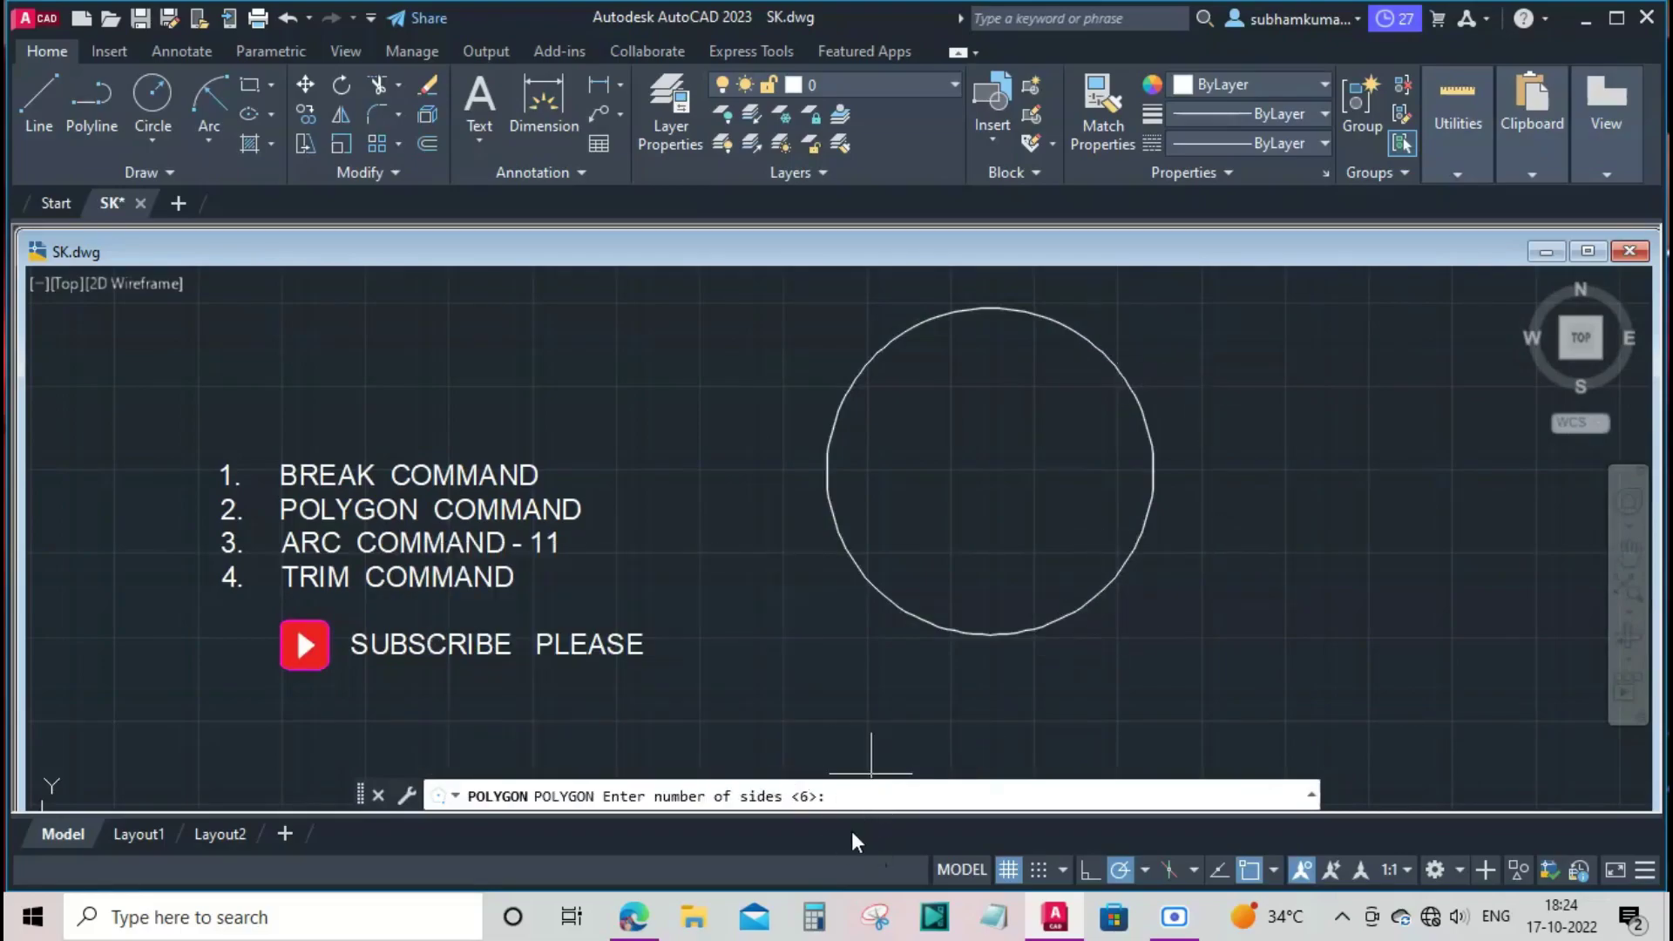
pyautogui.write('6')
pyautogui.press('Return')
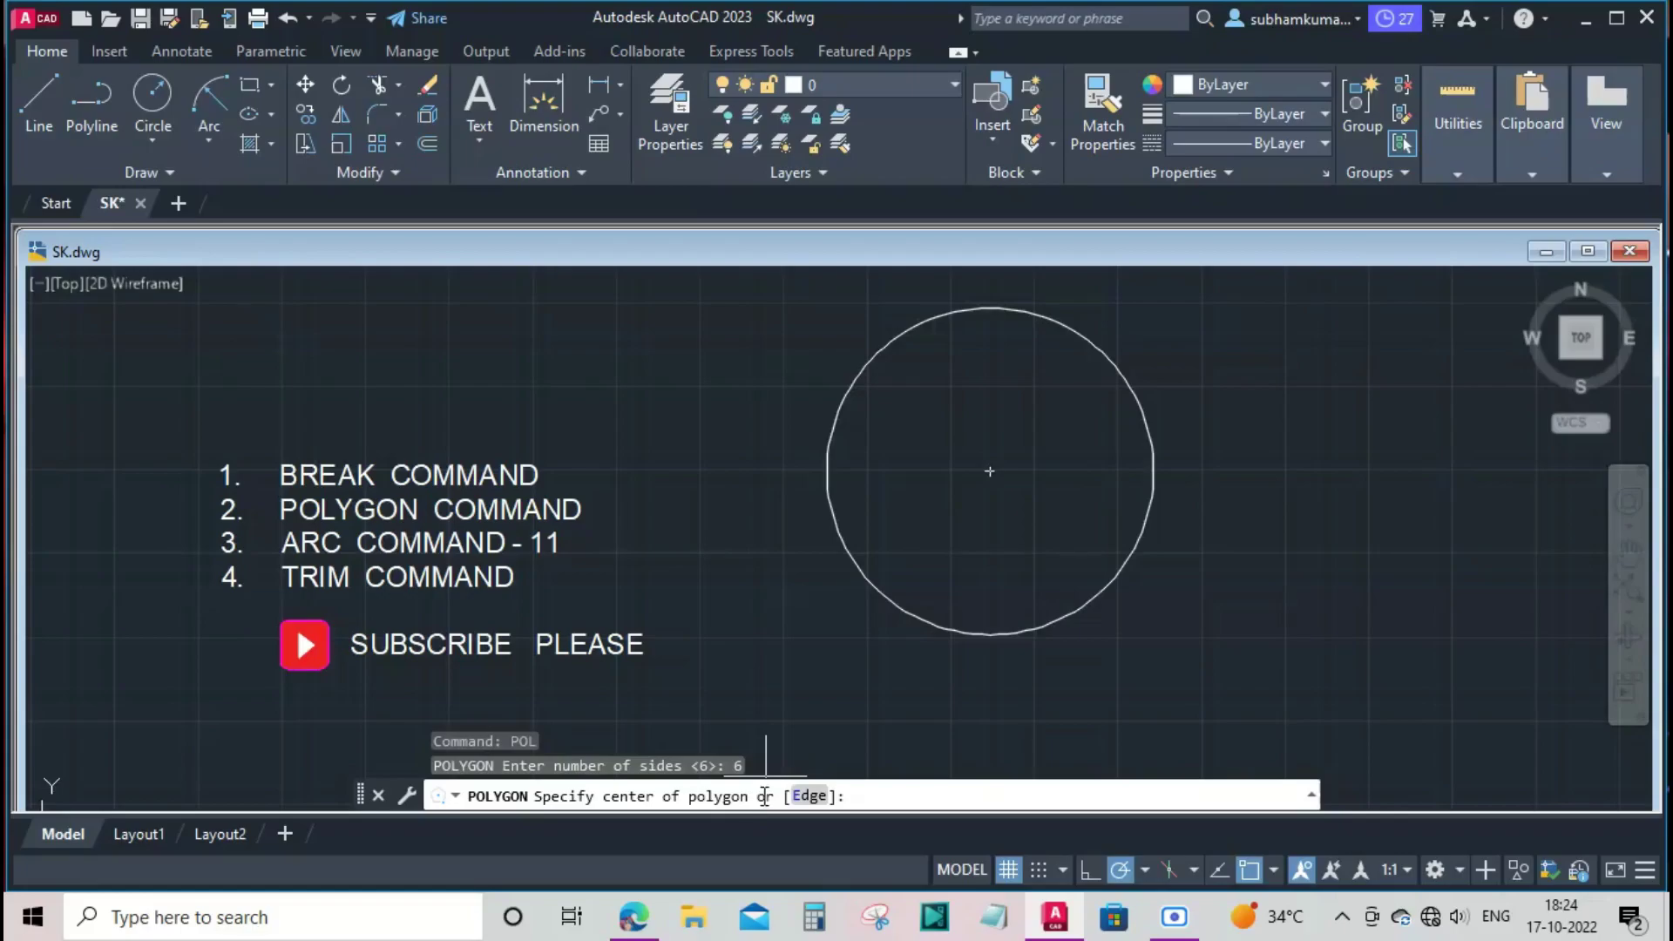
pyautogui.click(990, 471)
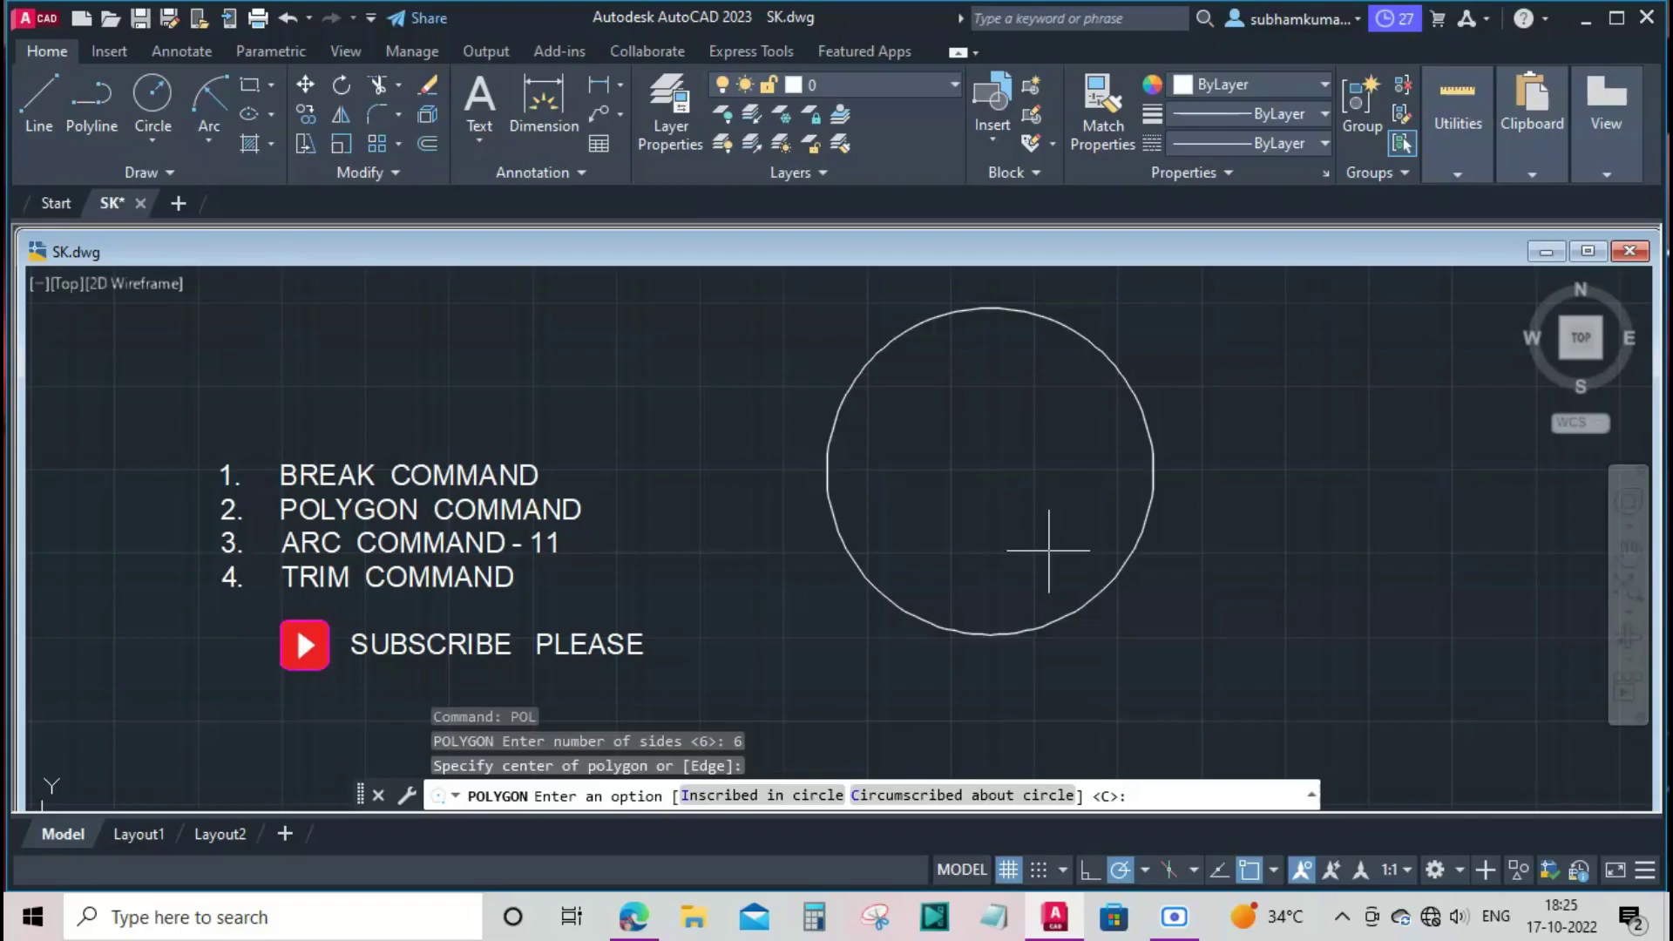
pyautogui.click(776, 796)
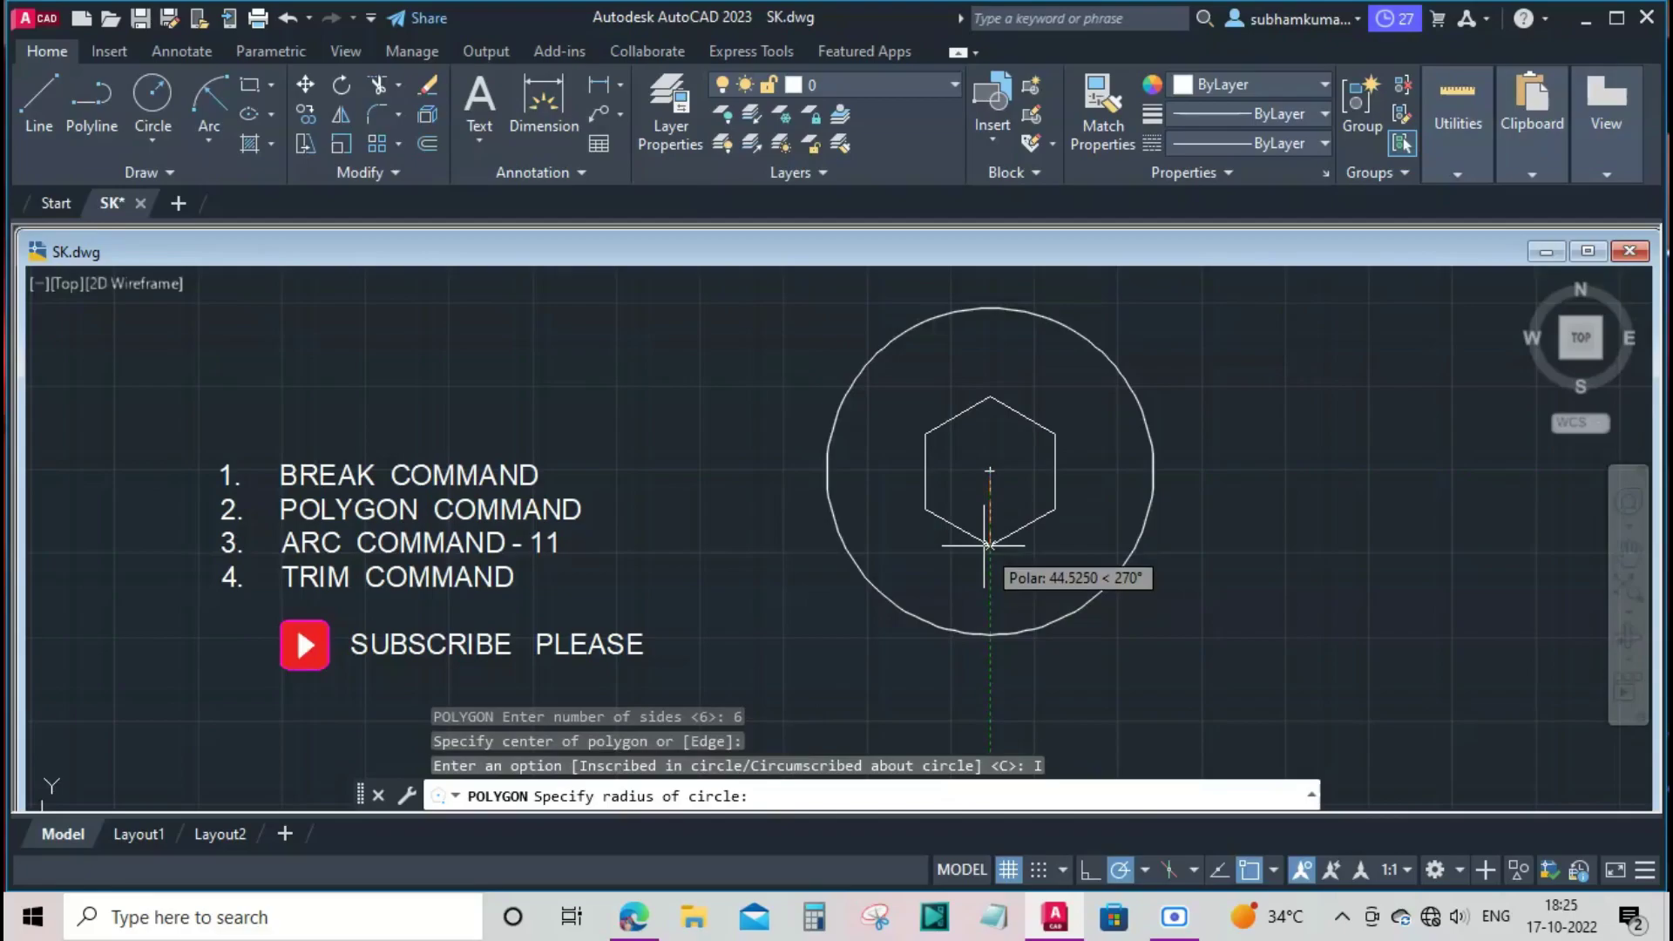
pyautogui.write('80')
pyautogui.press('Return')
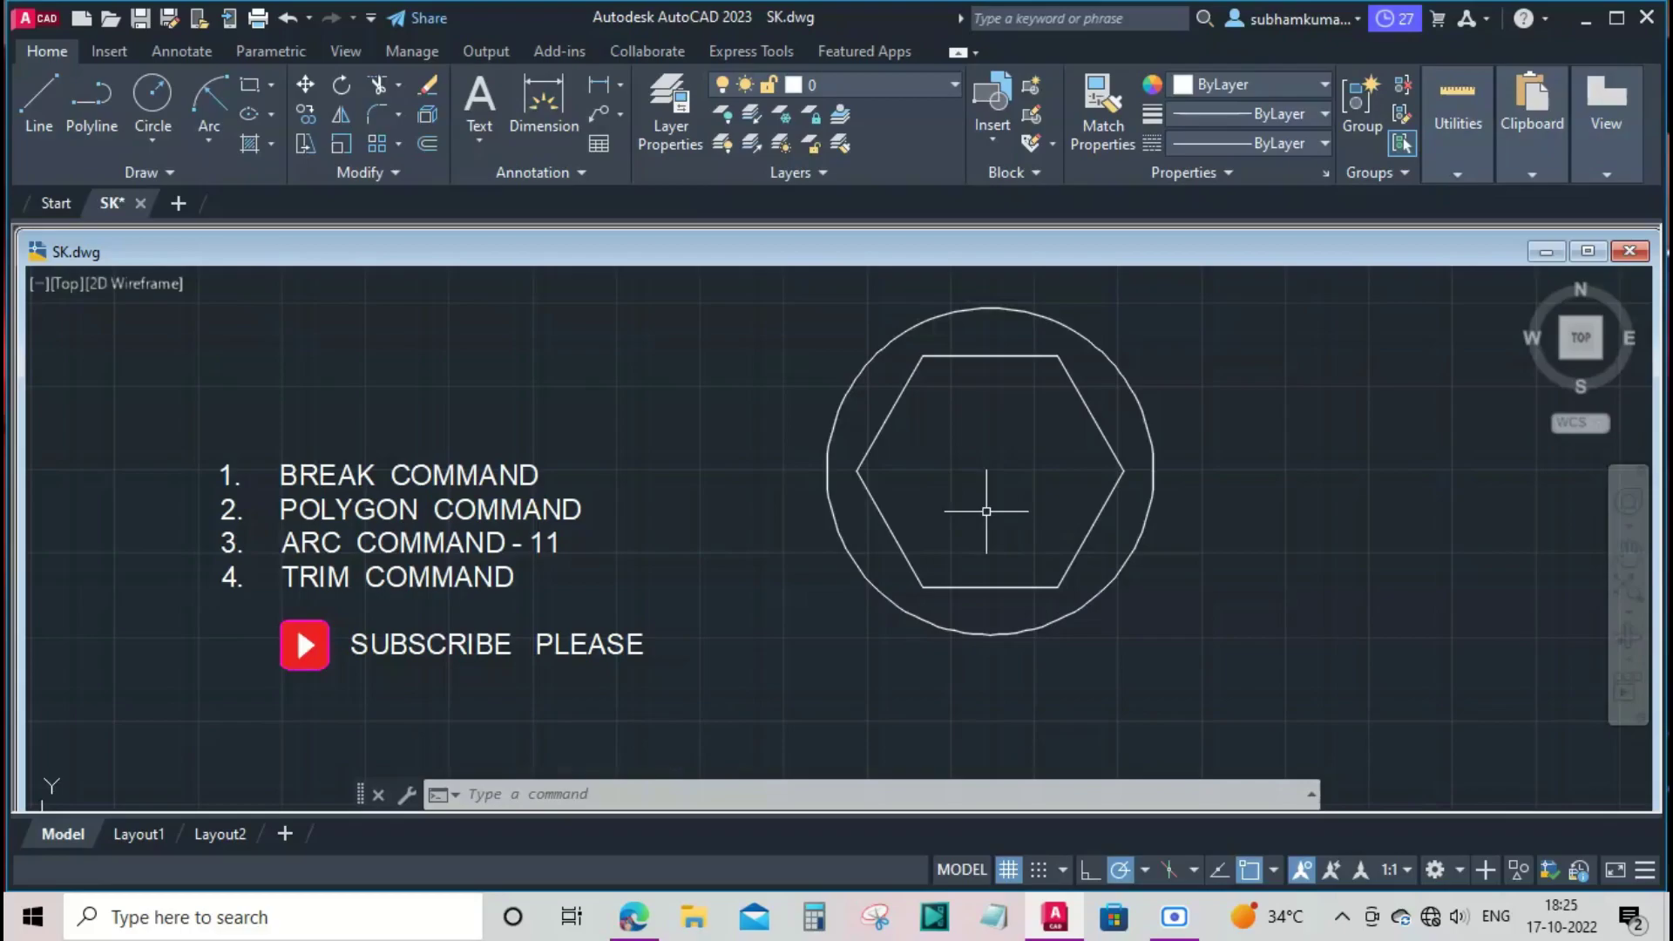
# Add a second hexagon at the circle's centre, circumscribed with radius 200.
pyautogui.write('pol')
pyautogui.press('Return')
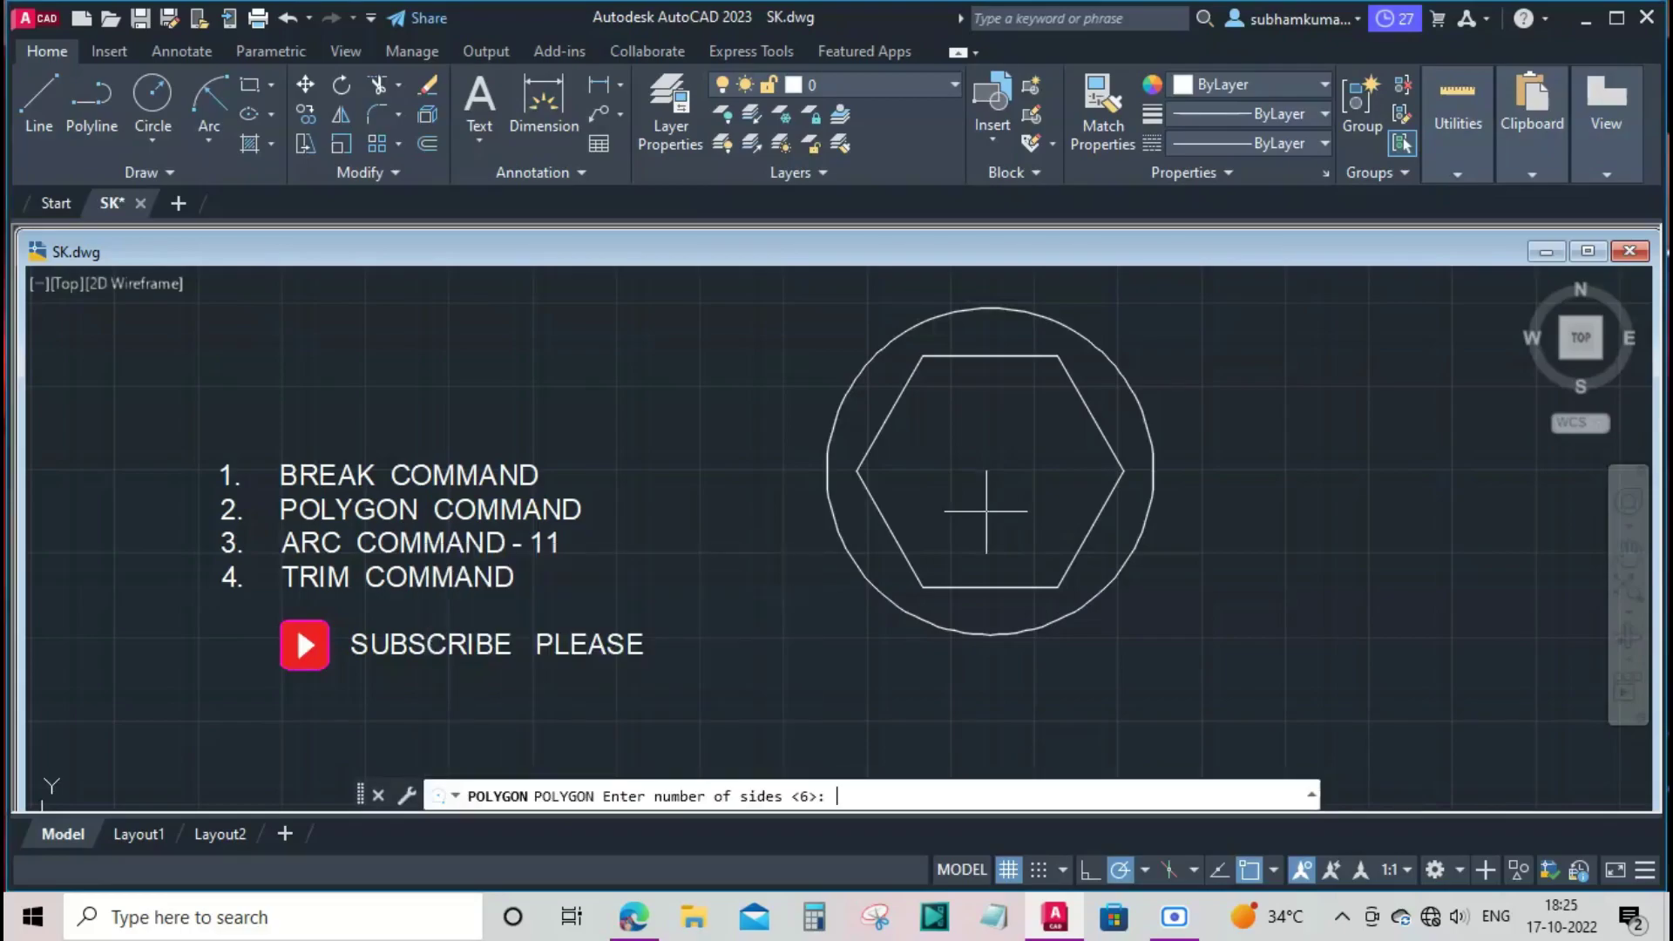
pyautogui.write('6')
pyautogui.press('Return')
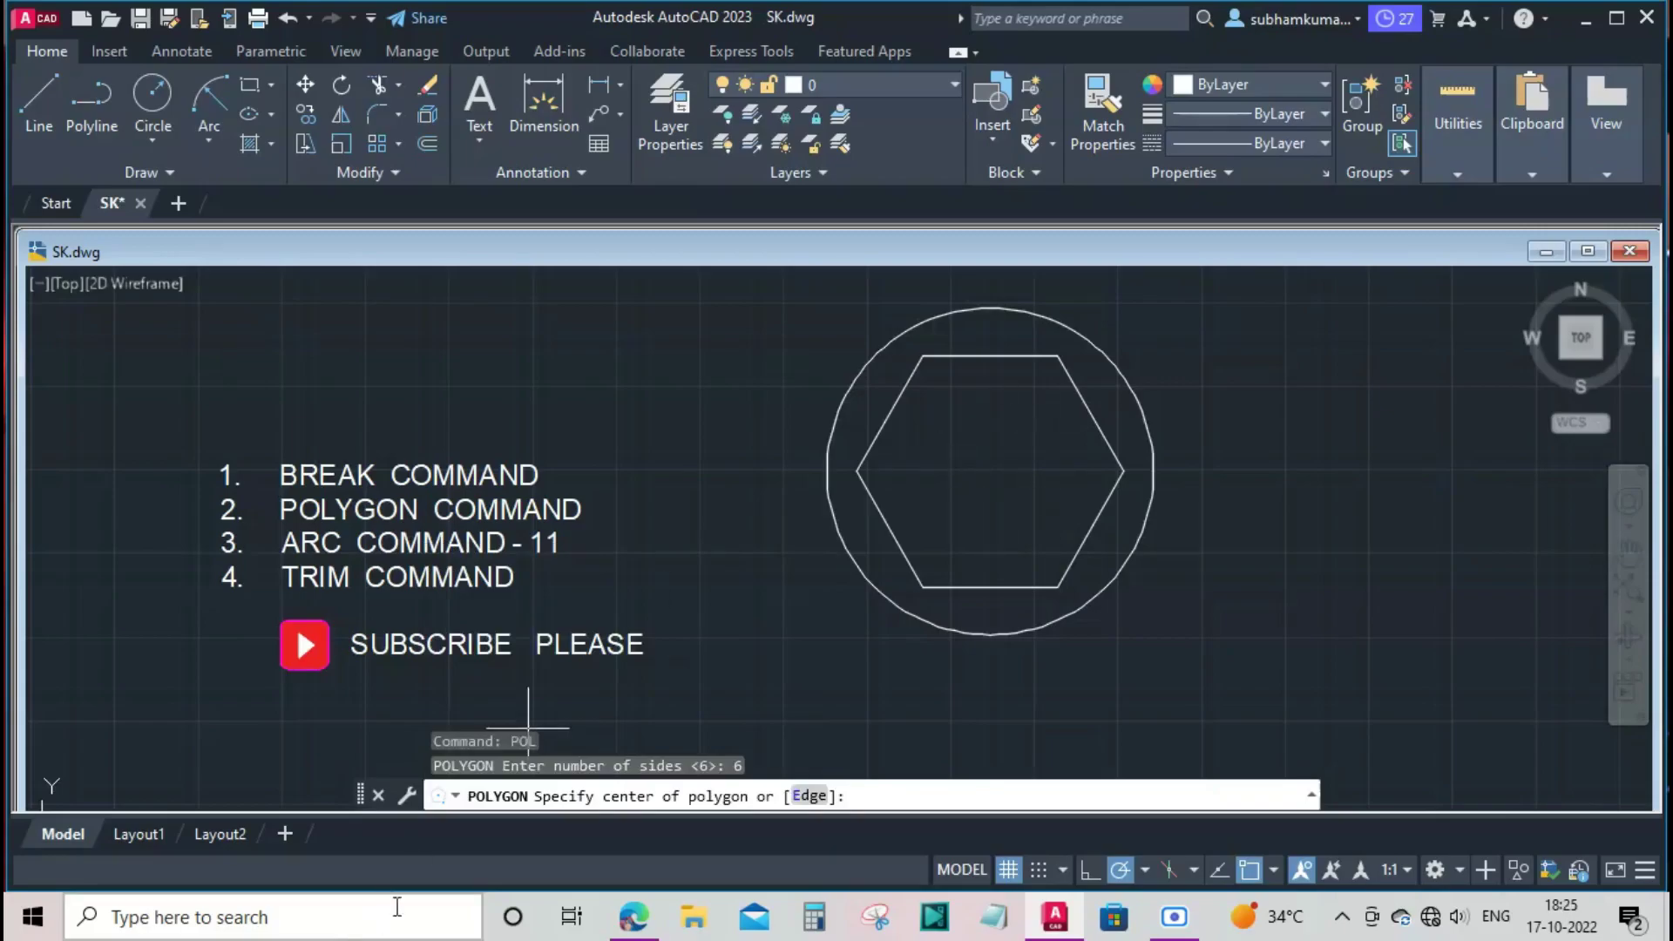
pyautogui.click(990, 471)
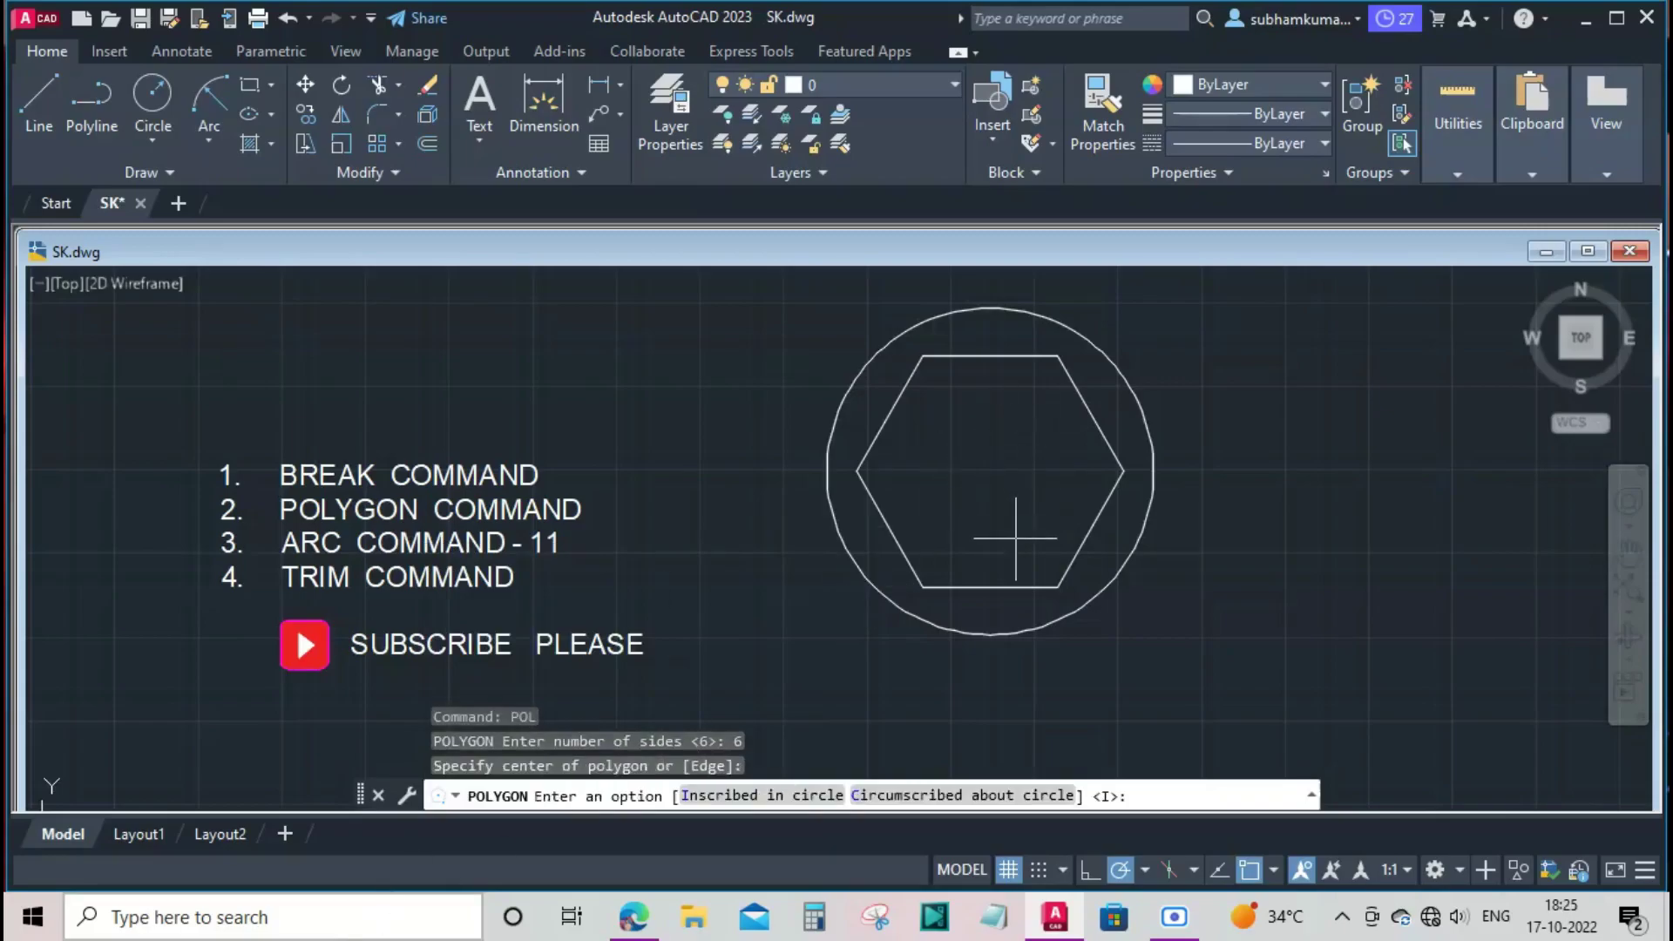
pyautogui.click(1002, 796)
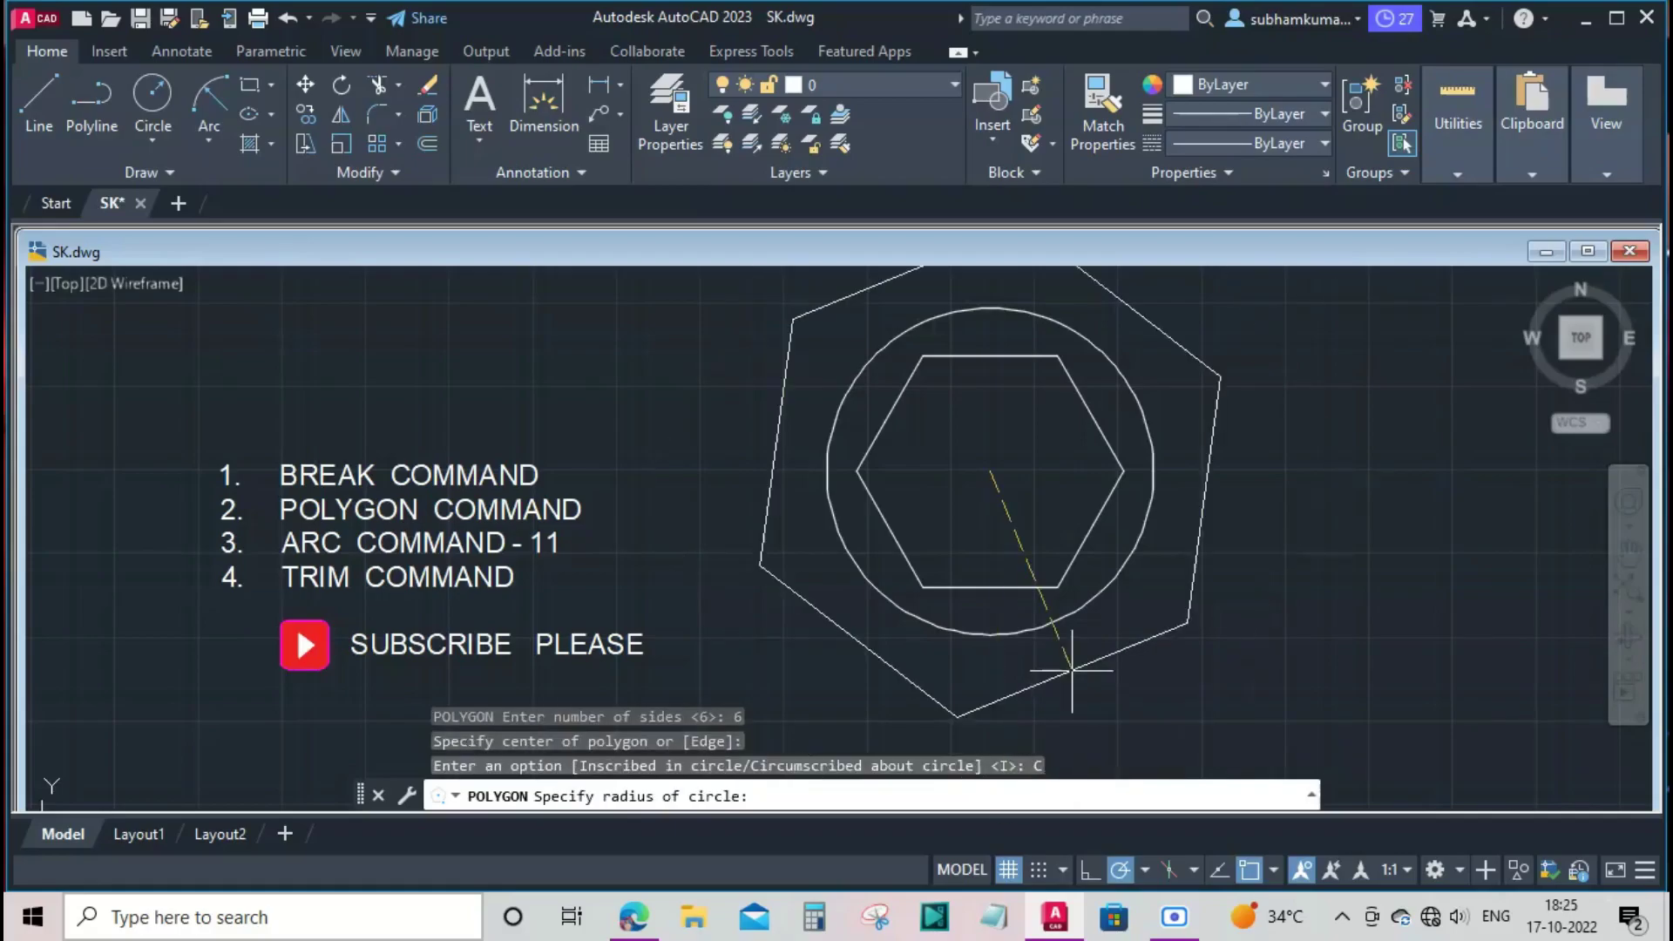
pyautogui.write('200')
pyautogui.press('Return')
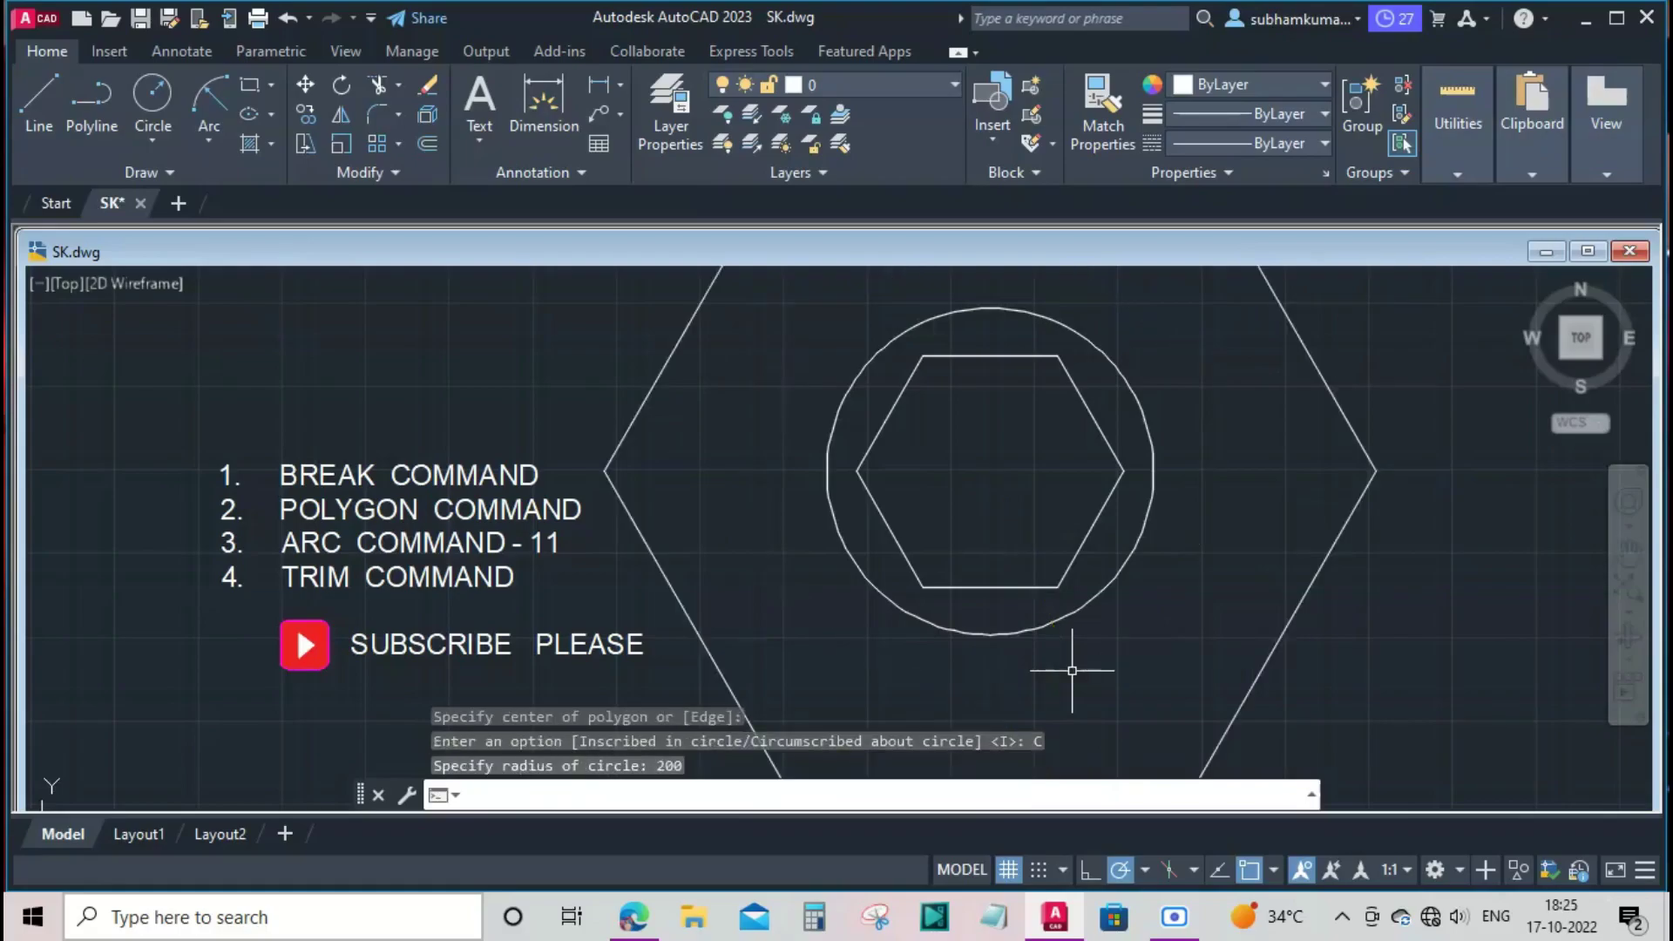
# Erase both hexagons and the circle.
pyautogui.scroll(-1, 1085, 651)
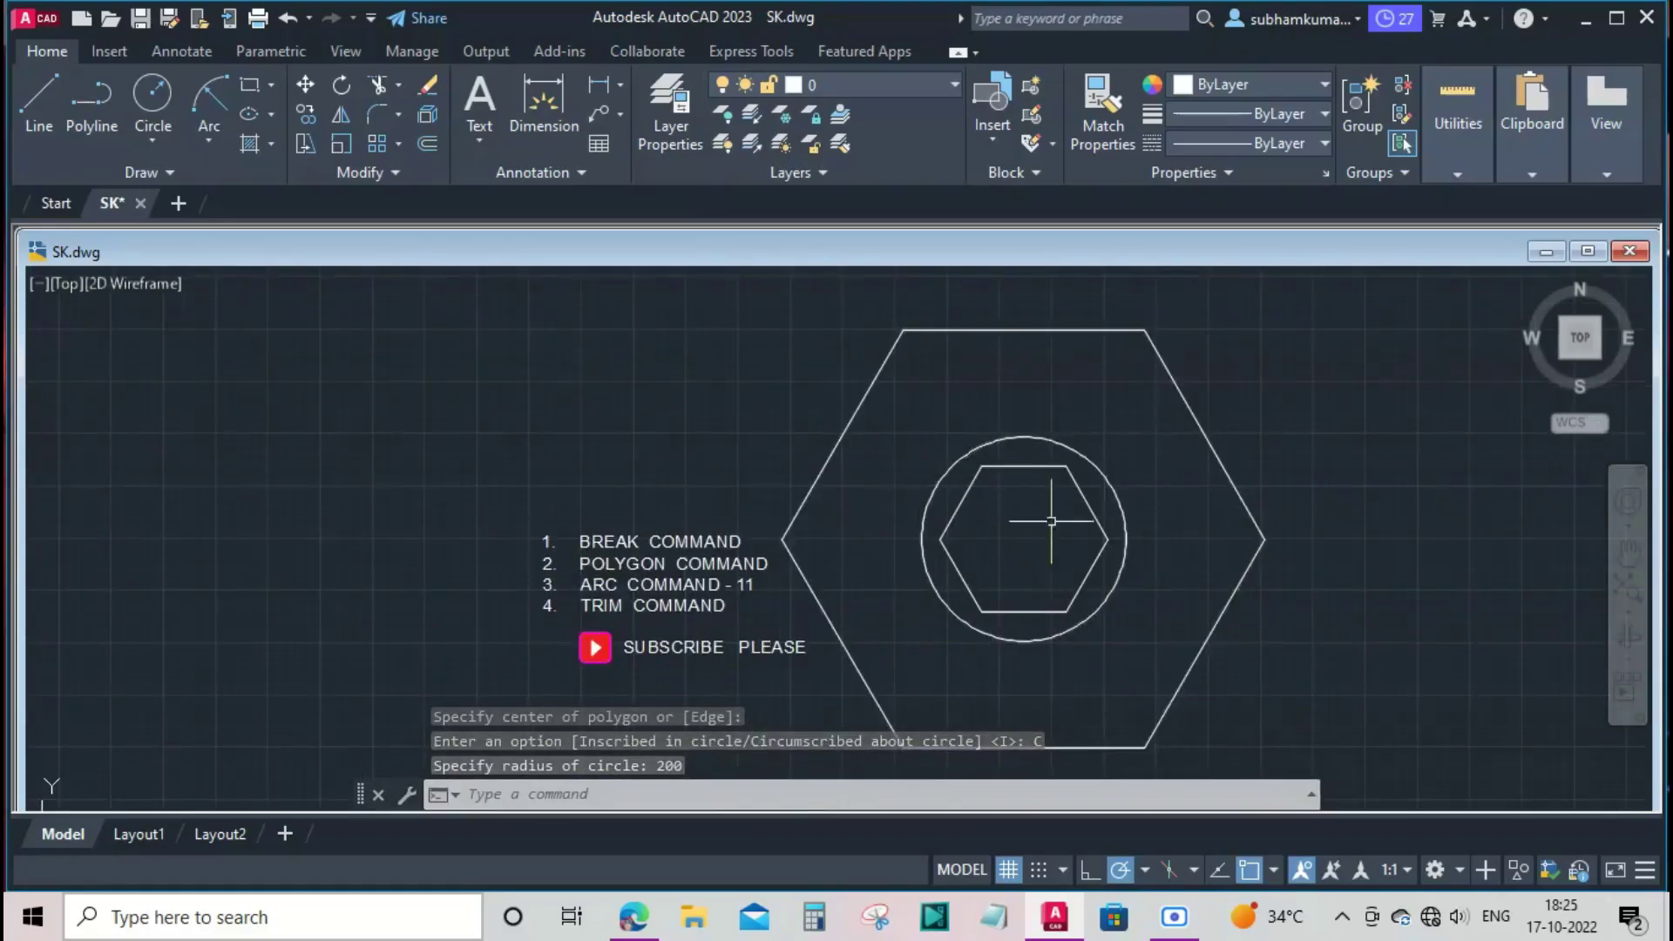
pyautogui.moveTo(1333, 567); pyautogui.dragTo(1178, 531, button='middle')
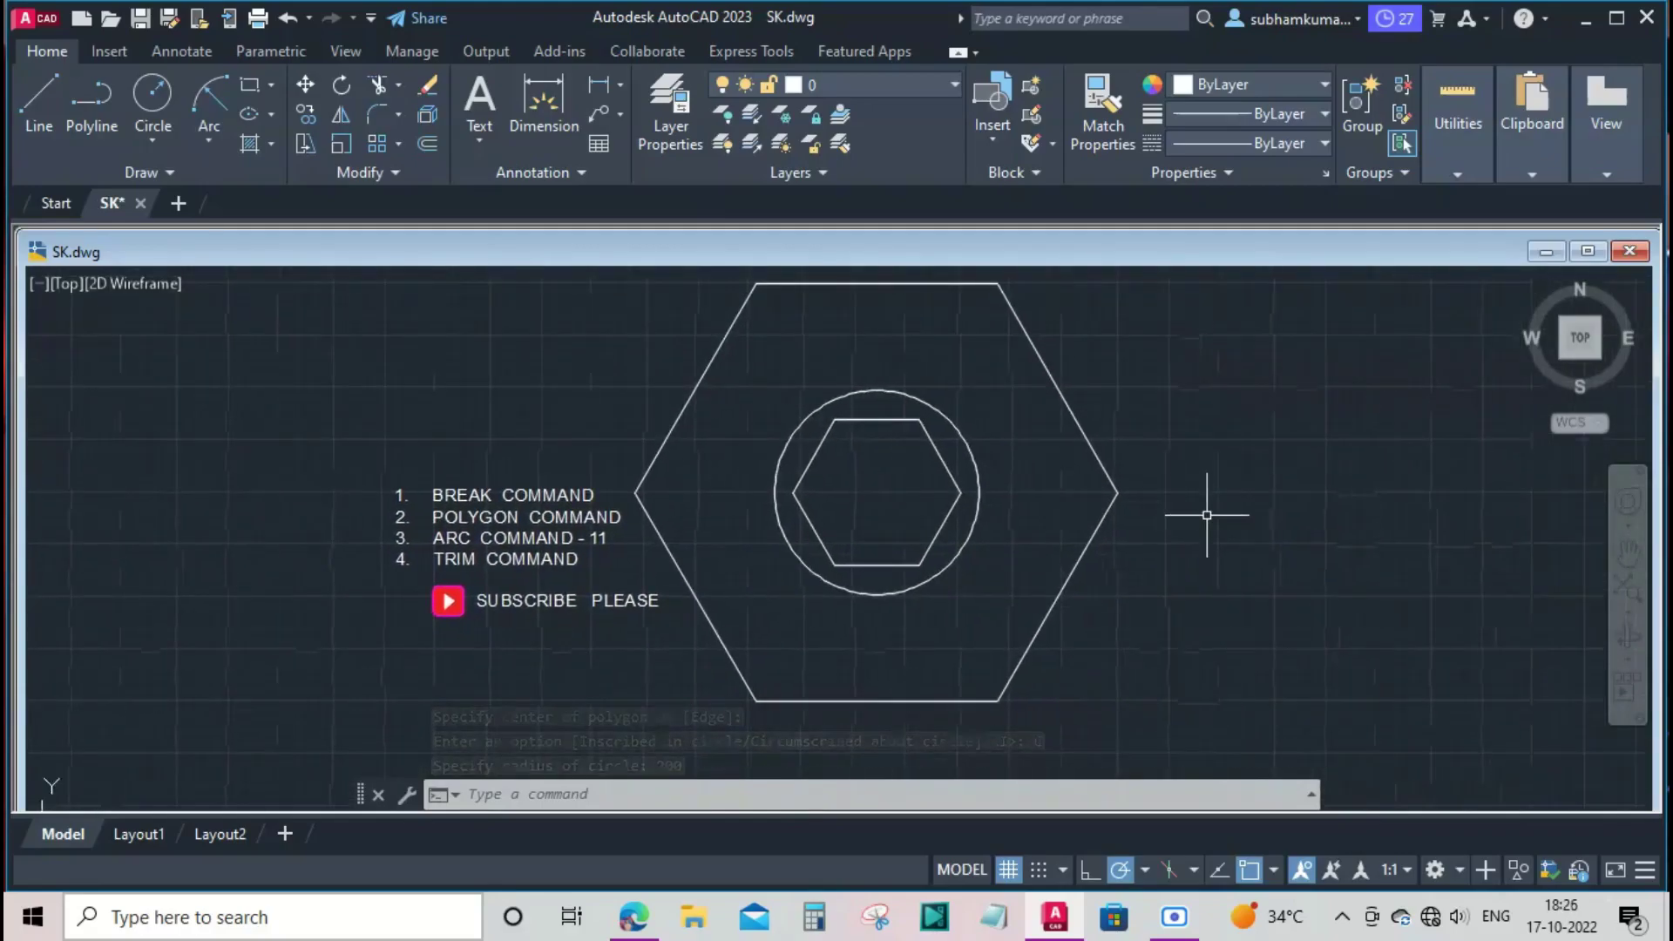
pyautogui.moveTo(1146, 407)
pyautogui.mouseDown()
pyautogui.moveTo(972, 459)
pyautogui.moveTo(932, 497)
pyautogui.mouseUp()
pyautogui.press('Delete')
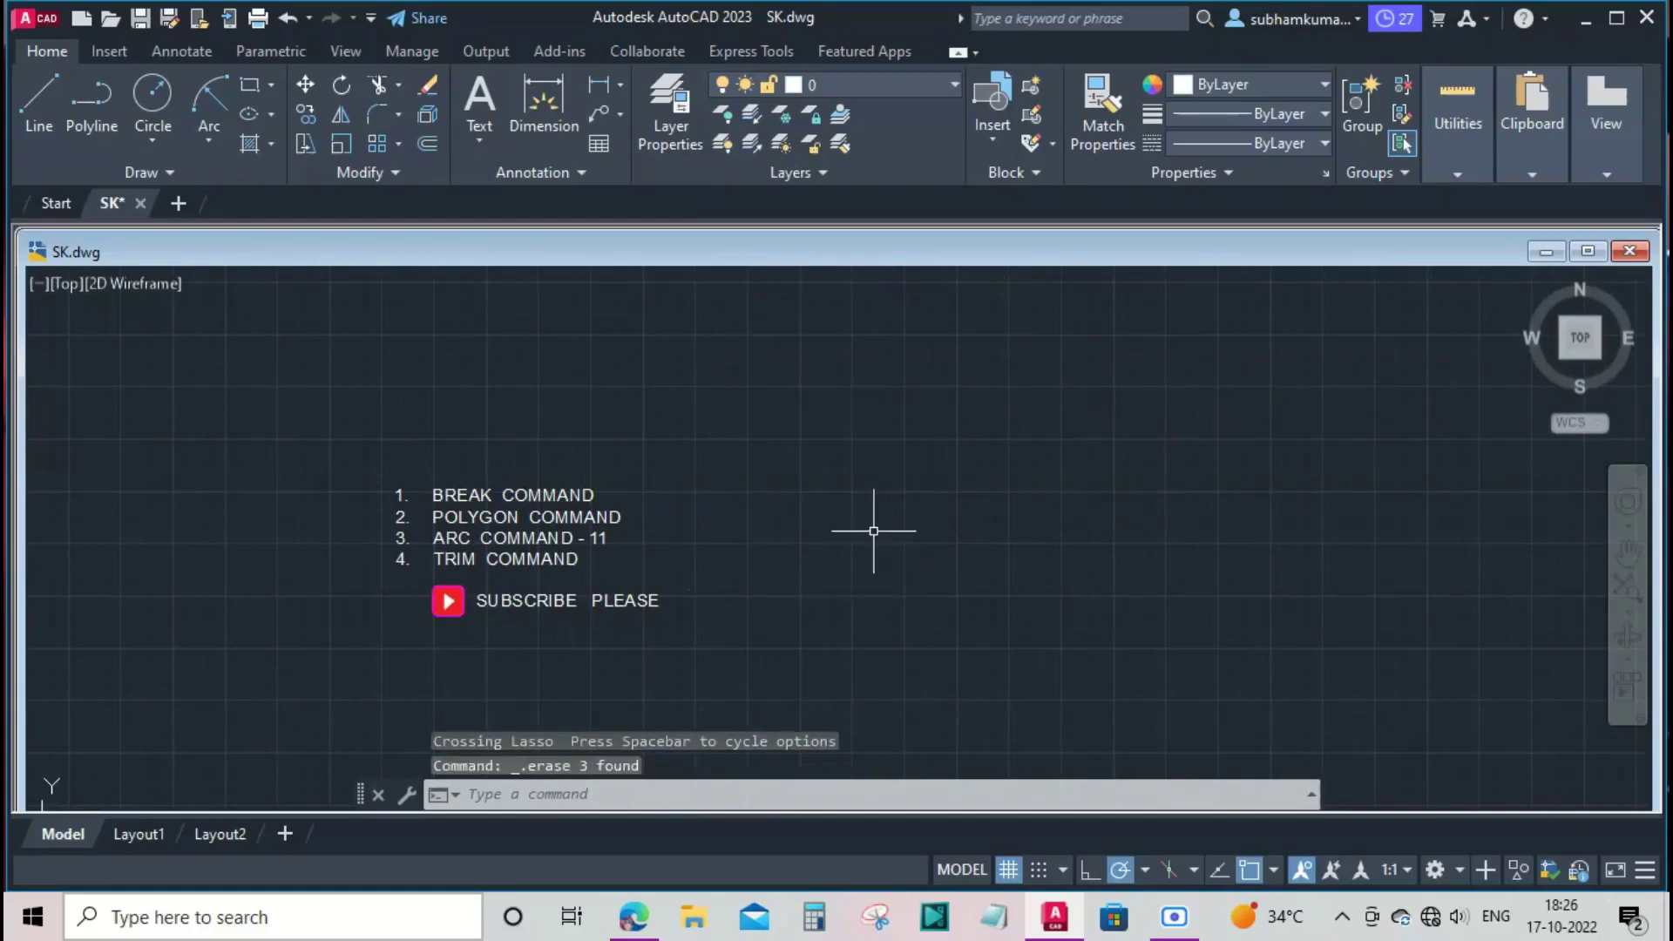
# Draw a three-segment zigzag line right of the command list.
pyautogui.scroll(2, 771, 487)
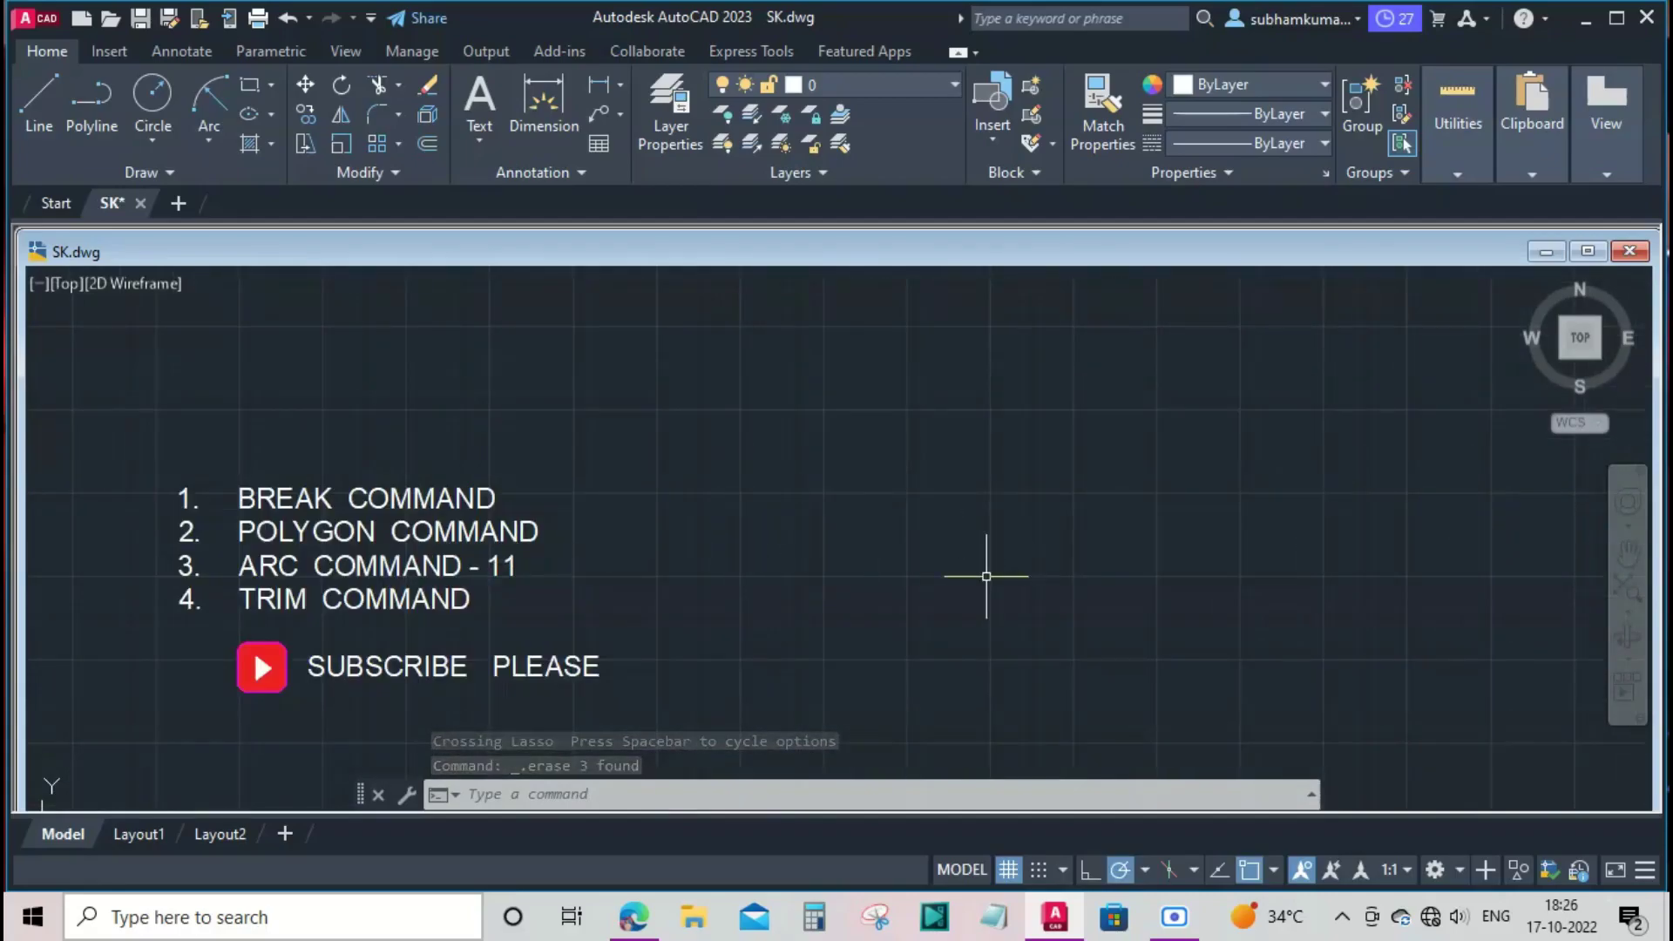
pyautogui.write('l')
pyautogui.press('Return')
pyautogui.click(962, 471)
pyautogui.click(1126, 574)
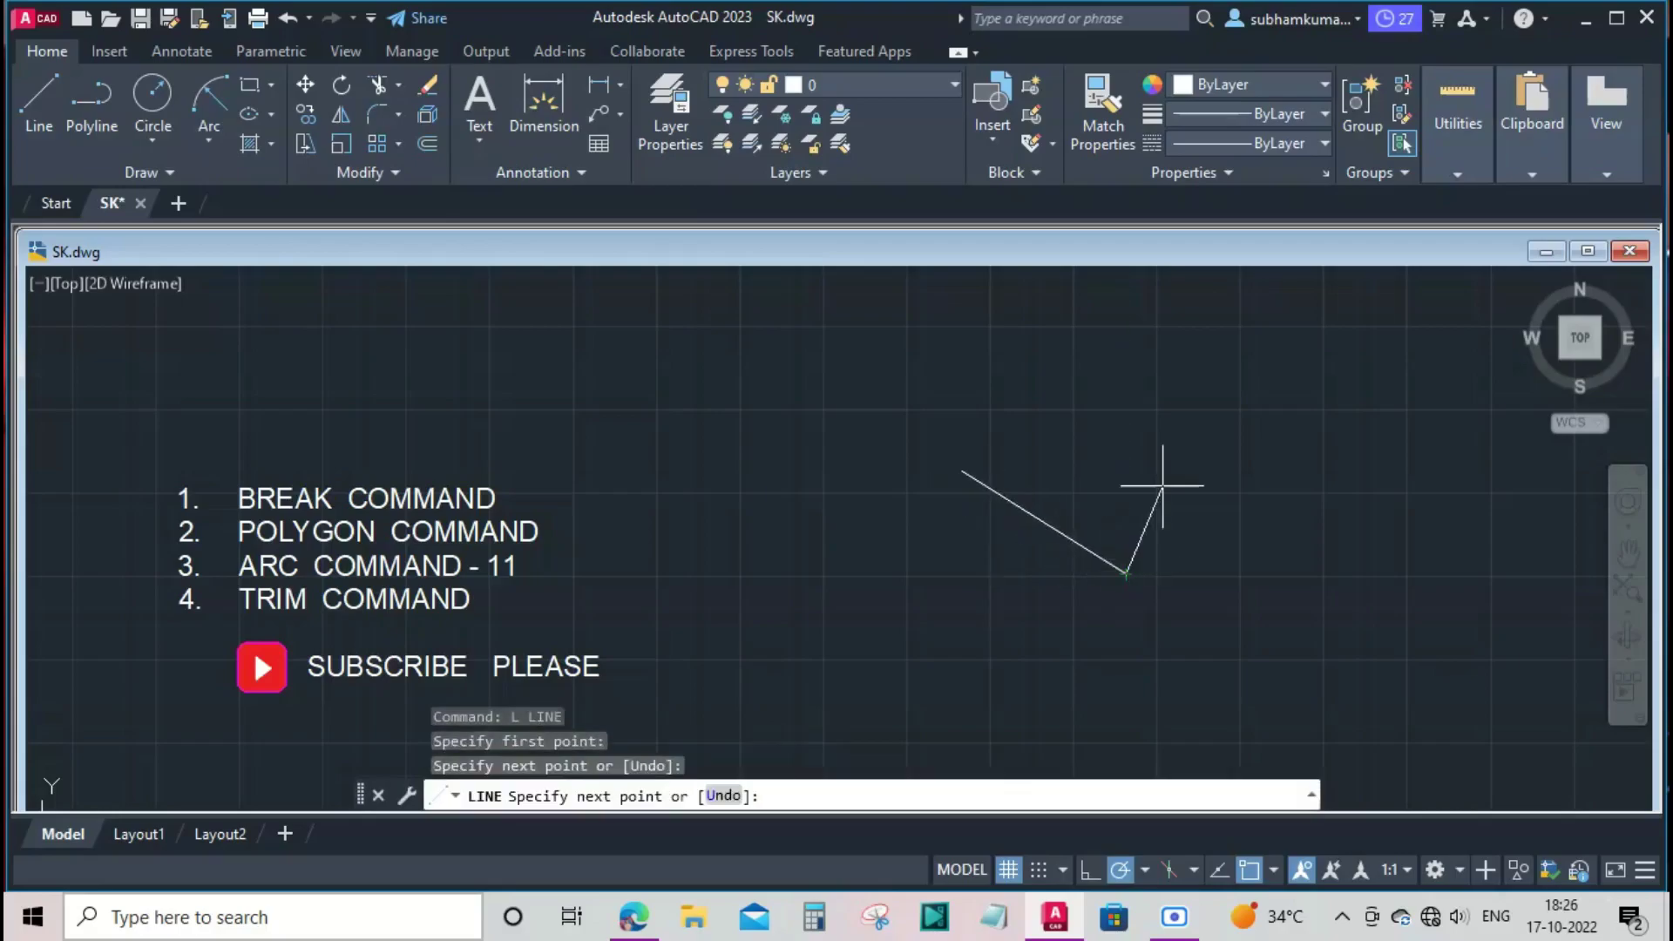
pyautogui.click(1205, 396)
pyautogui.click(1309, 549)
pyautogui.press('Escape')
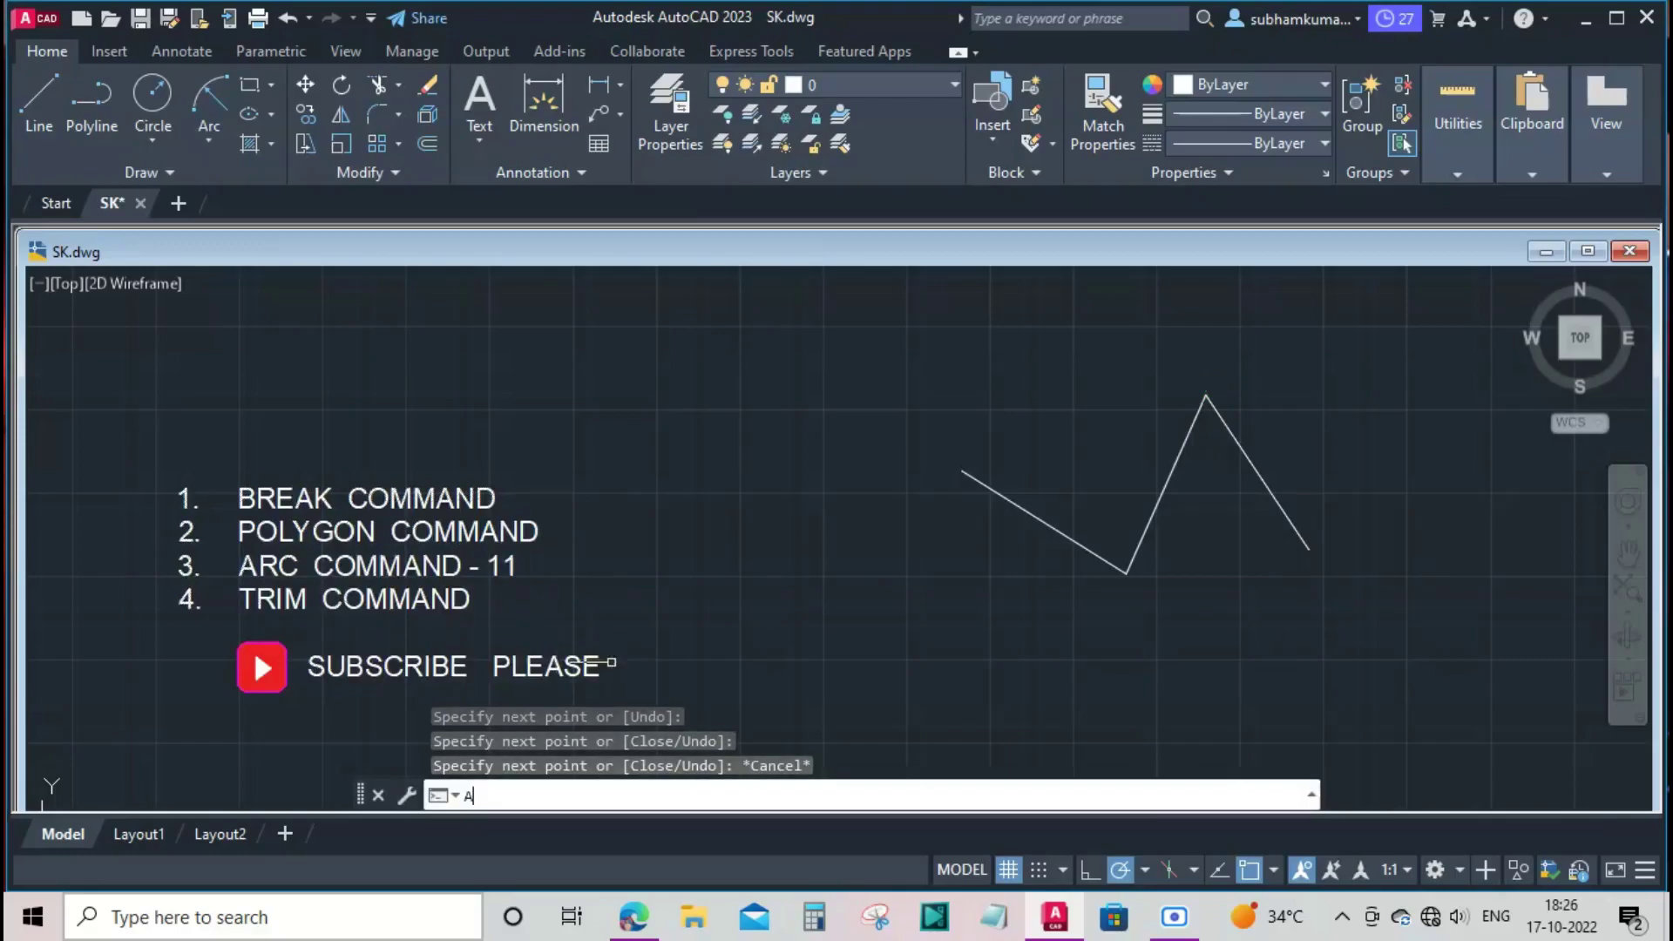
# Start the ARC command and browse the arc methods, then cancel.
pyautogui.write('ARC')
pyautogui.press('Return')
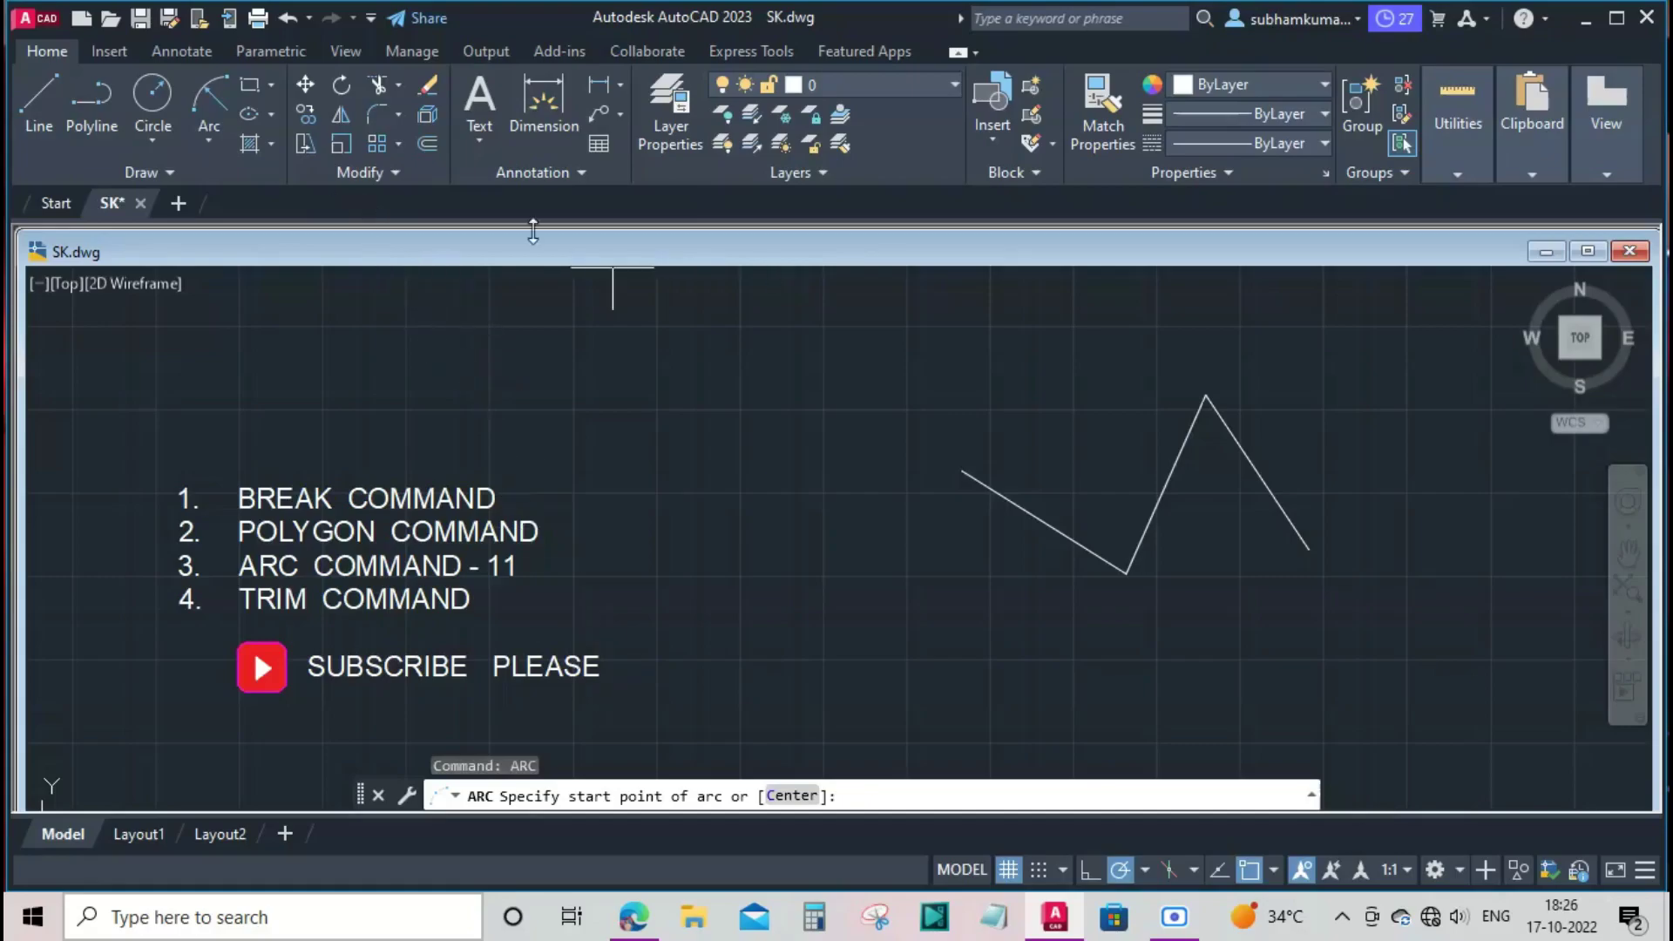
pyautogui.click(191, 132)
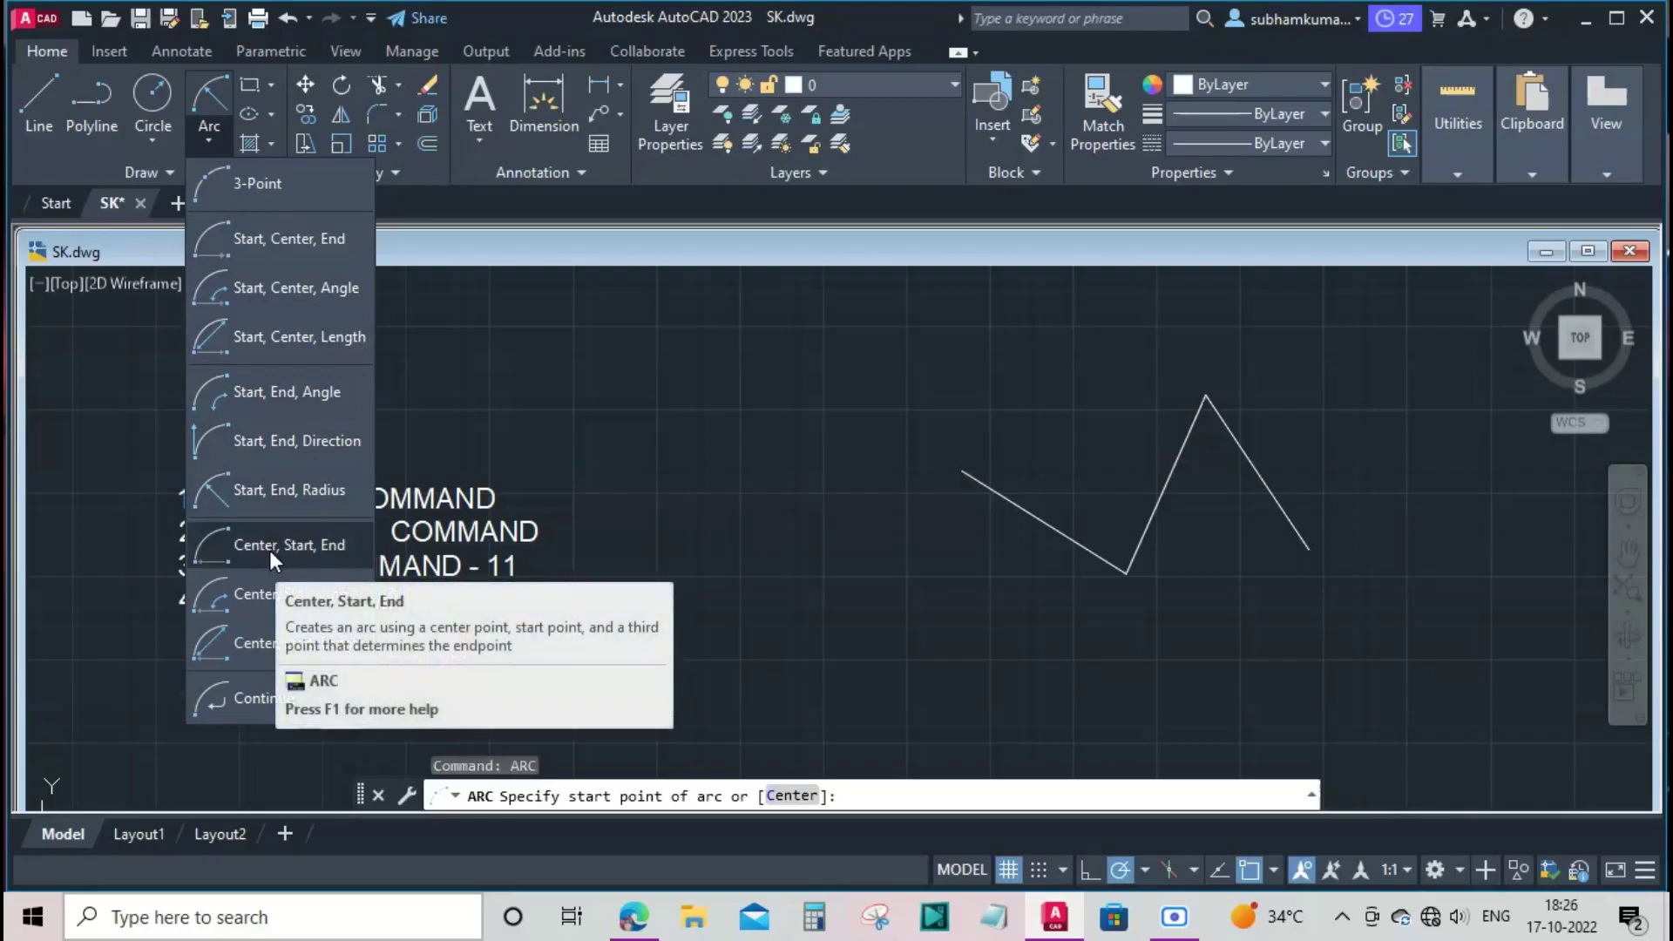
pyautogui.press('Escape')
pyautogui.press('Escape')
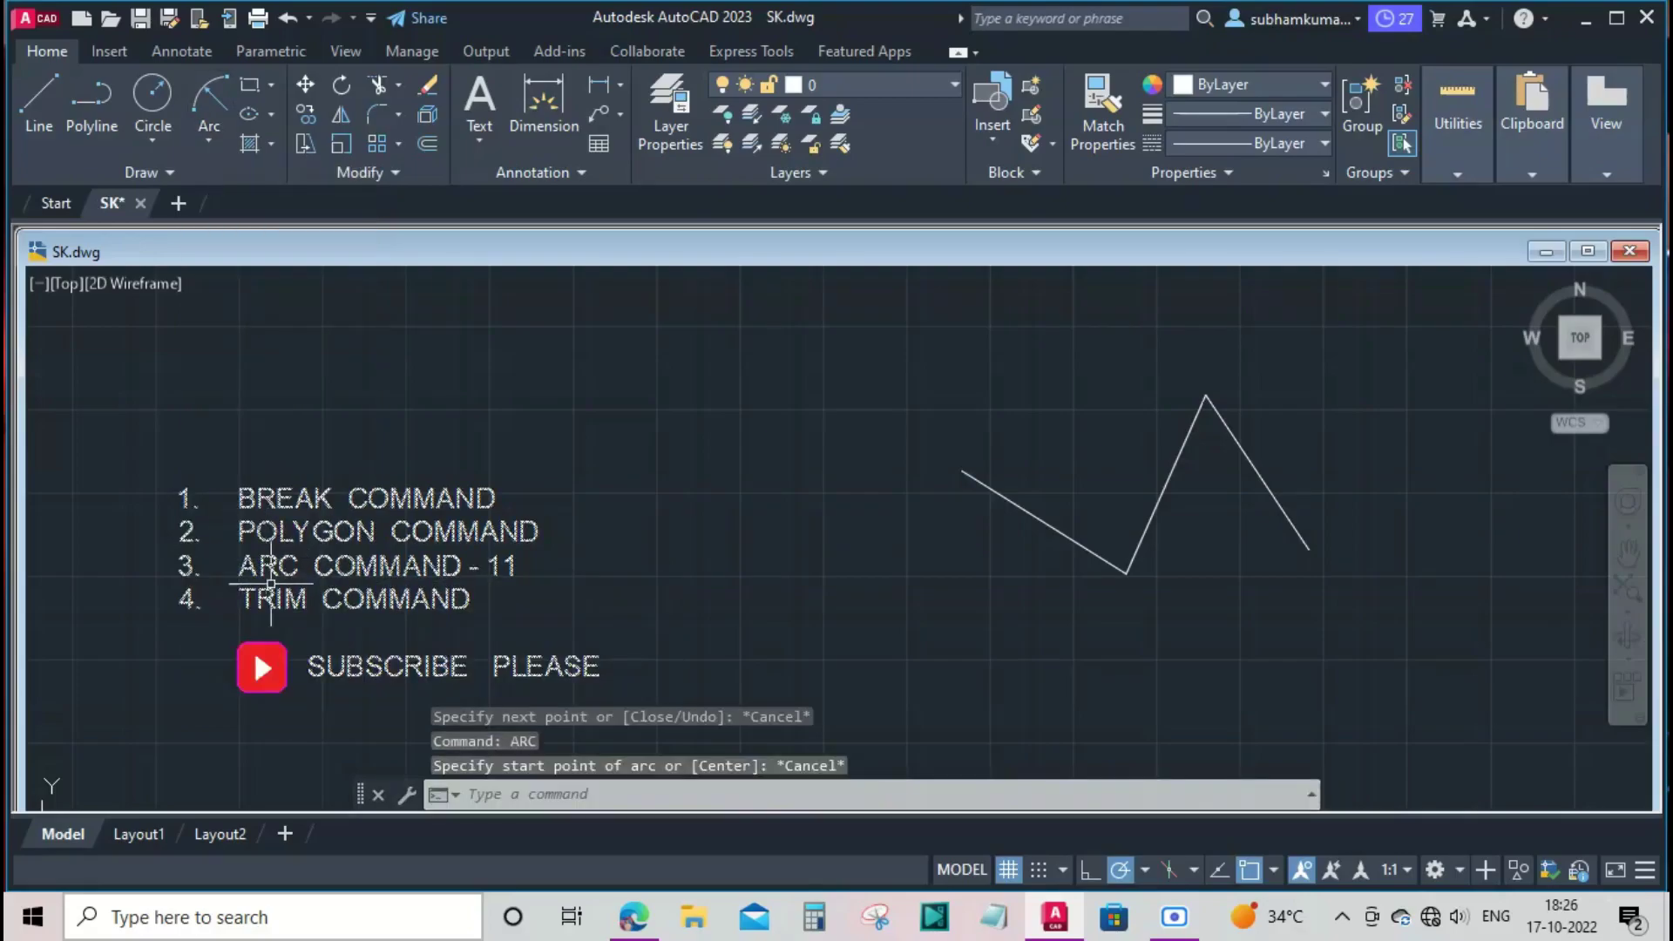
# Draw a 3-point arc through the zigzag's corners, then delete it.
pyautogui.write('arc')
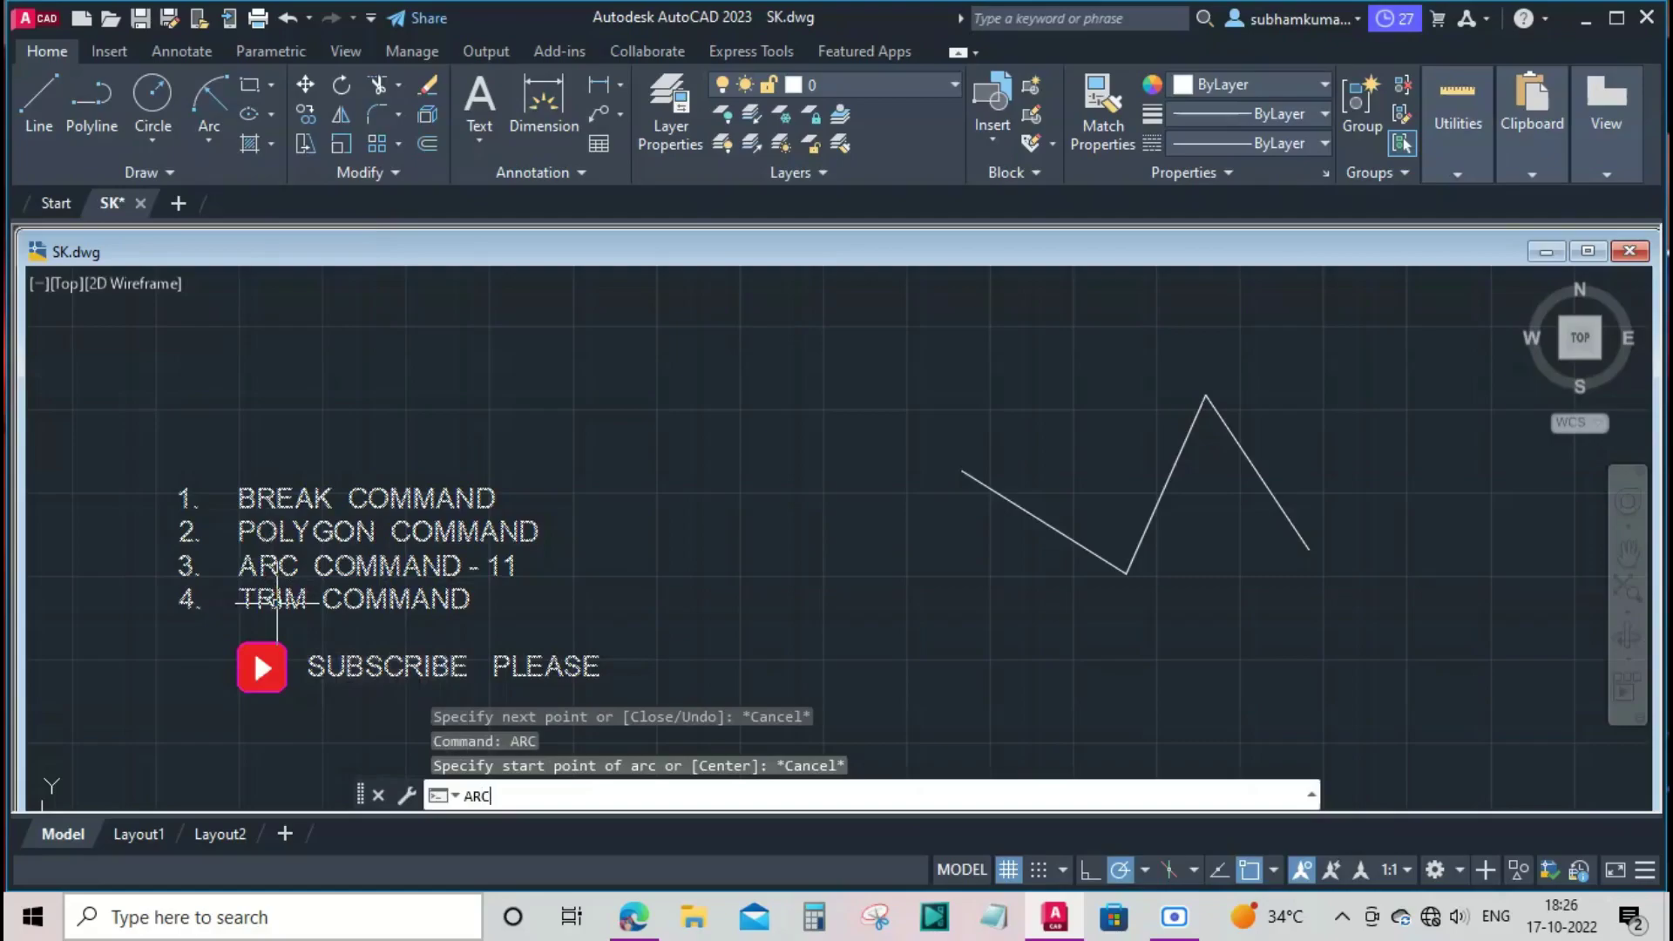
pyautogui.press('Return')
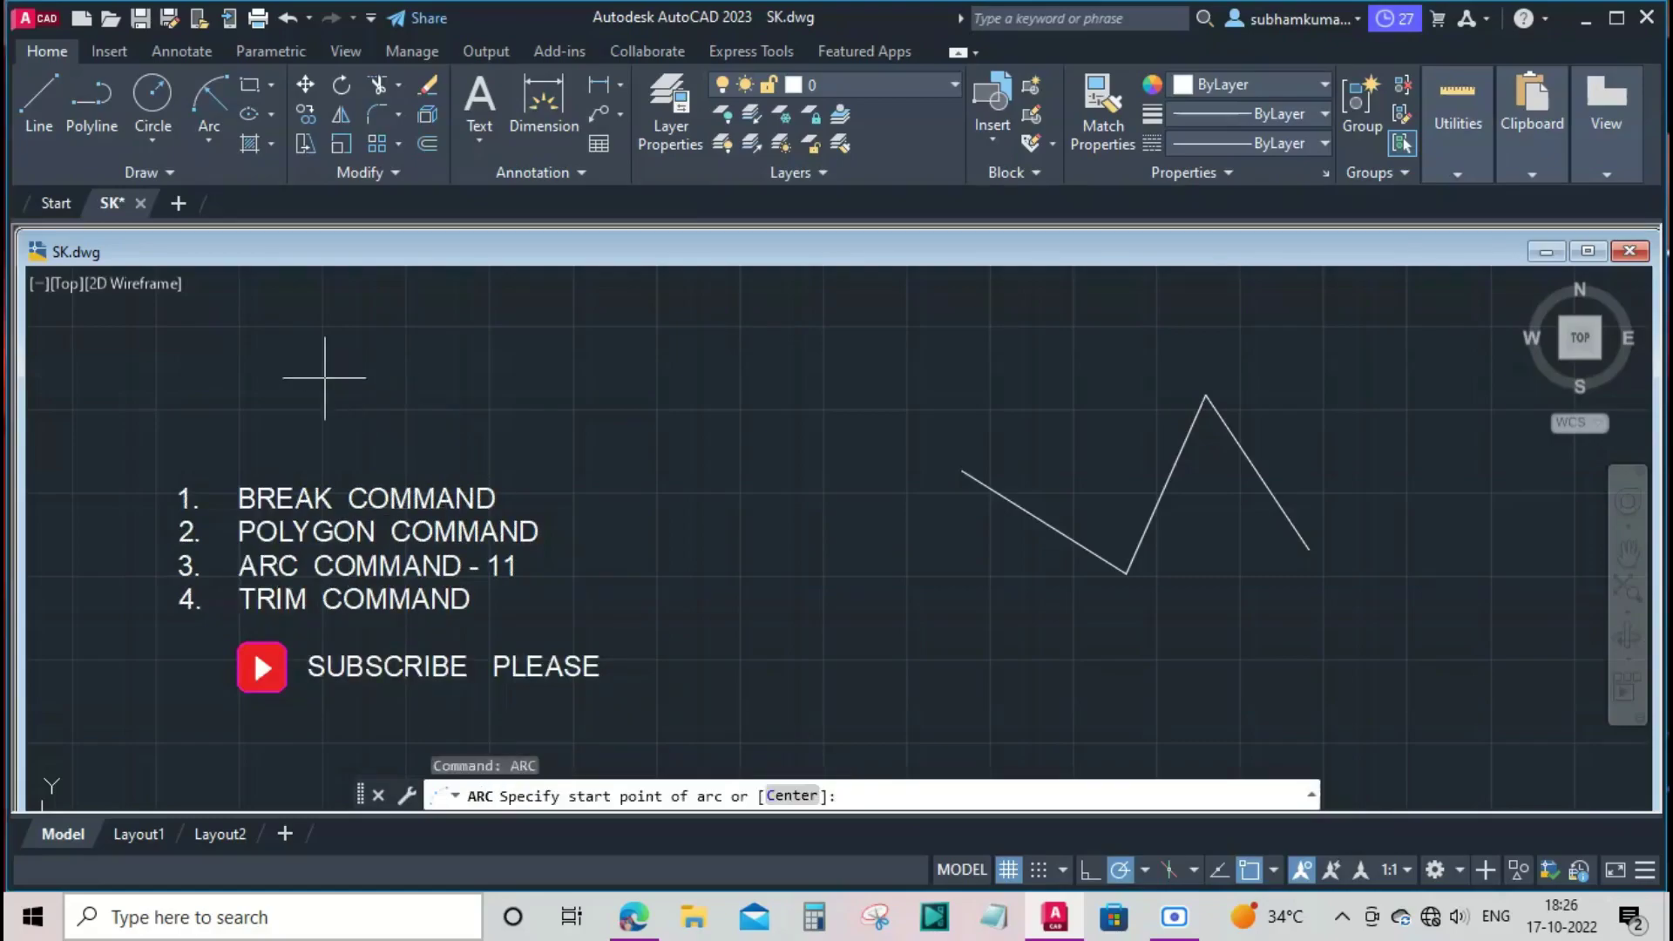
pyautogui.click(212, 138)
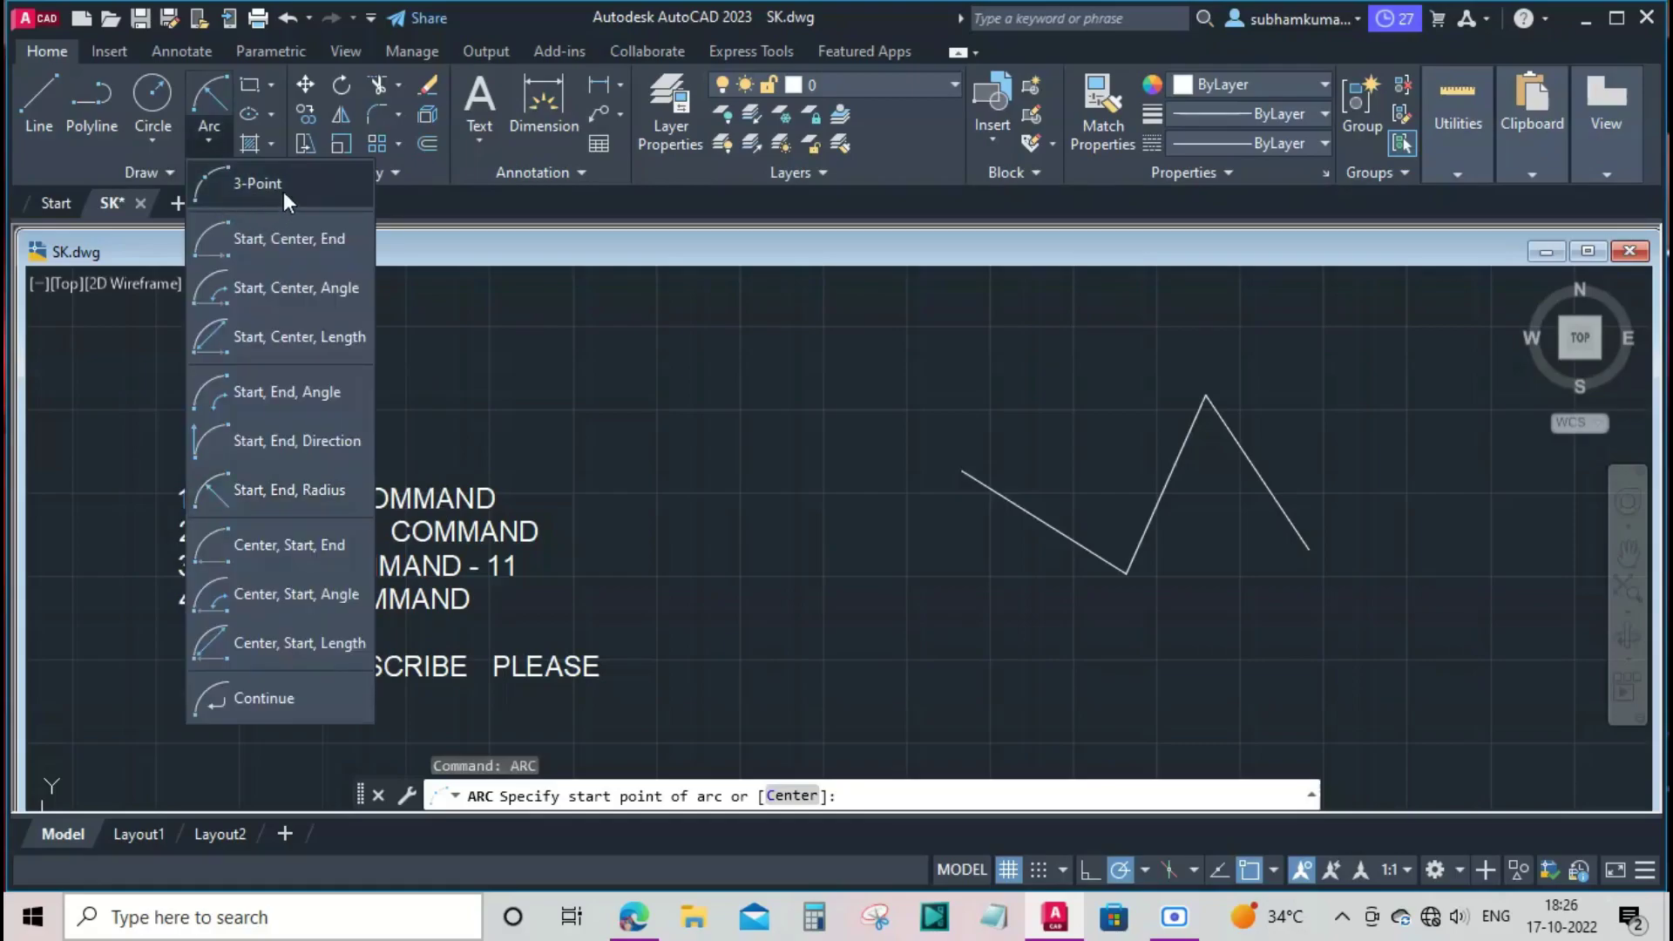
pyautogui.click(284, 191)
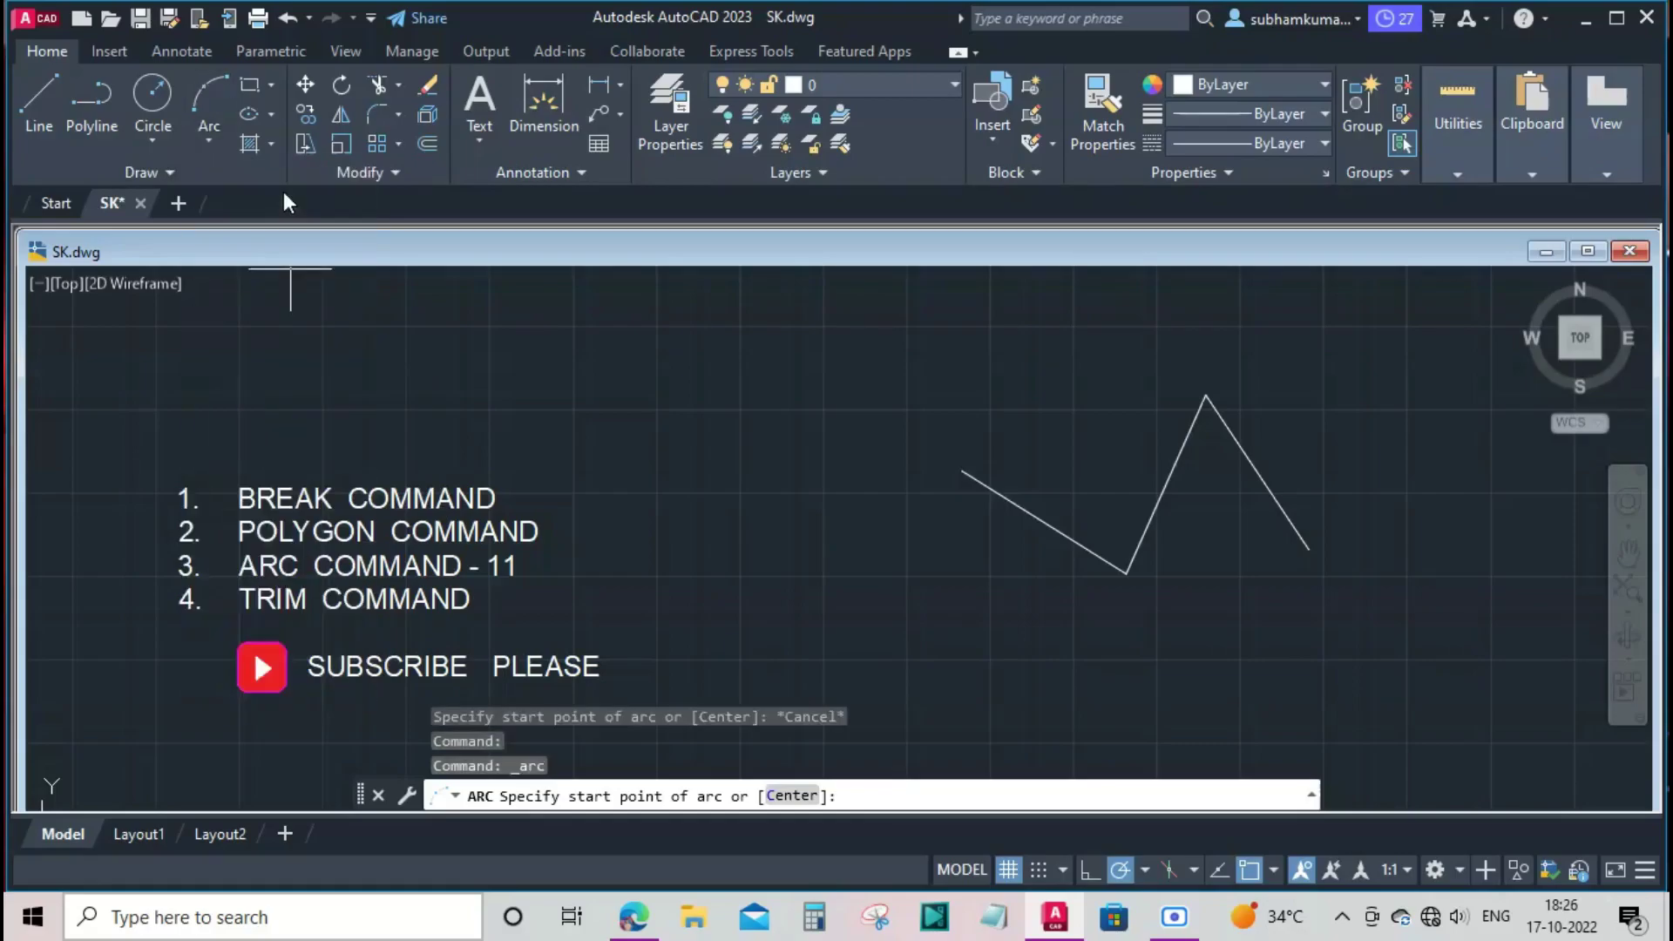
pyautogui.click(969, 470)
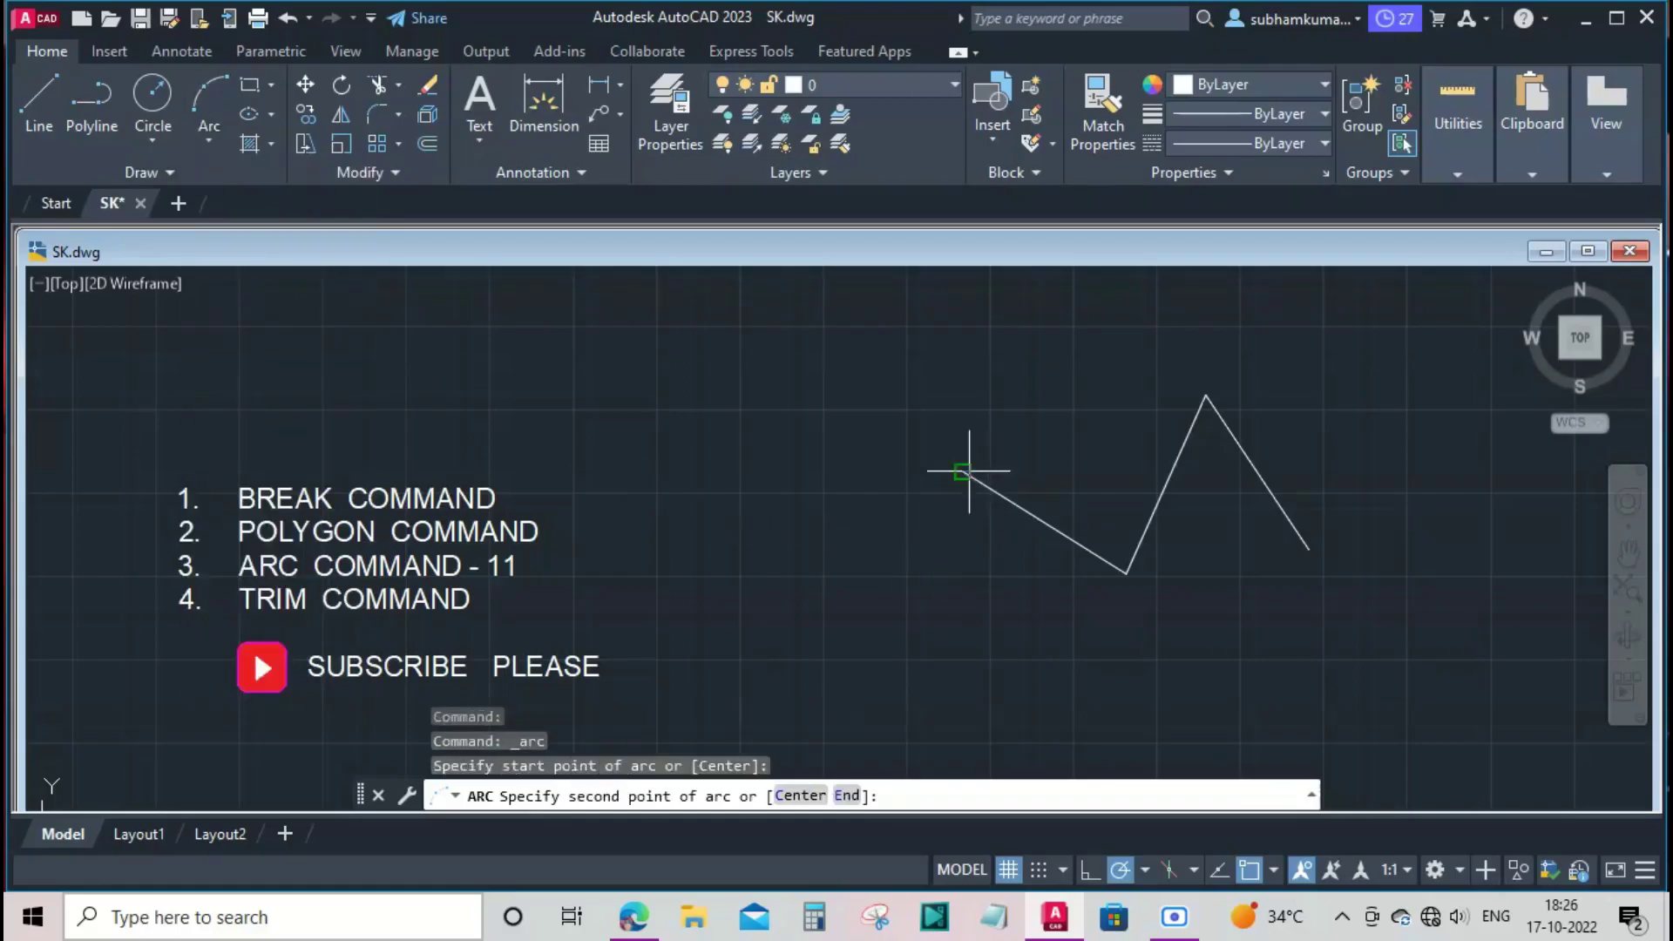
pyautogui.click(1206, 396)
pyautogui.click(1126, 572)
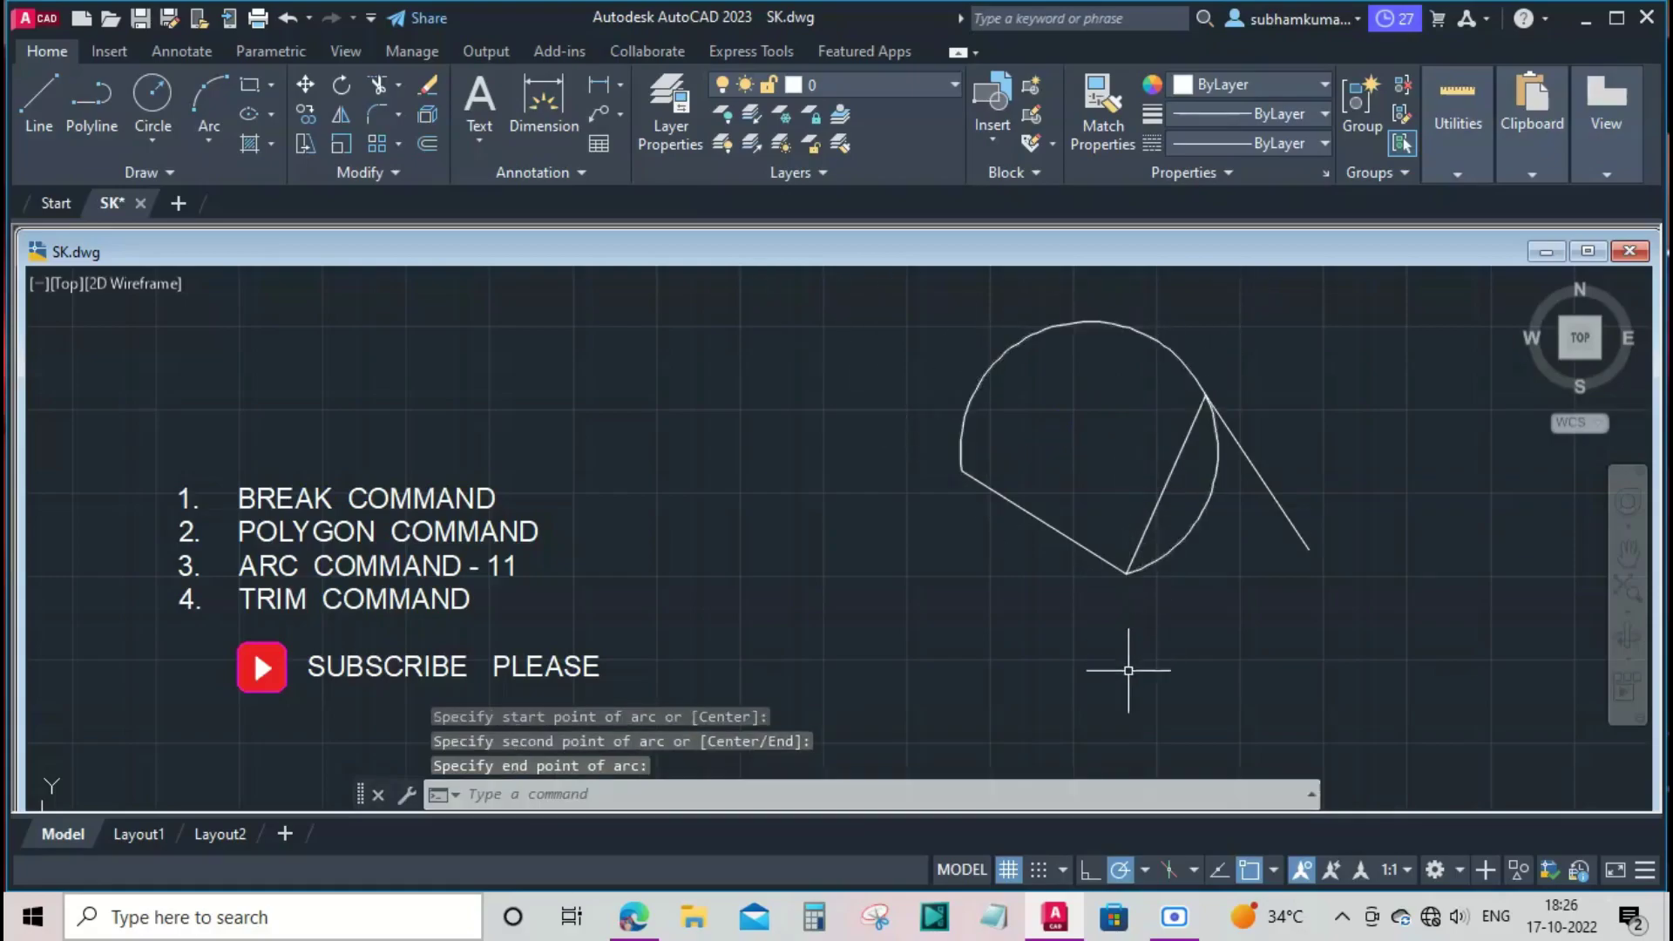
pyautogui.click(1193, 523)
pyautogui.press('Delete')
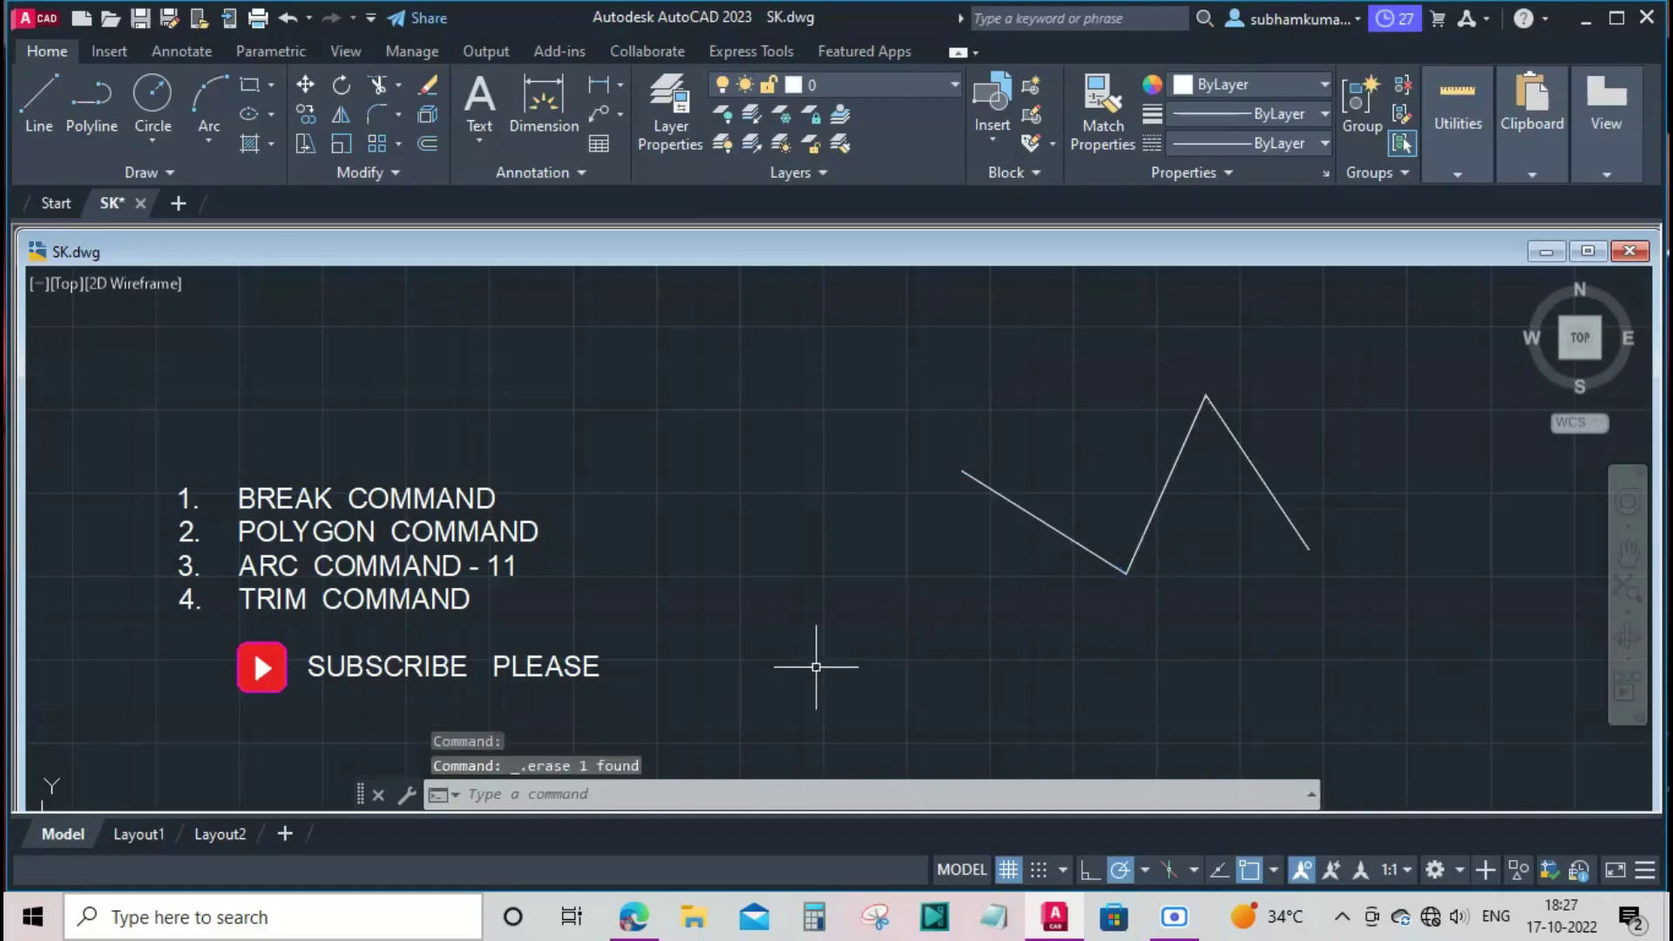
# Draw a start-end-radius arc over the zigzag's first segment, then delete it.
pyautogui.click(209, 140)
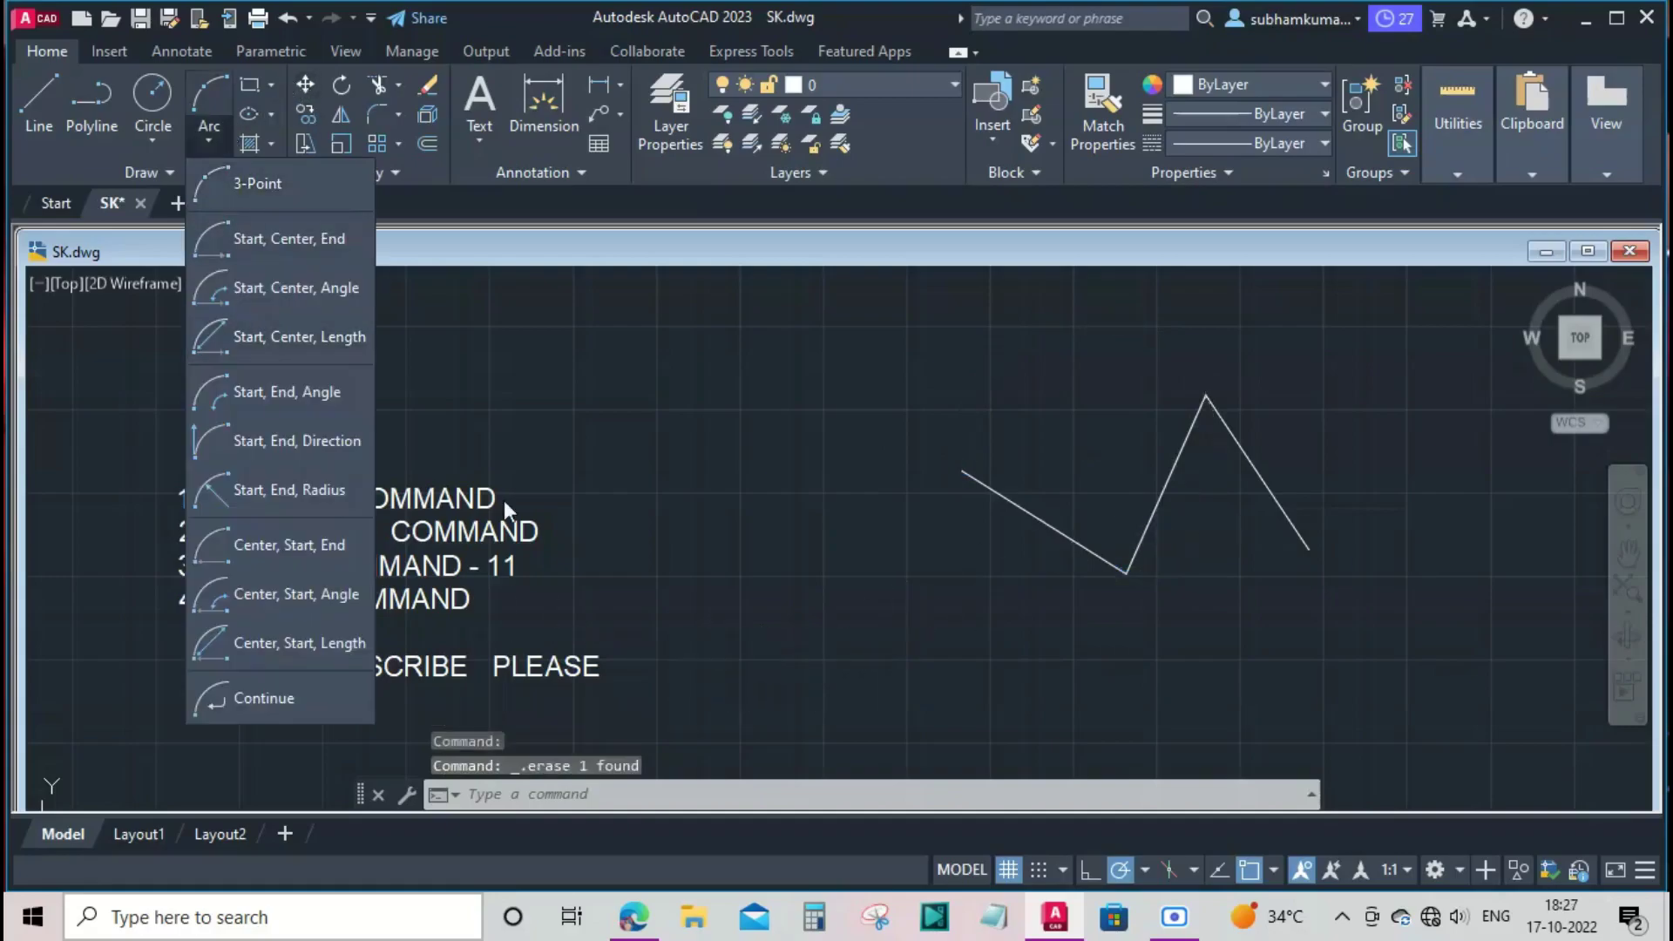
pyautogui.click(311, 494)
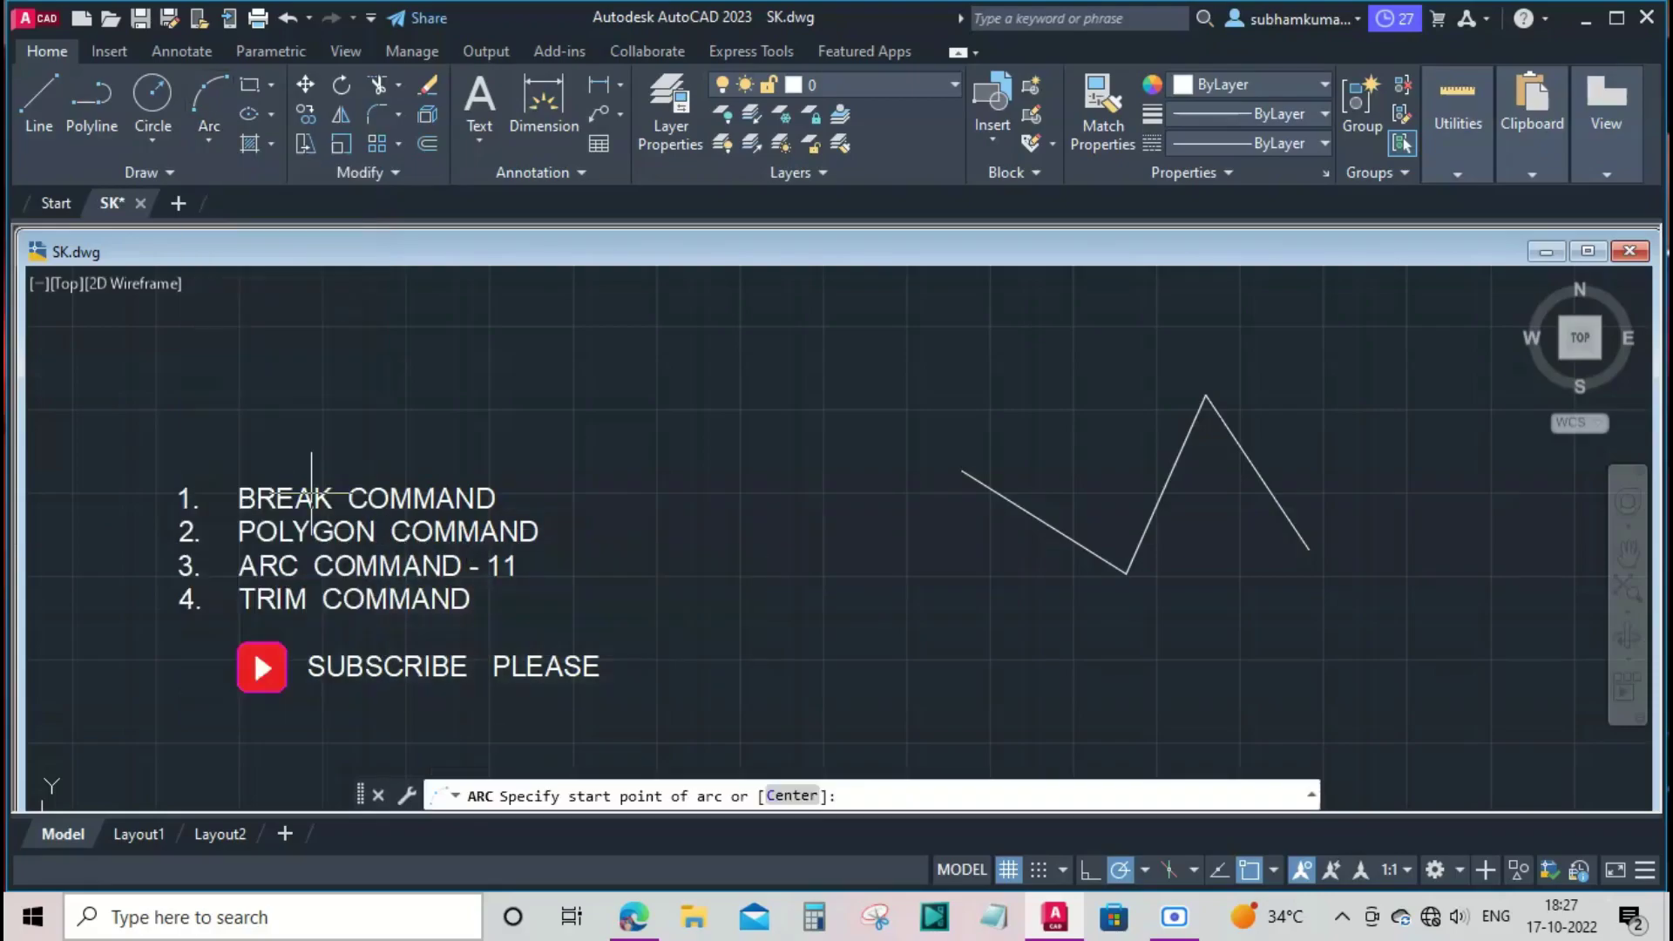
pyautogui.click(962, 473)
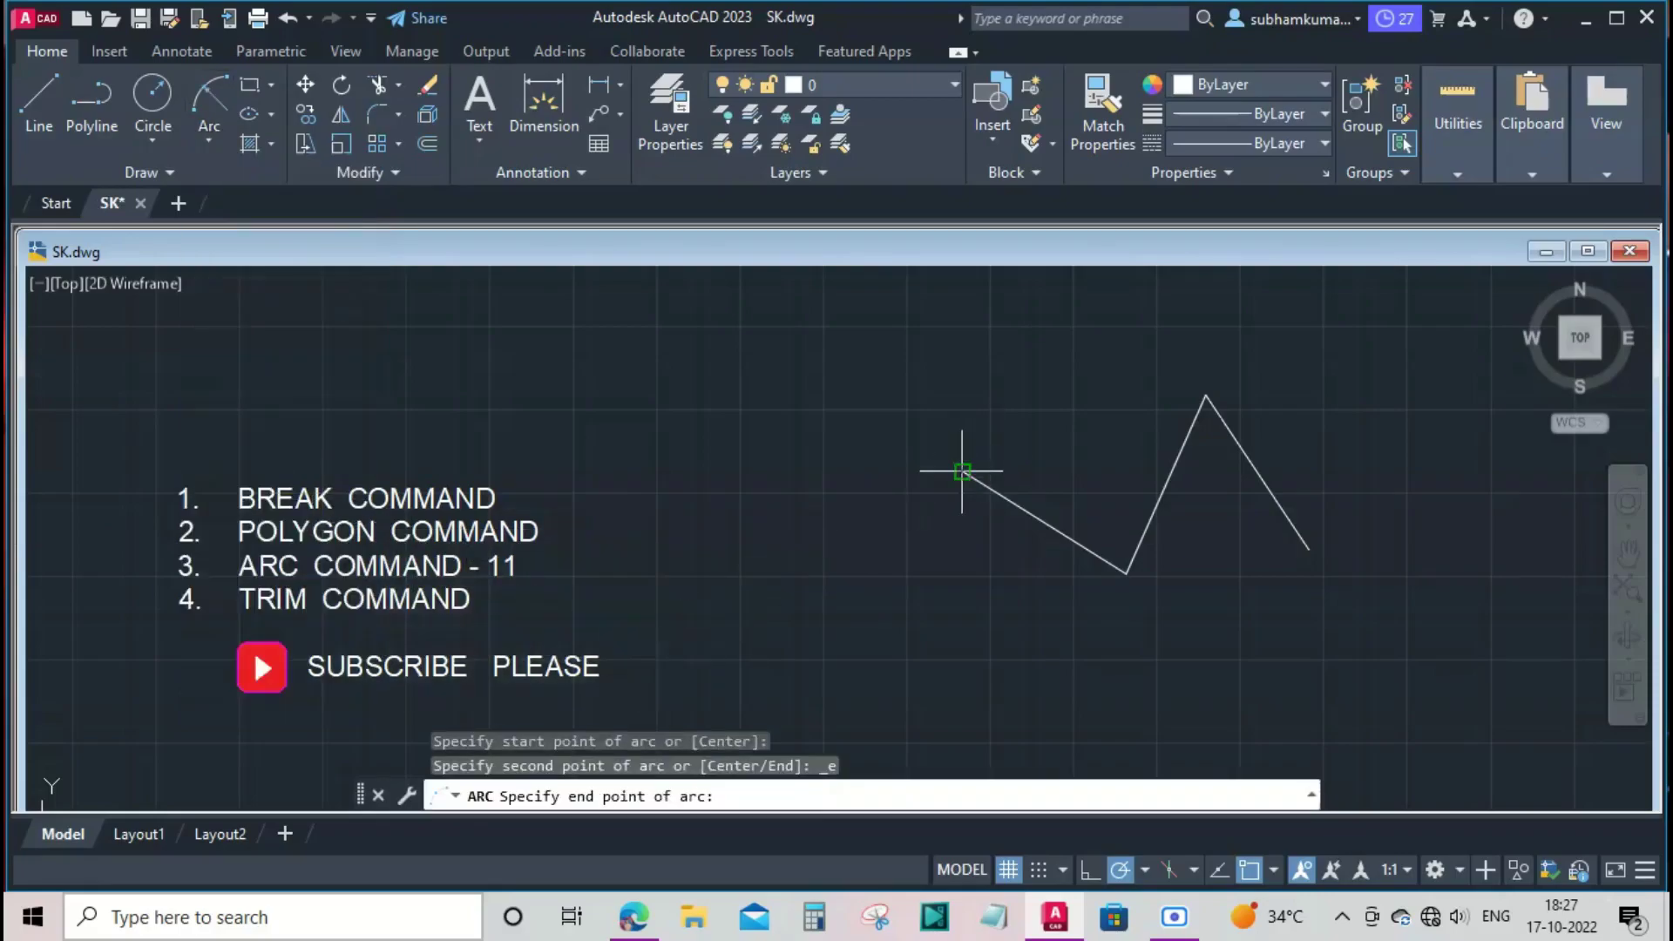
pyautogui.click(1126, 574)
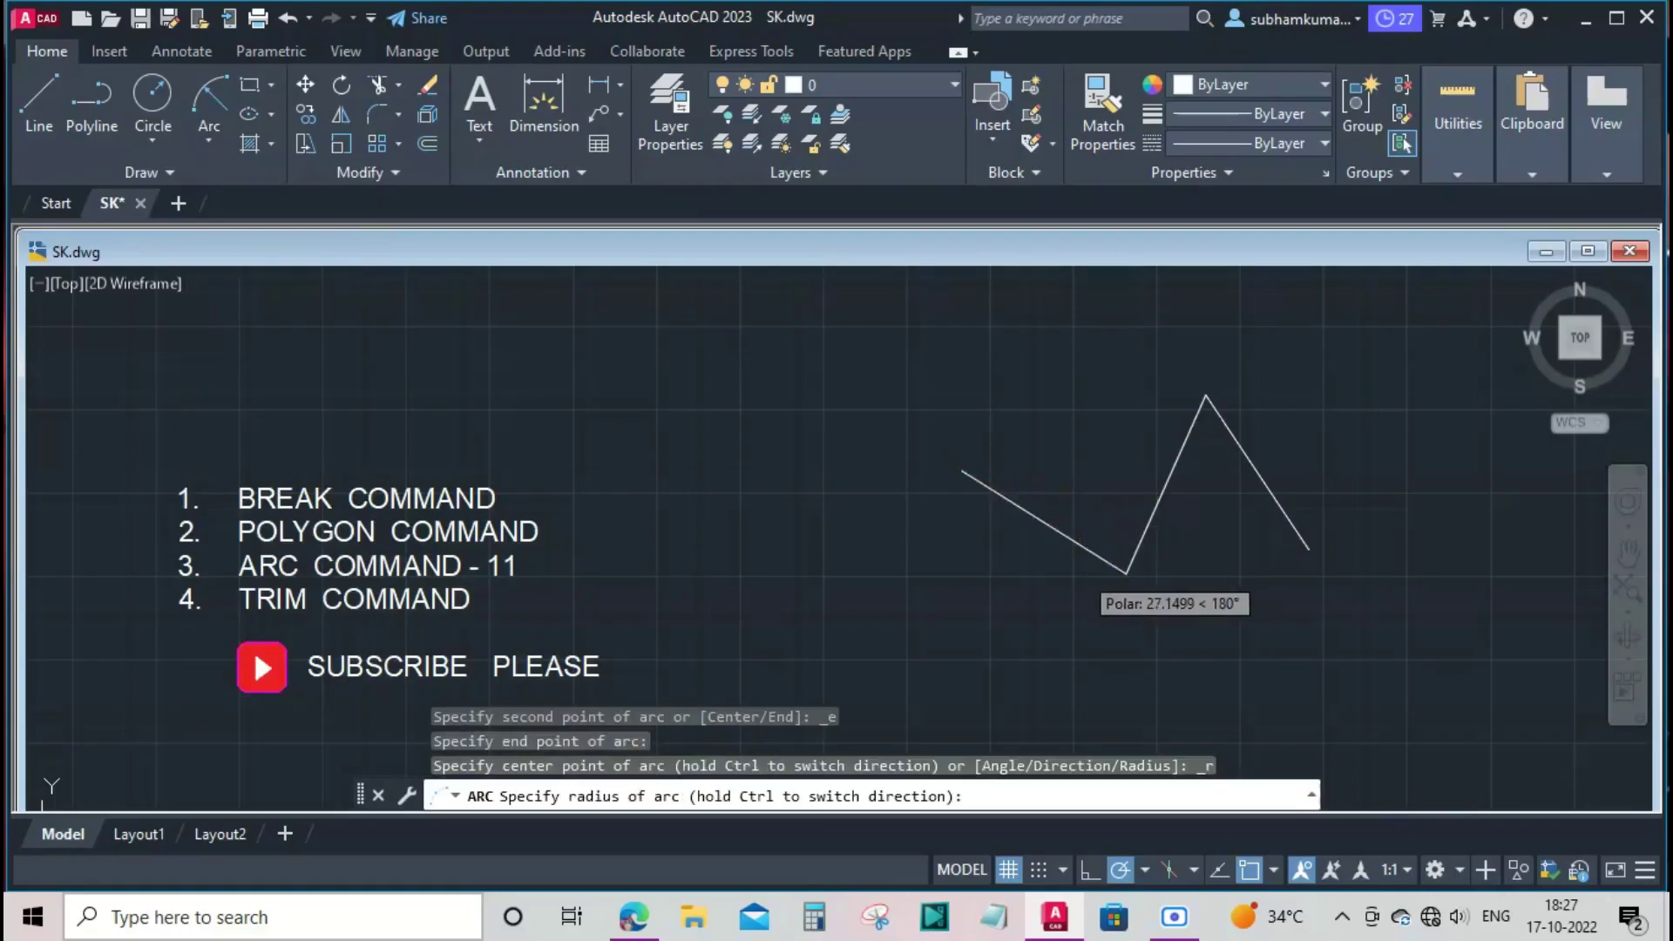
pyautogui.click(1022, 590)
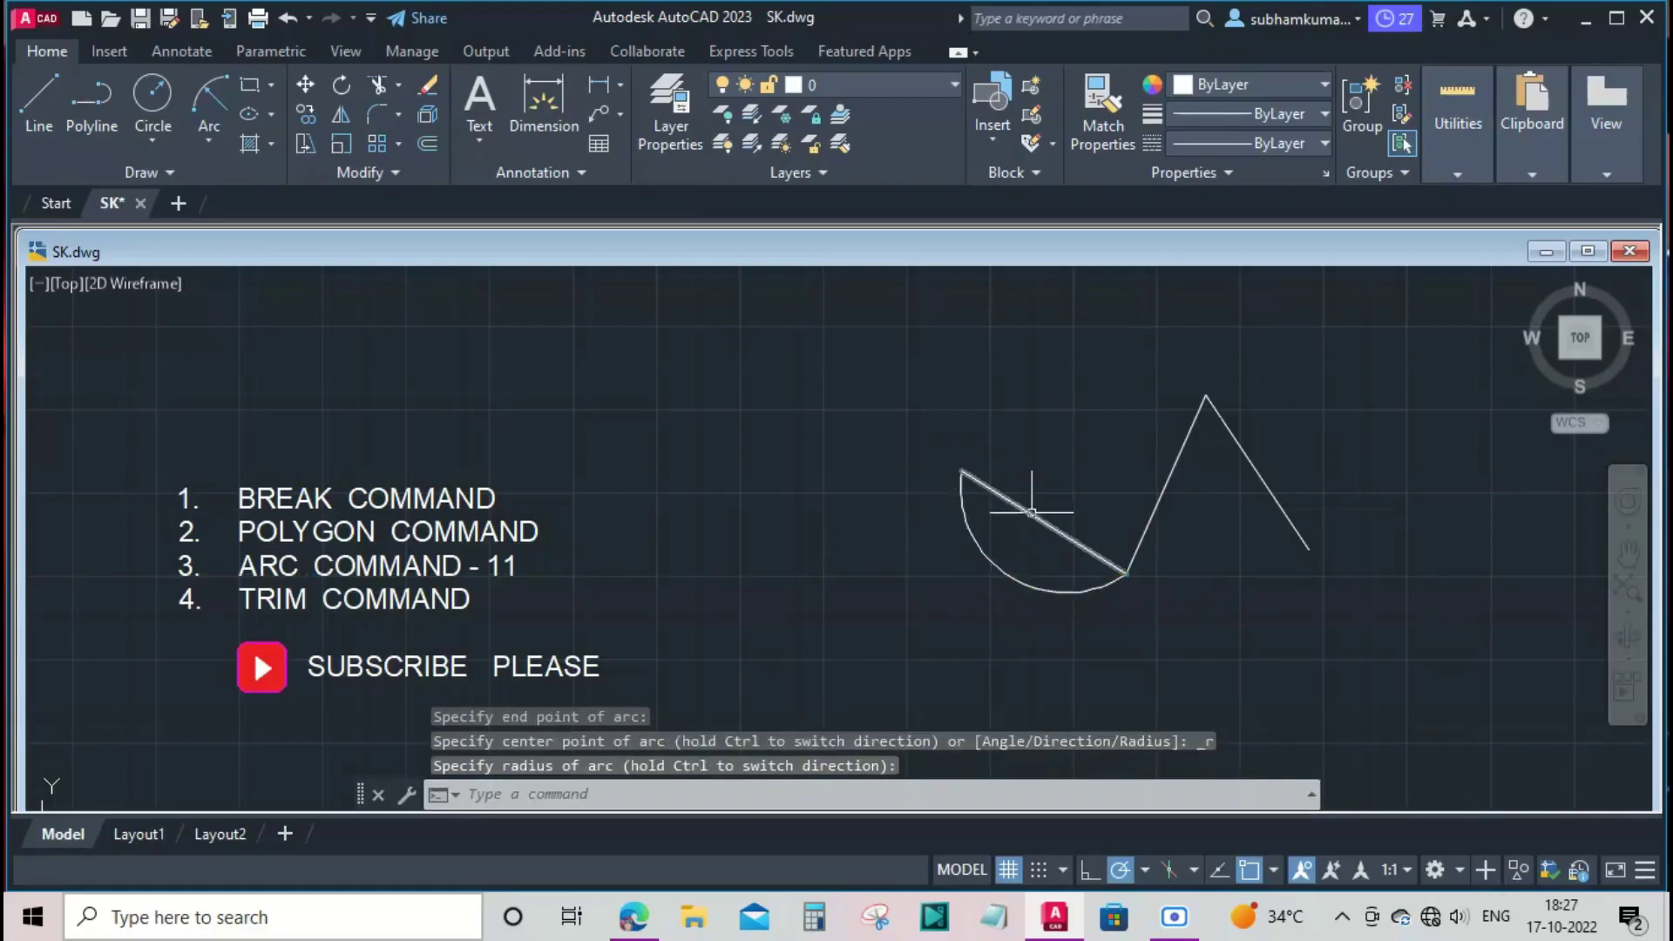
pyautogui.click(1006, 570)
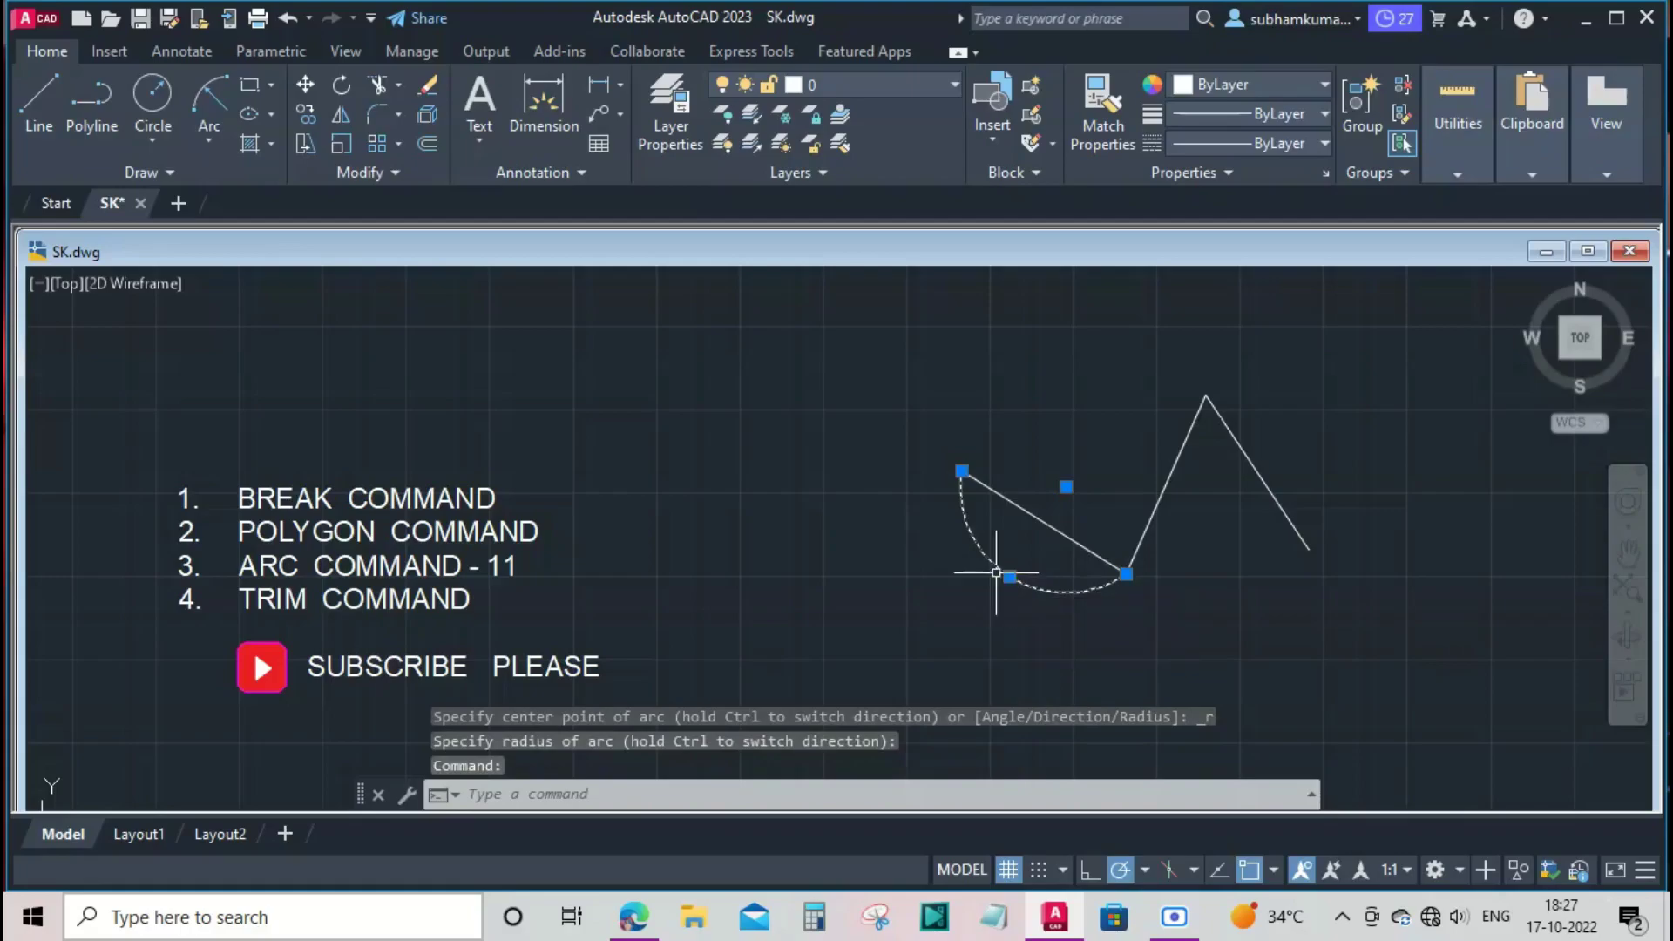
pyautogui.press('Delete')
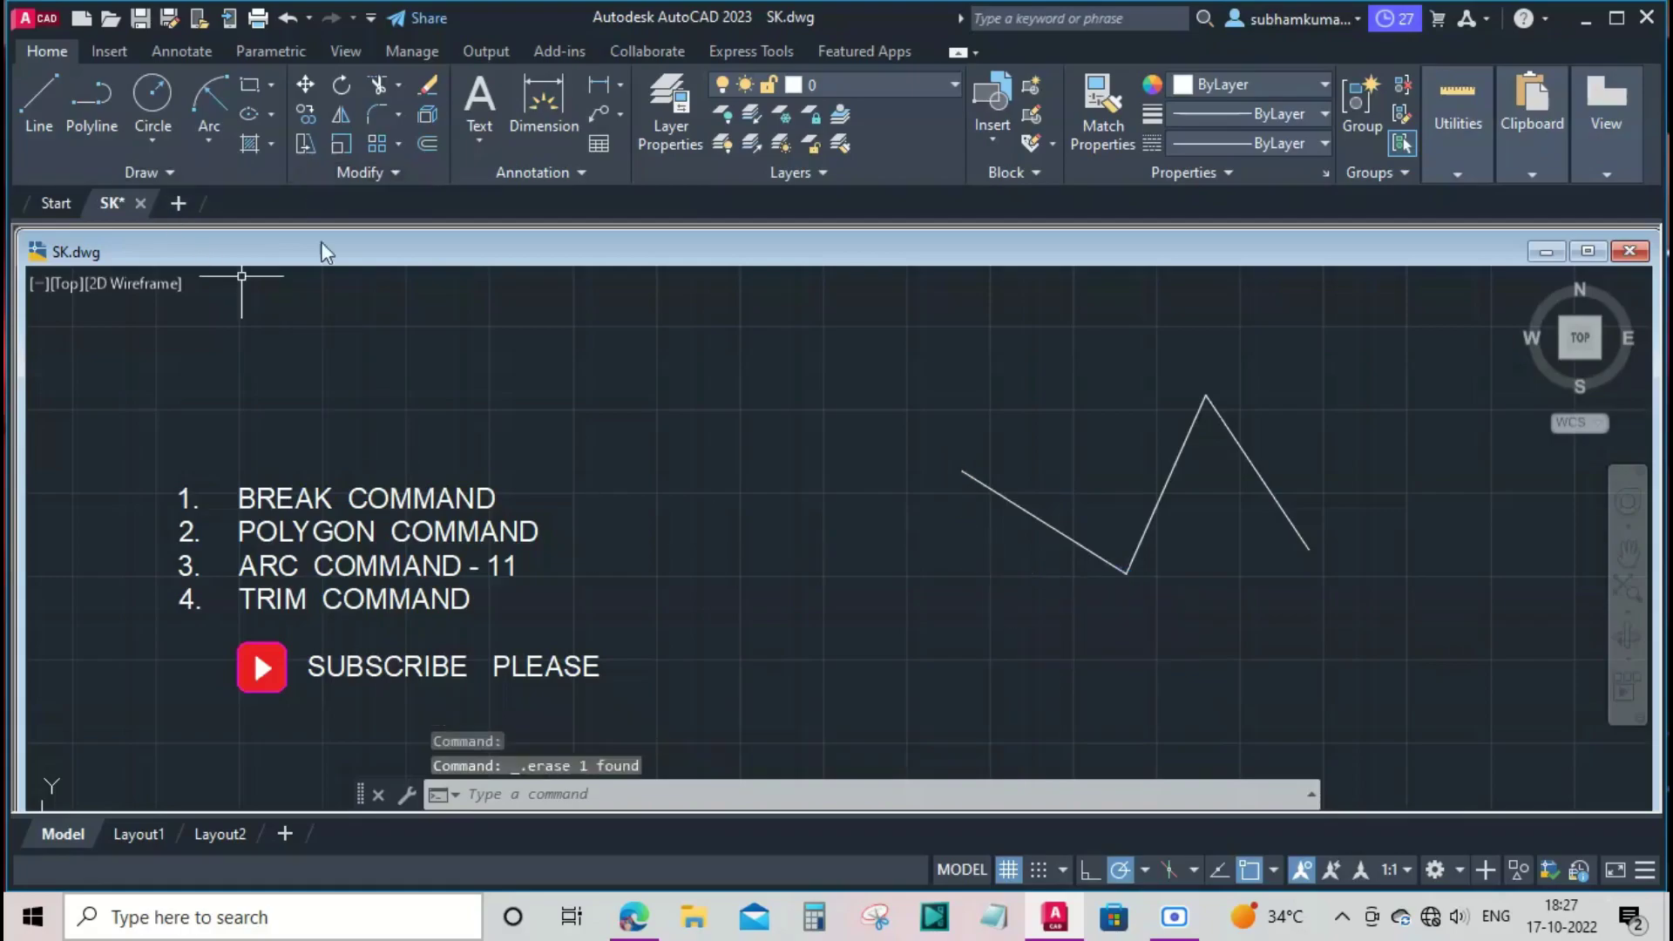
pyautogui.press('Escape')
pyautogui.press('Escape')
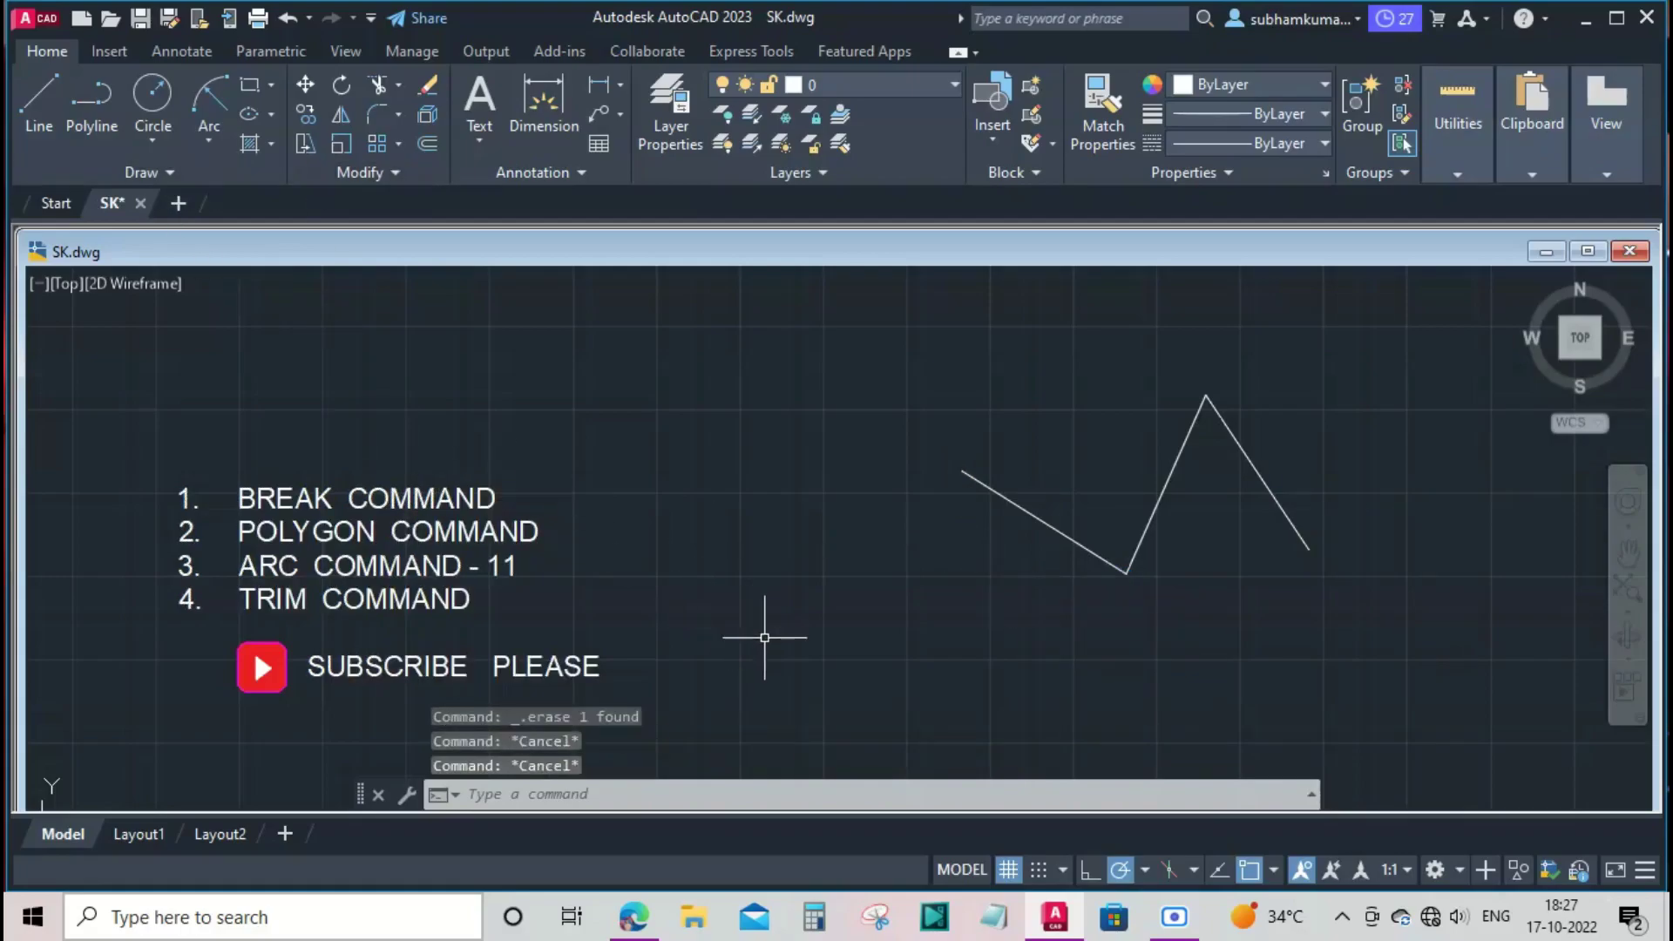
pyautogui.write('ARC')
pyautogui.press('Return')
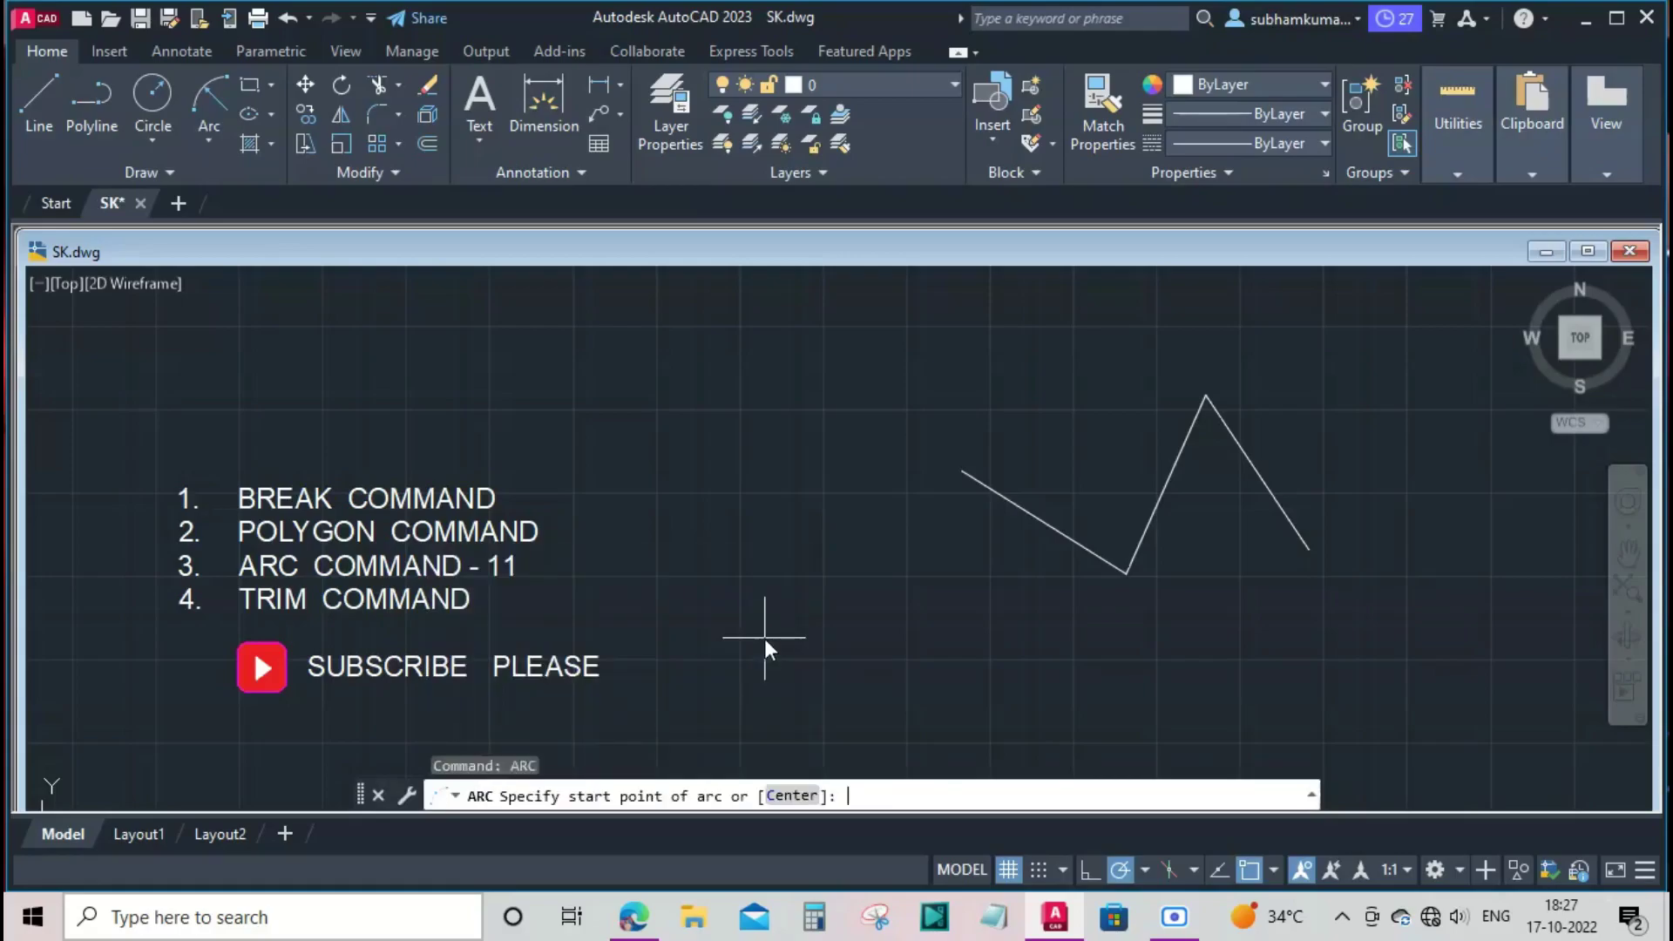
pyautogui.click(962, 472)
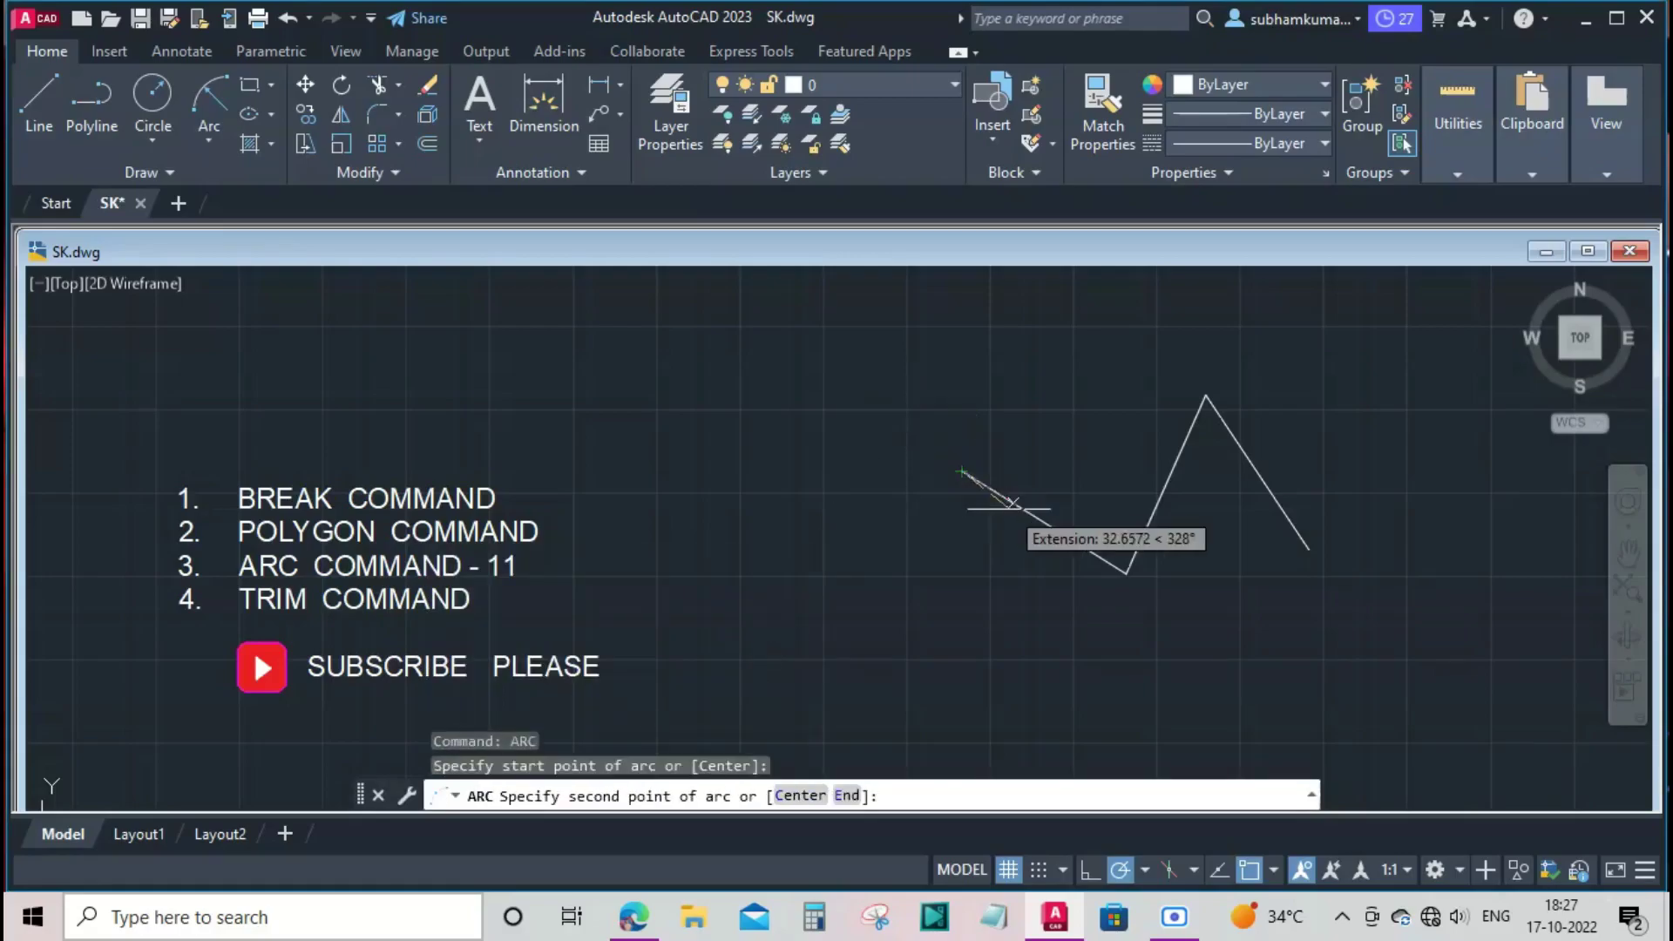
pyautogui.click(1125, 572)
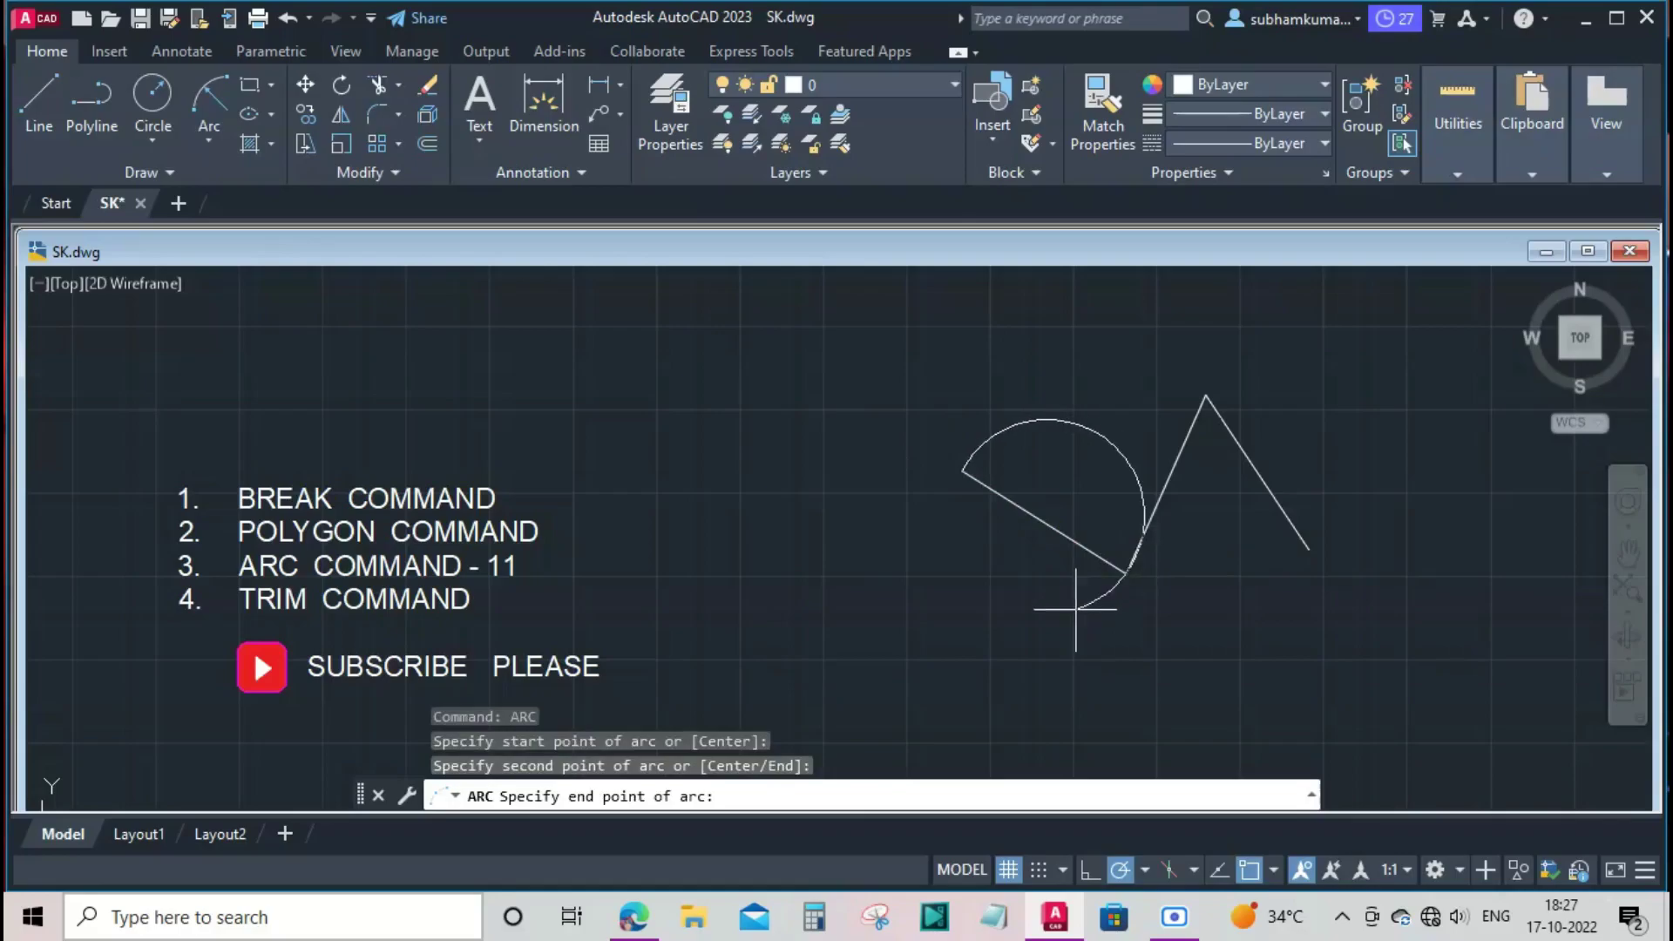
pyautogui.click(1205, 397)
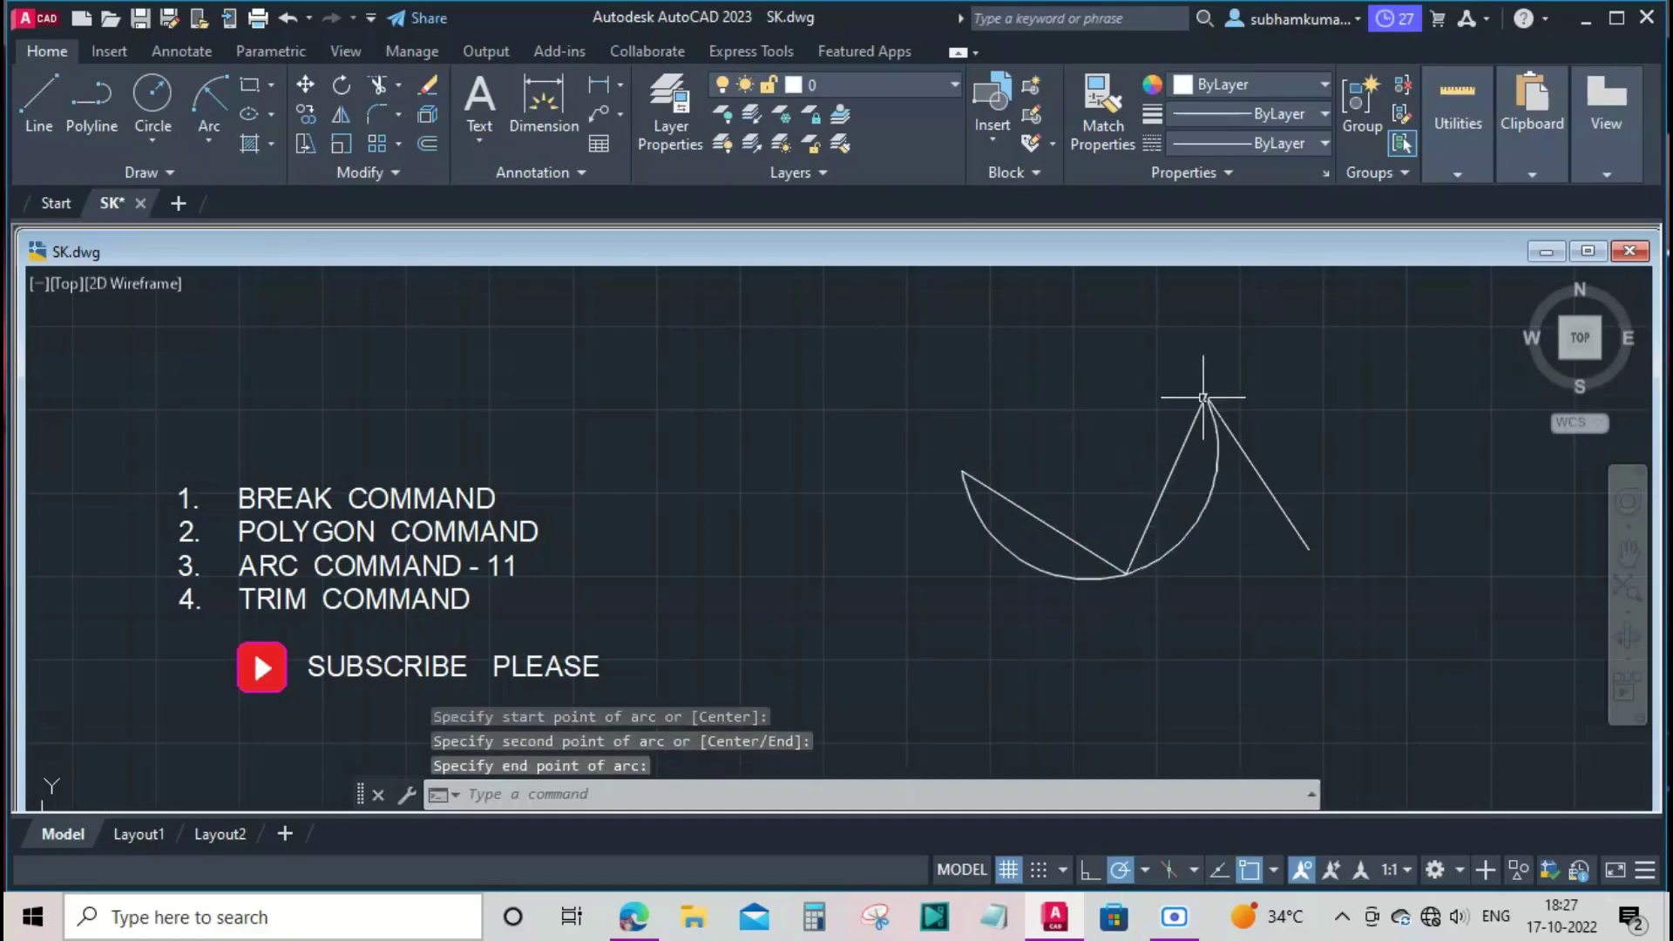
pyautogui.click(1182, 547)
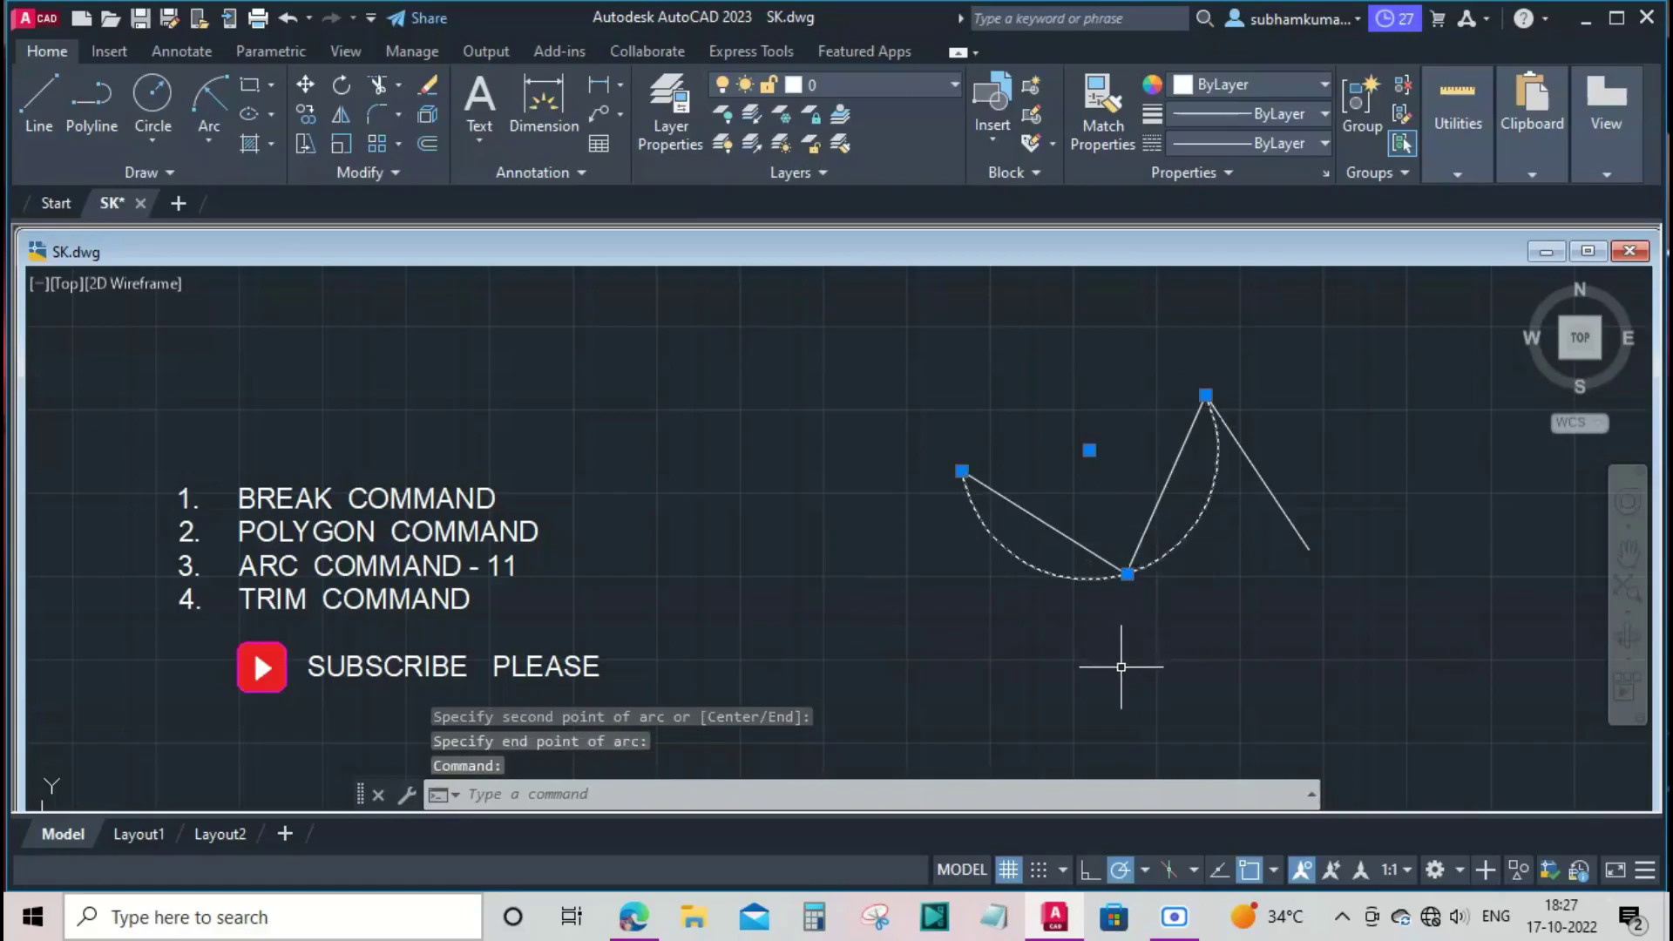
pyautogui.press('Delete')
pyautogui.press('Escape')
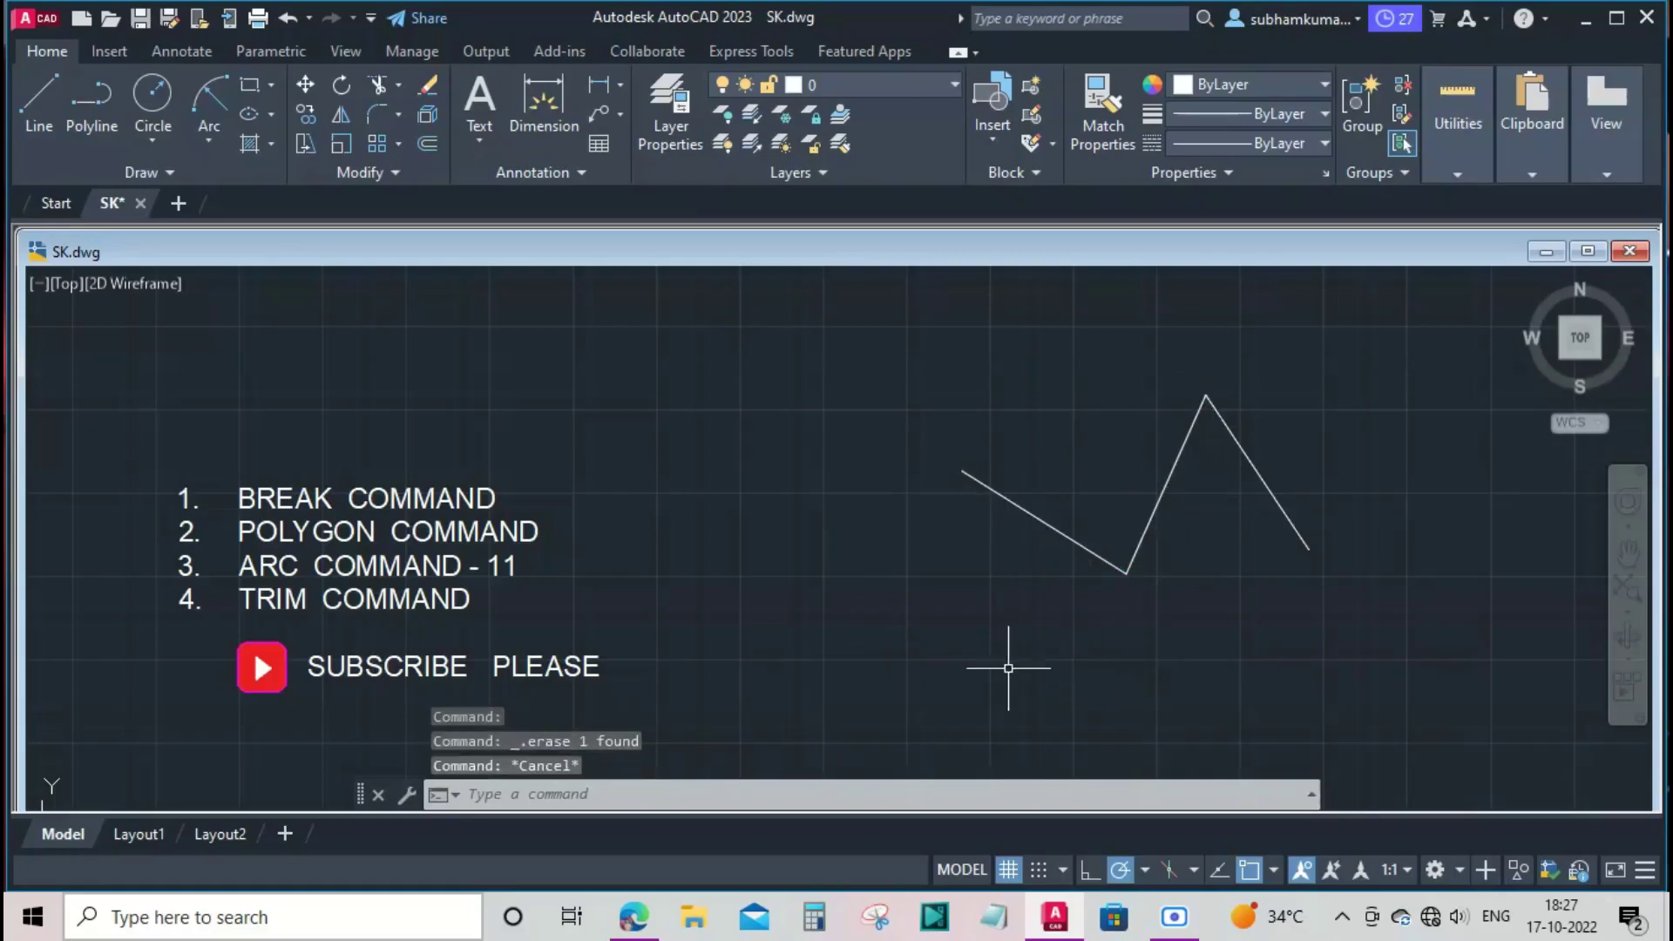
# Draw another arc with AR from the zigzag's left end through its vertex.
pyautogui.write('ARC')
pyautogui.press('Return')
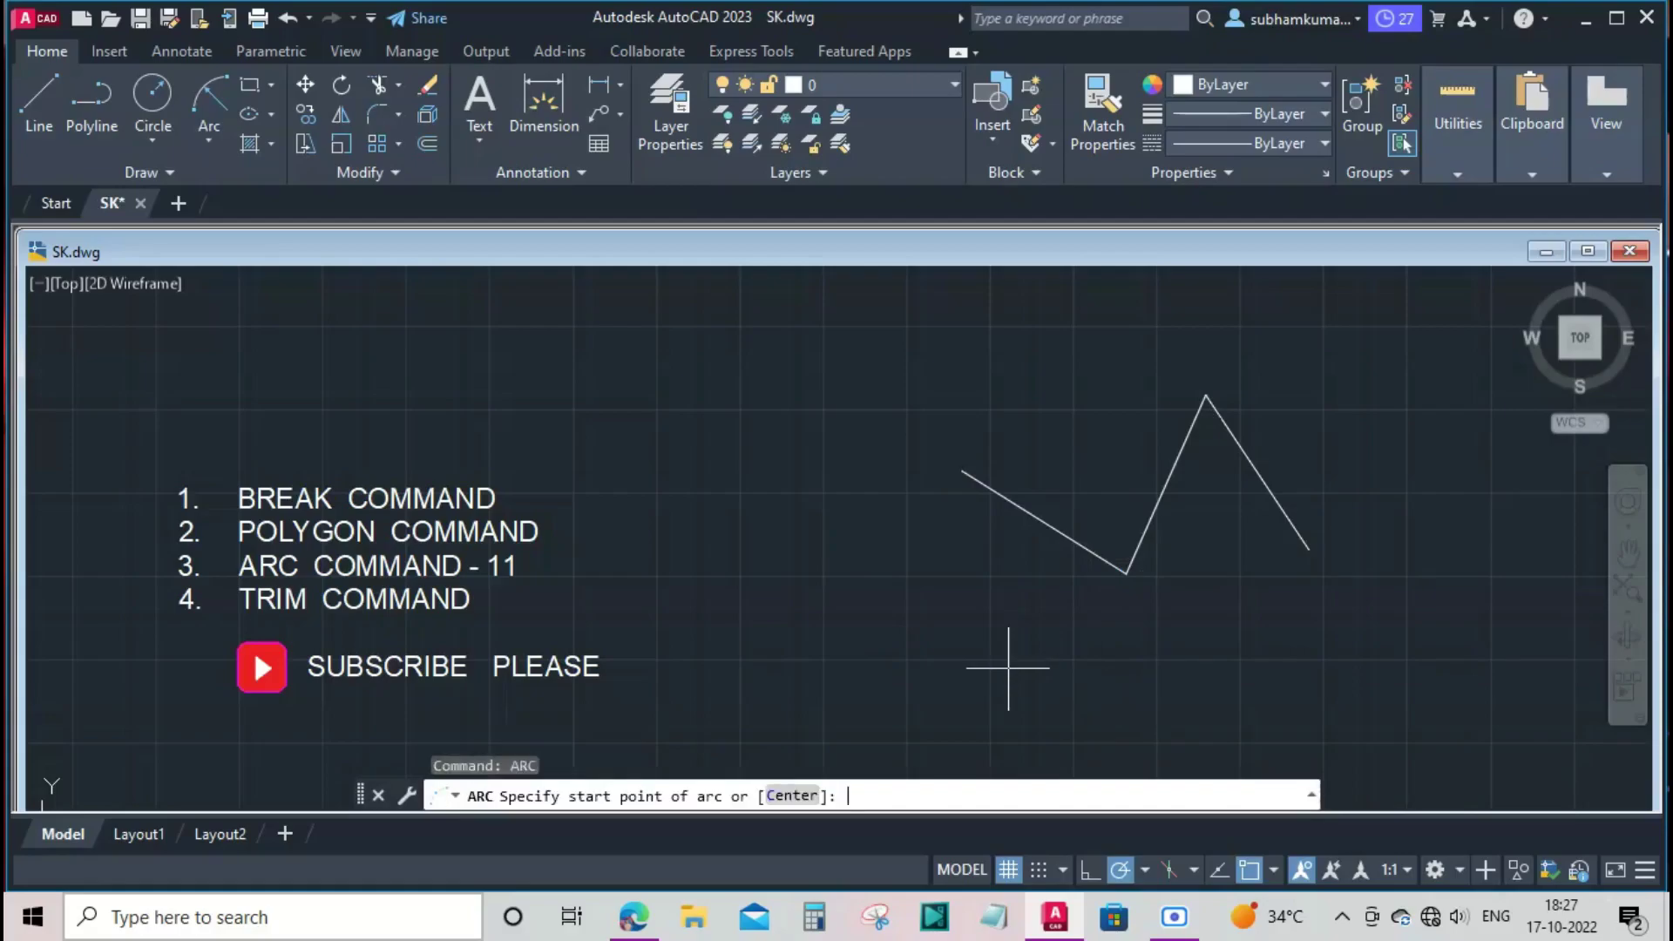
pyautogui.click(962, 472)
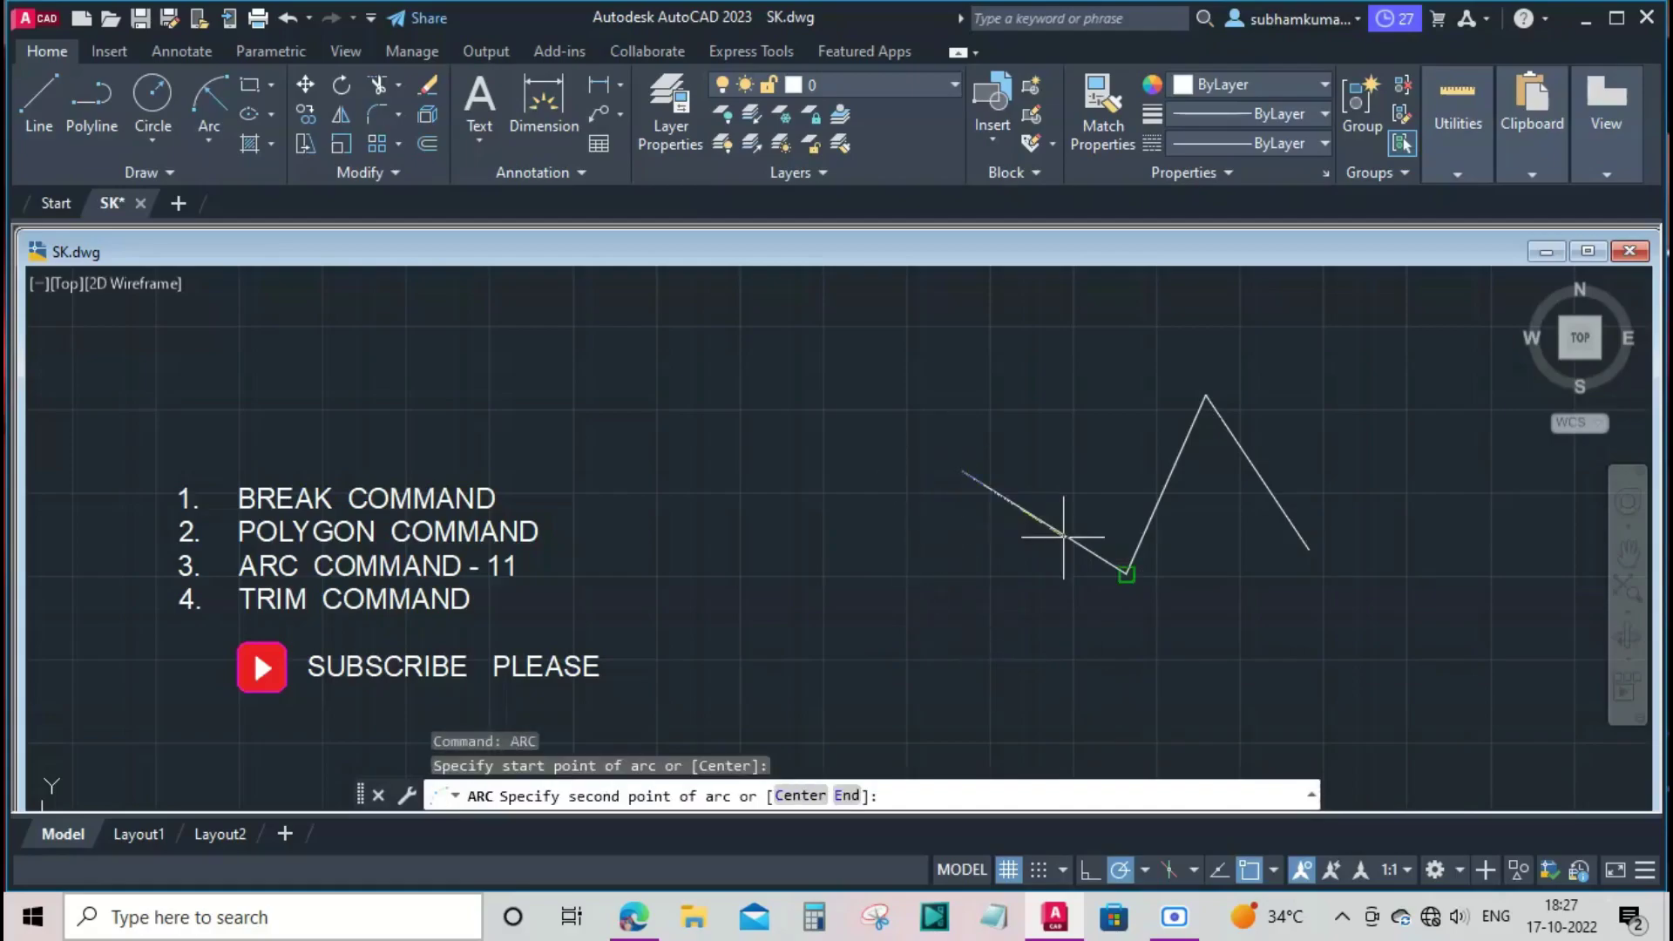
pyautogui.click(1204, 392)
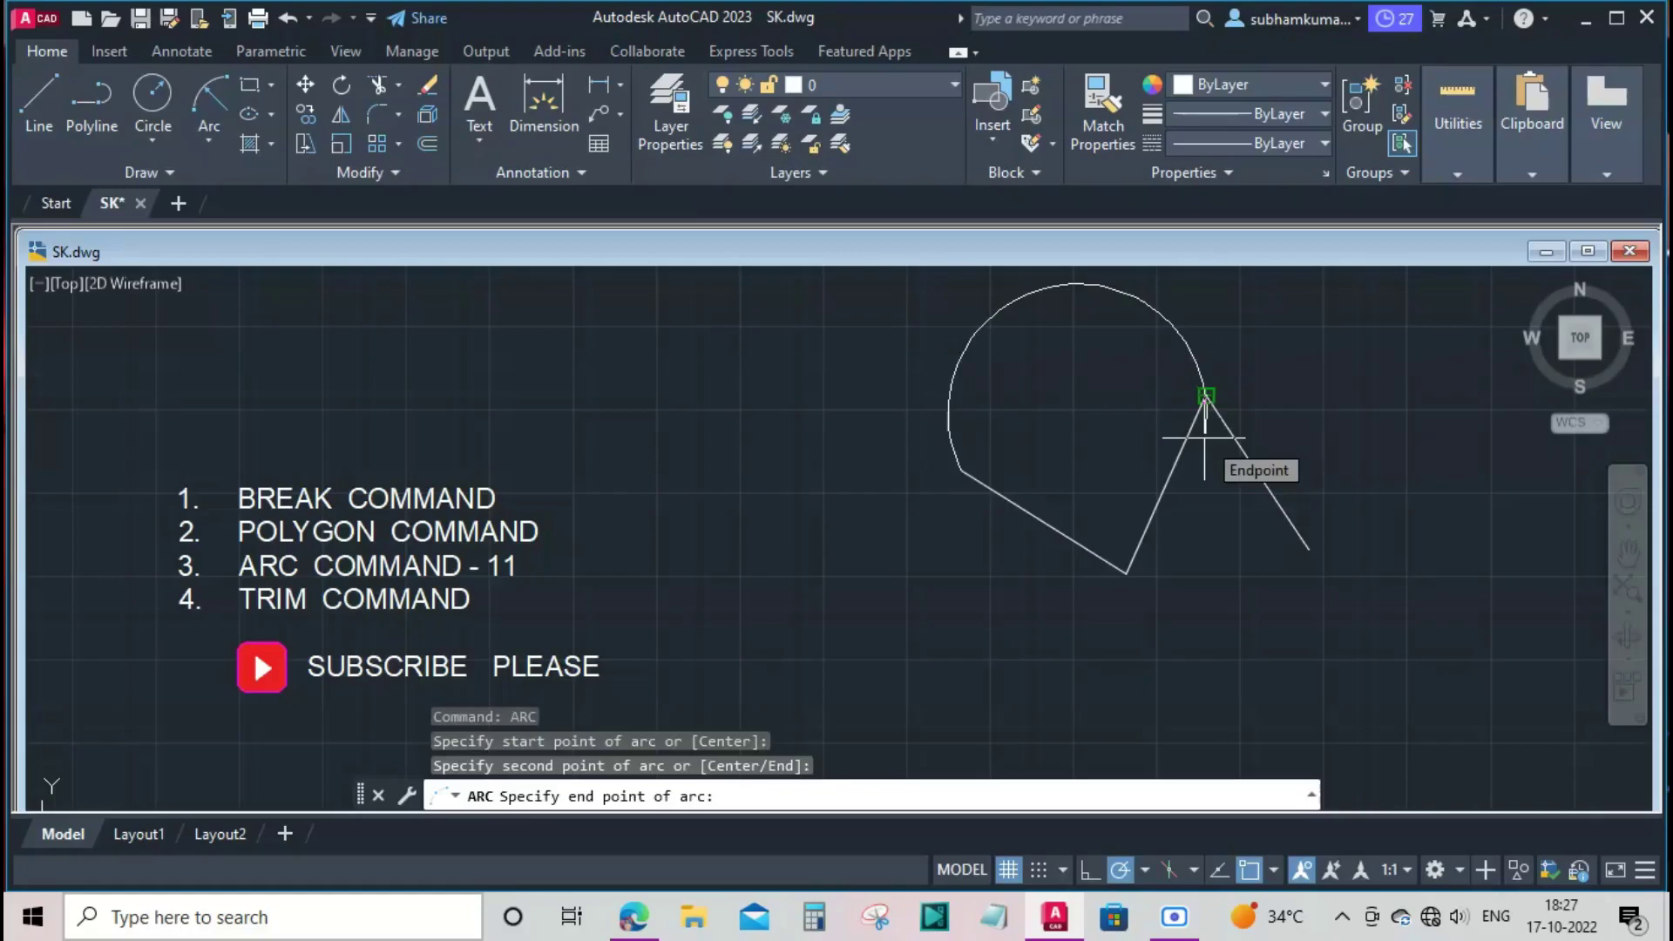
pyautogui.write('100')
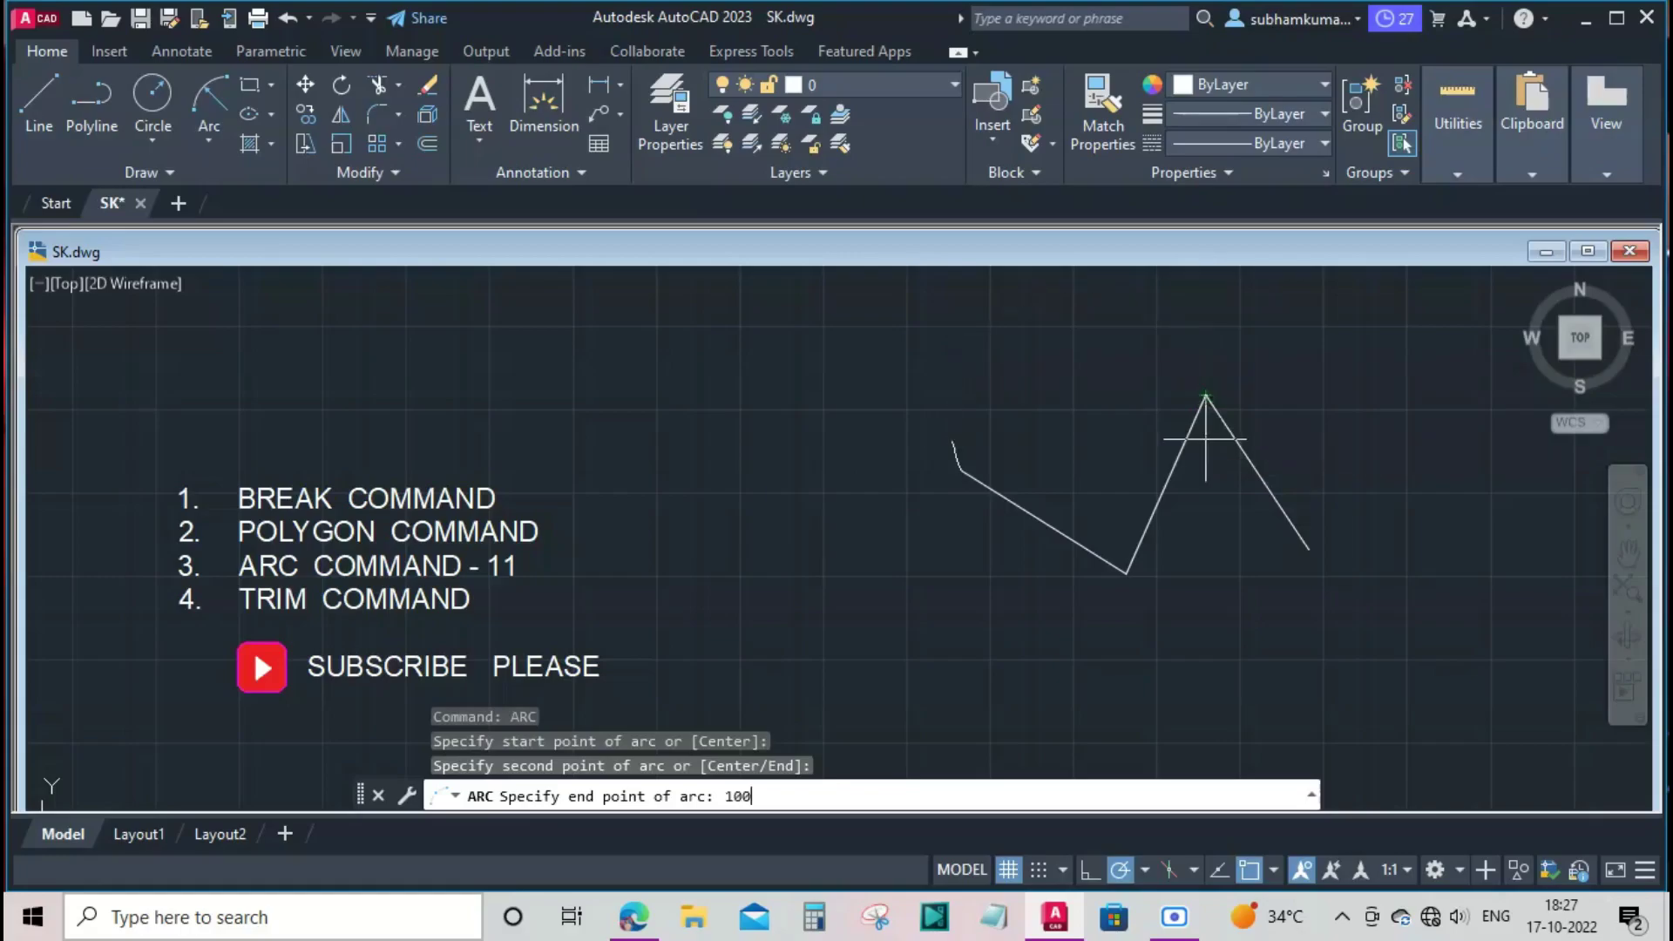
pyautogui.press('Return')
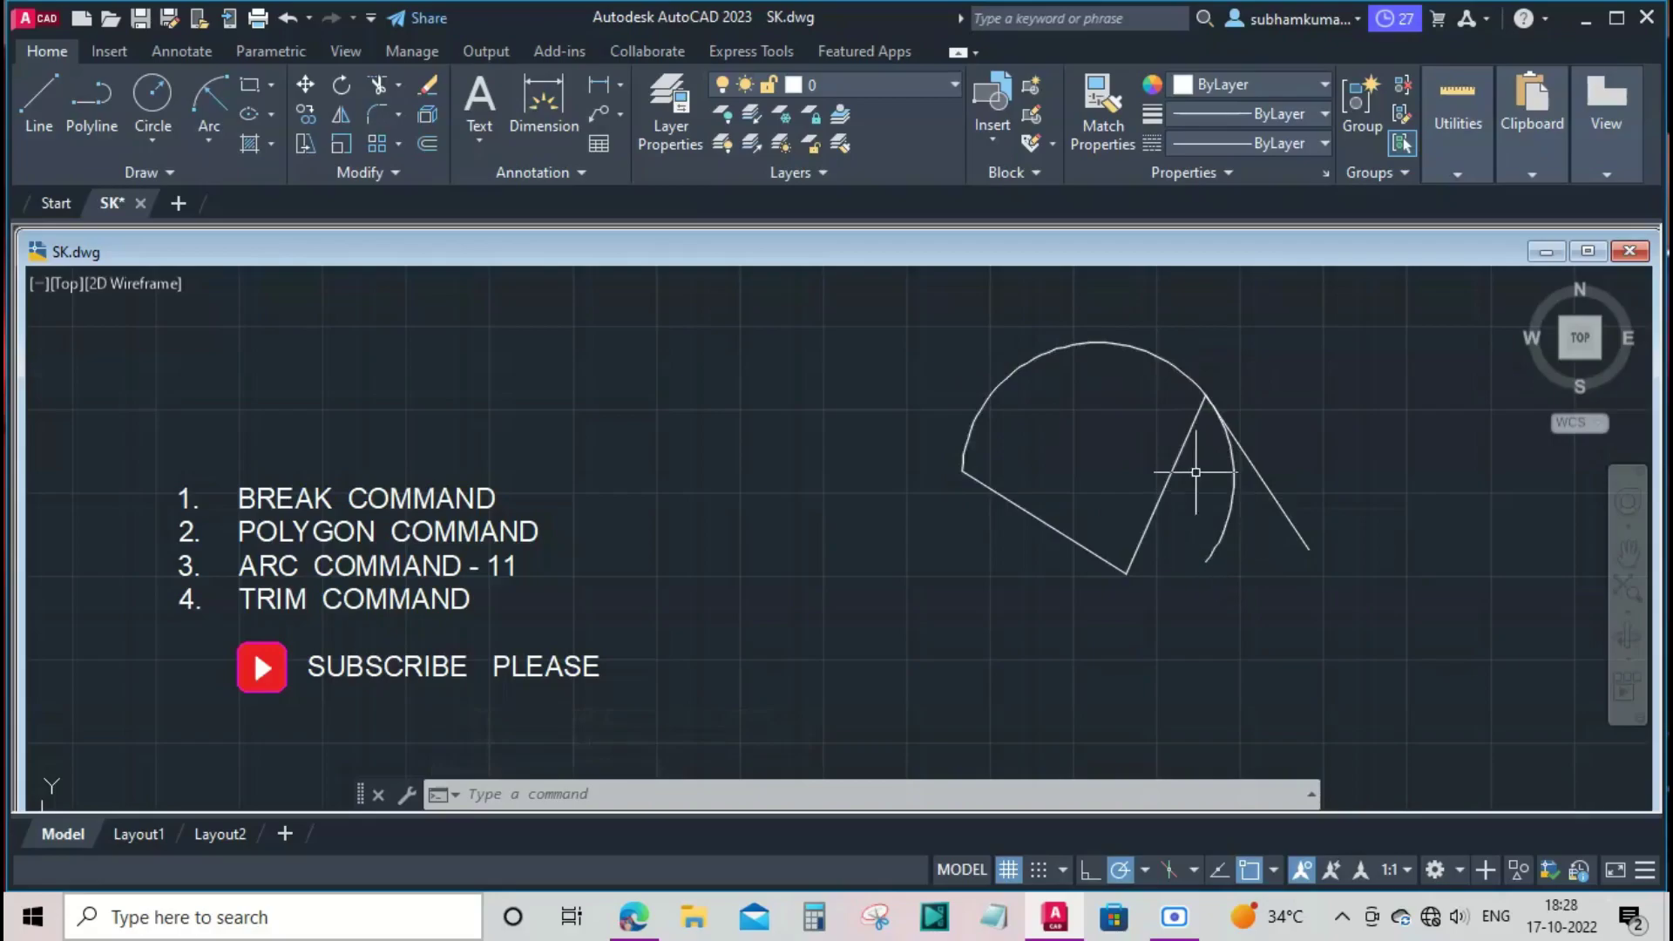
# Erase the arc together with the zigzag lines.
pyautogui.click(1209, 555)
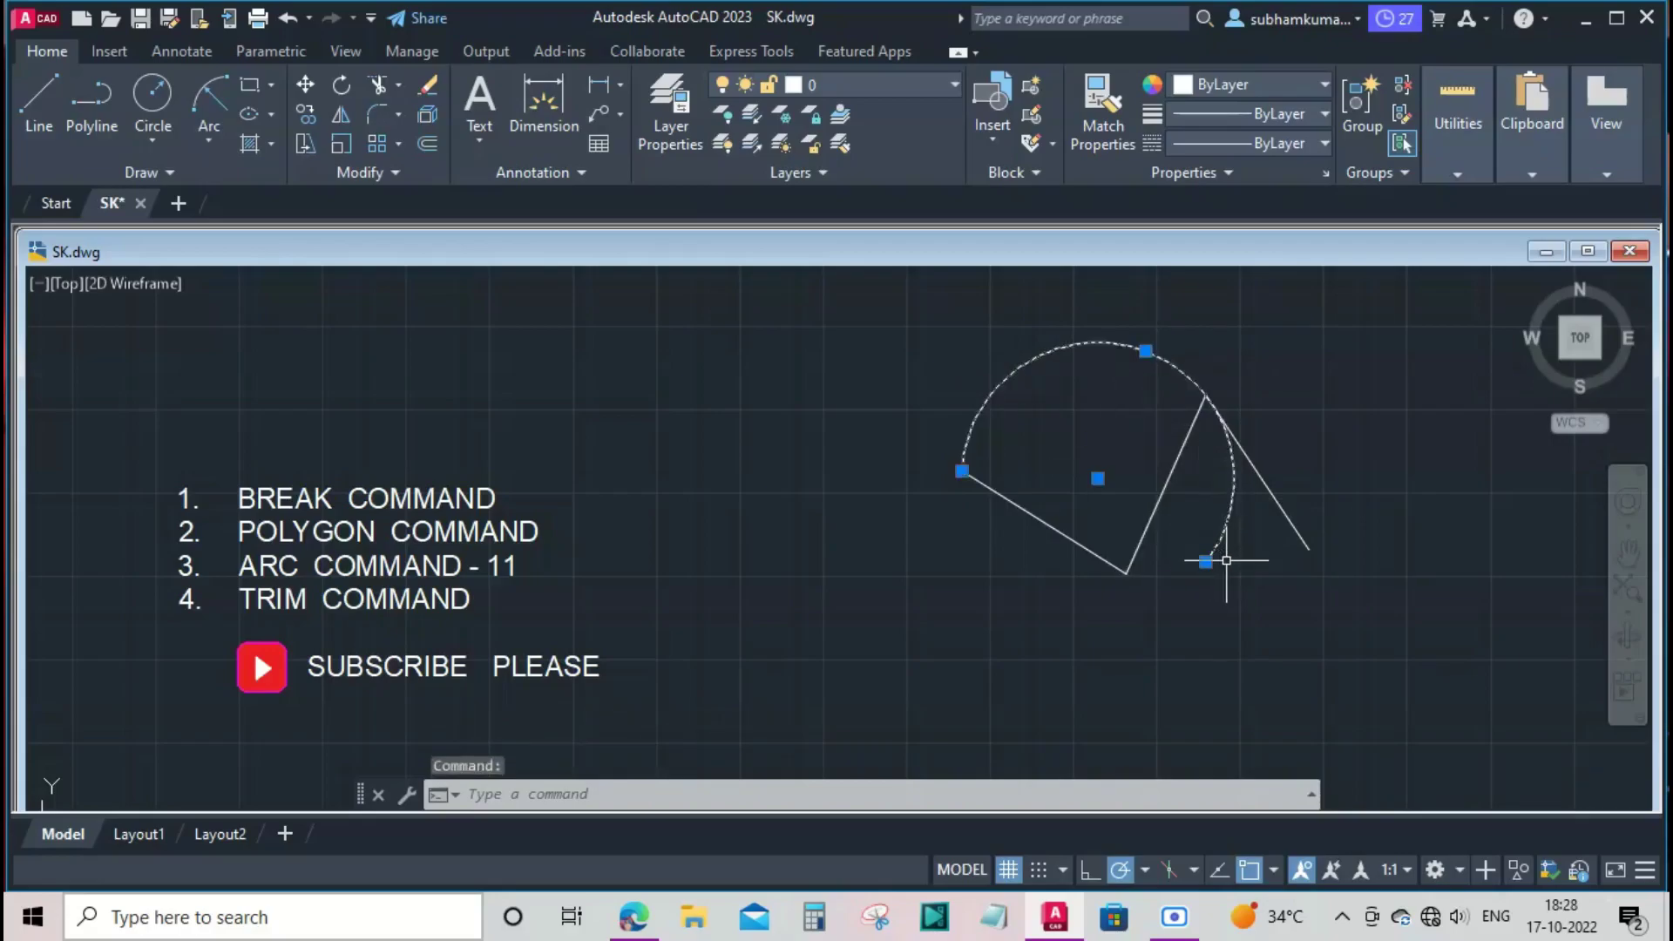
pyautogui.moveTo(1309, 419); pyautogui.dragTo(1329, 575)
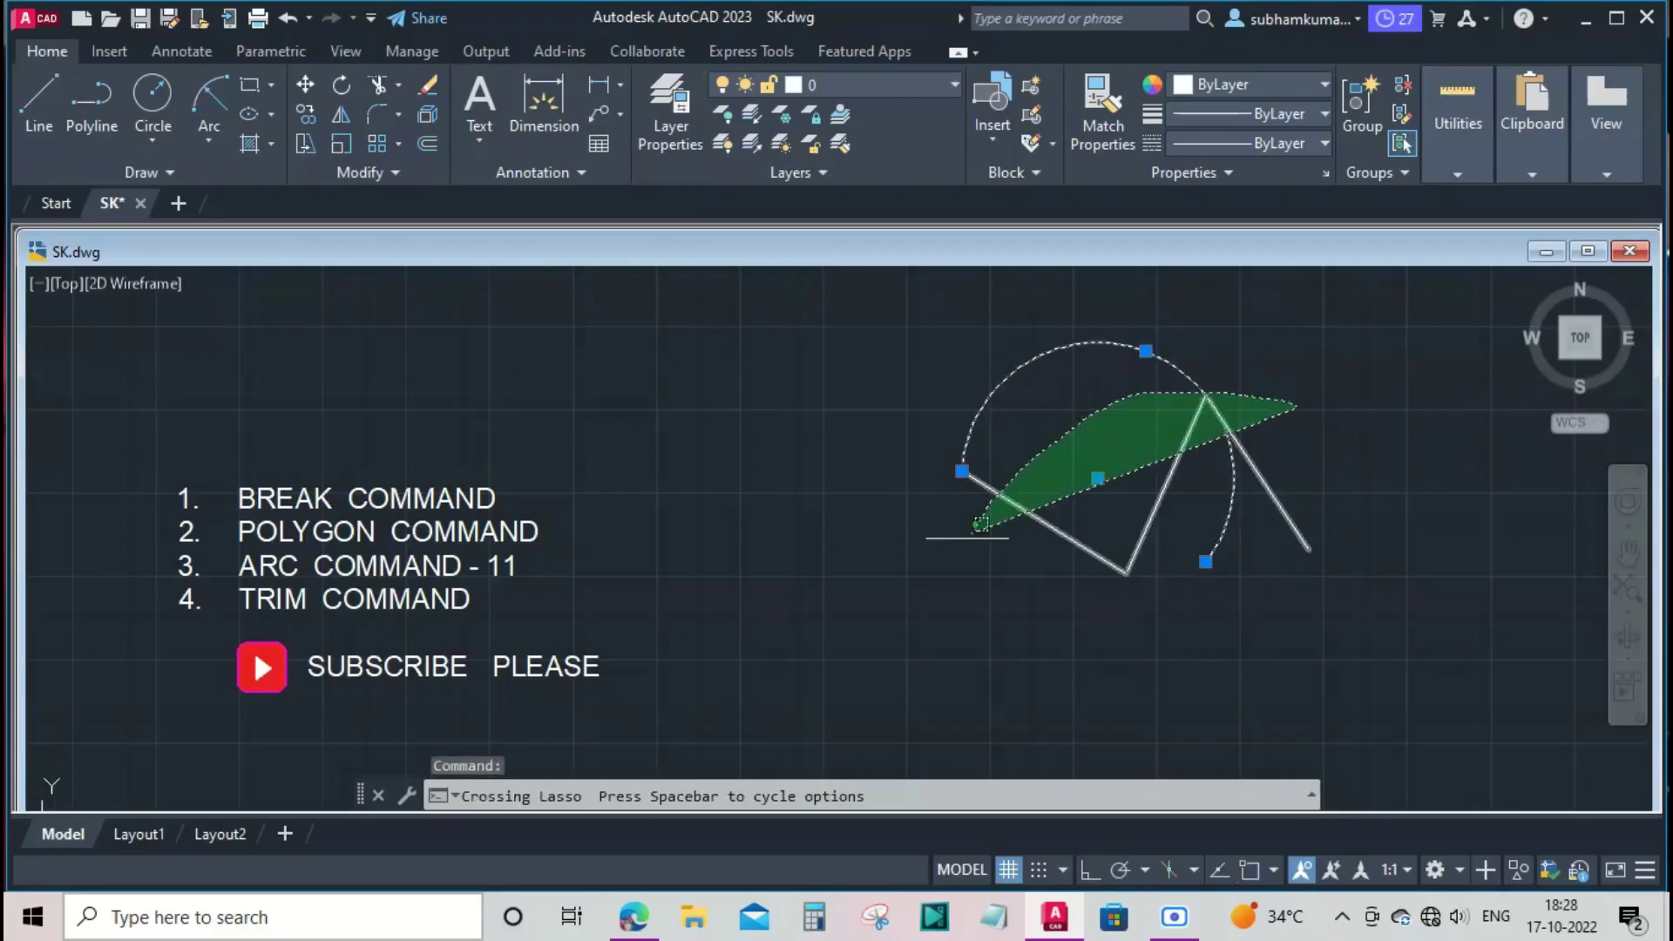
pyautogui.press('Delete')
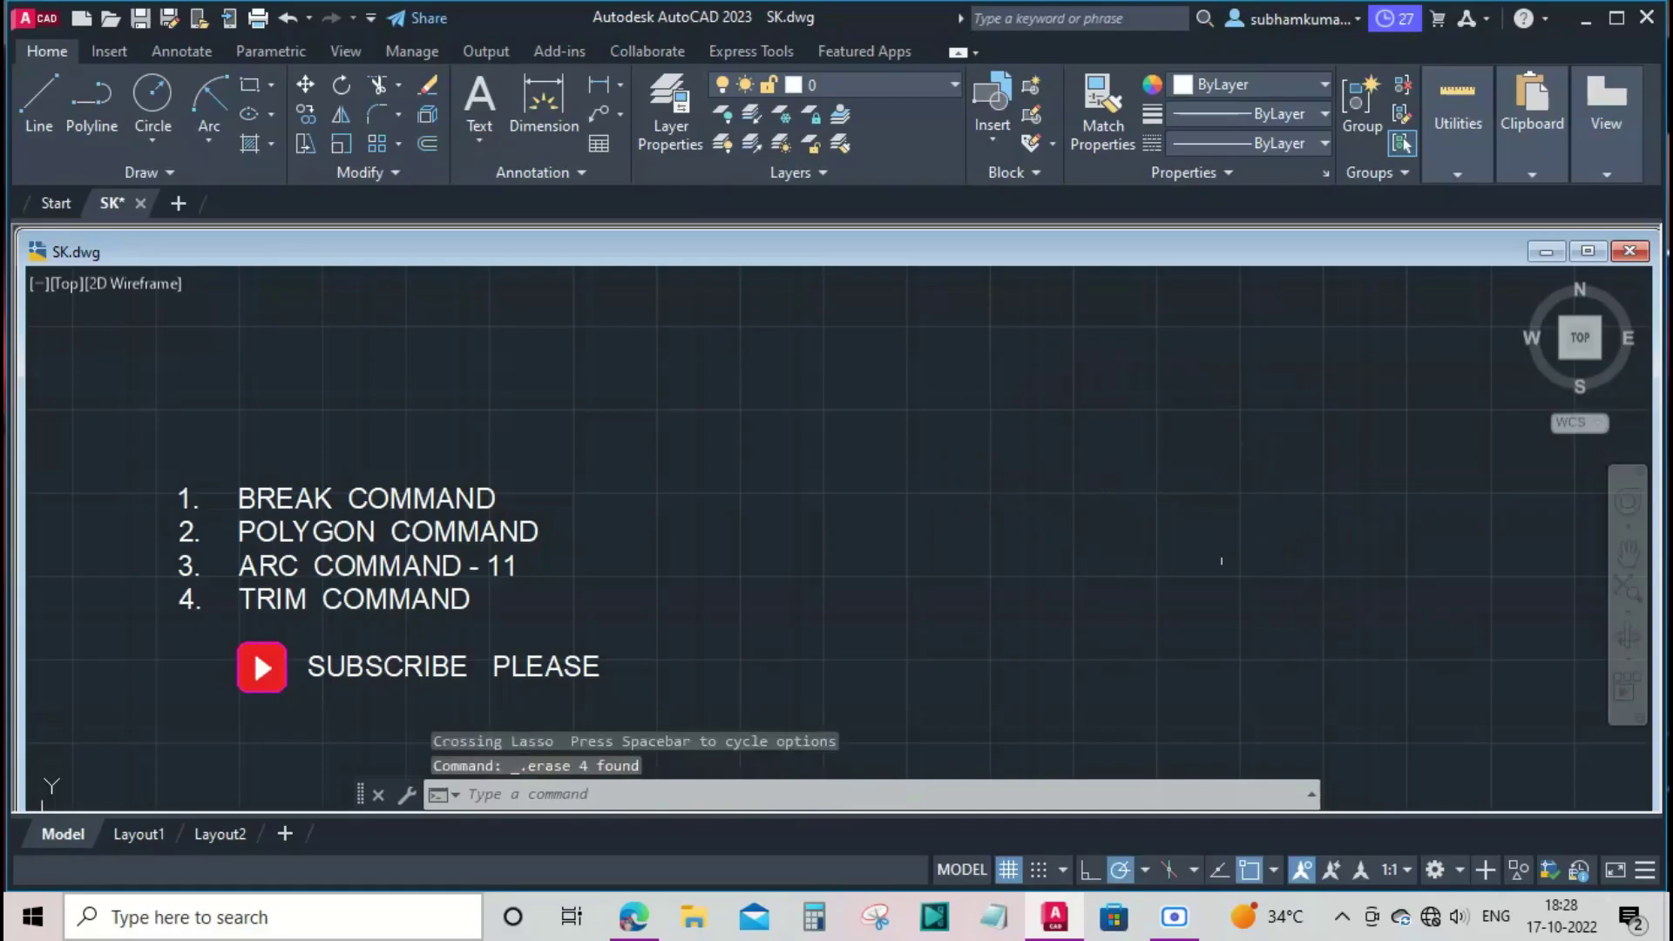
pyautogui.click(205, 143)
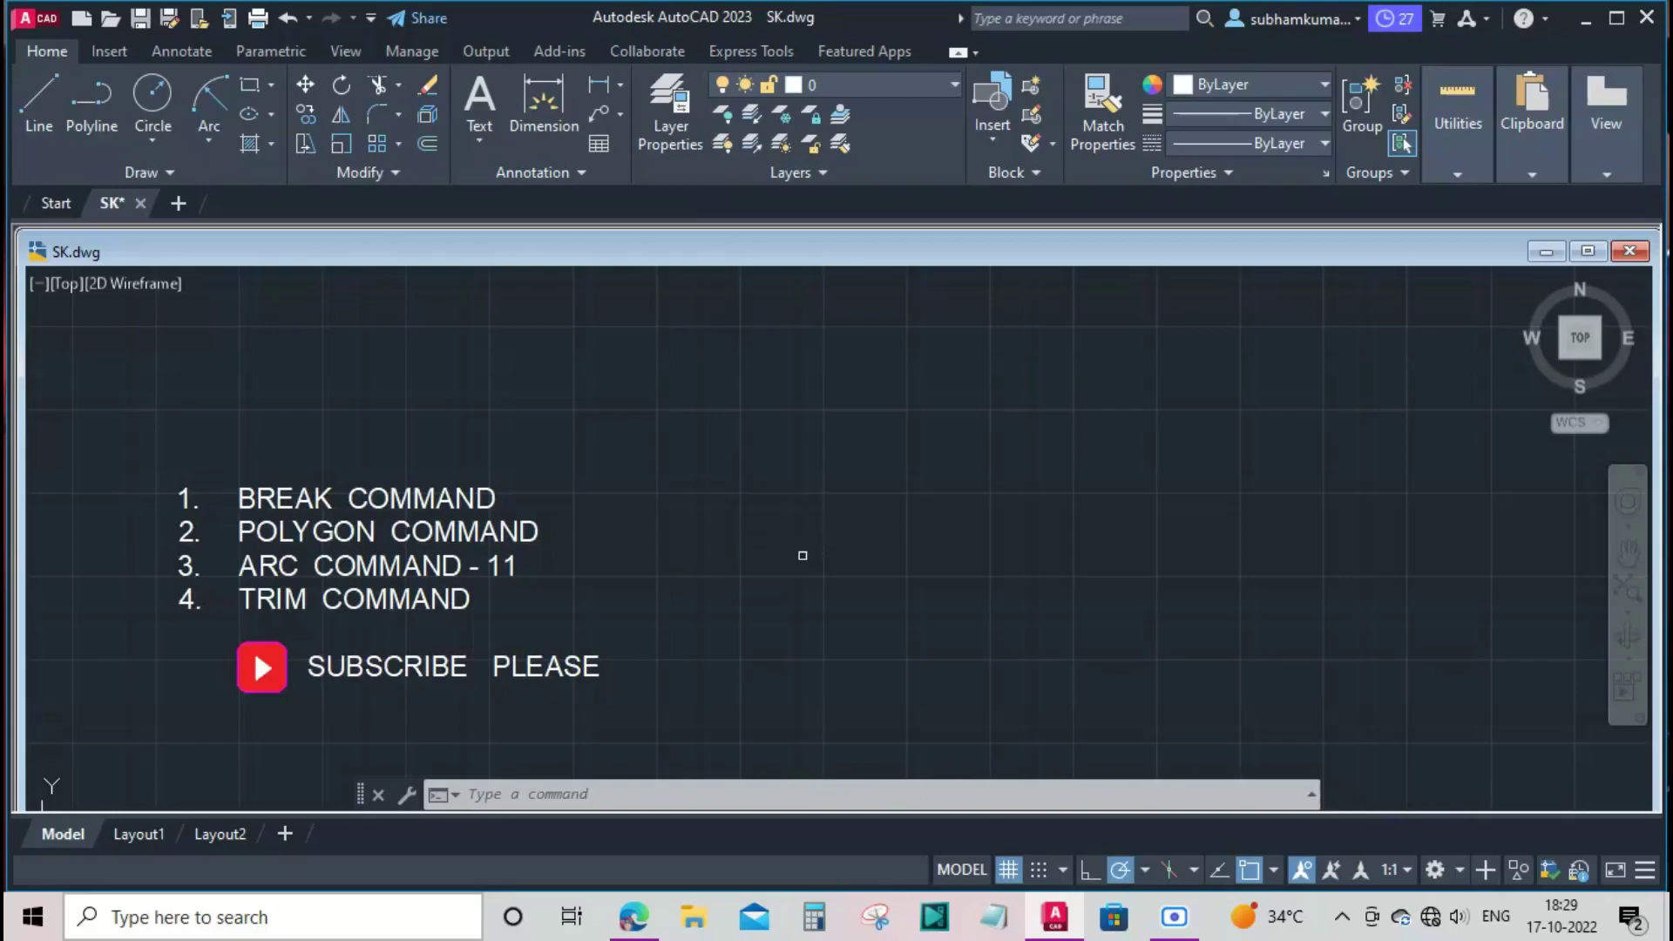
# Draw the first circle to the right of the command list.
pyautogui.write('c')
pyautogui.press('space')
pyautogui.click(829, 521)
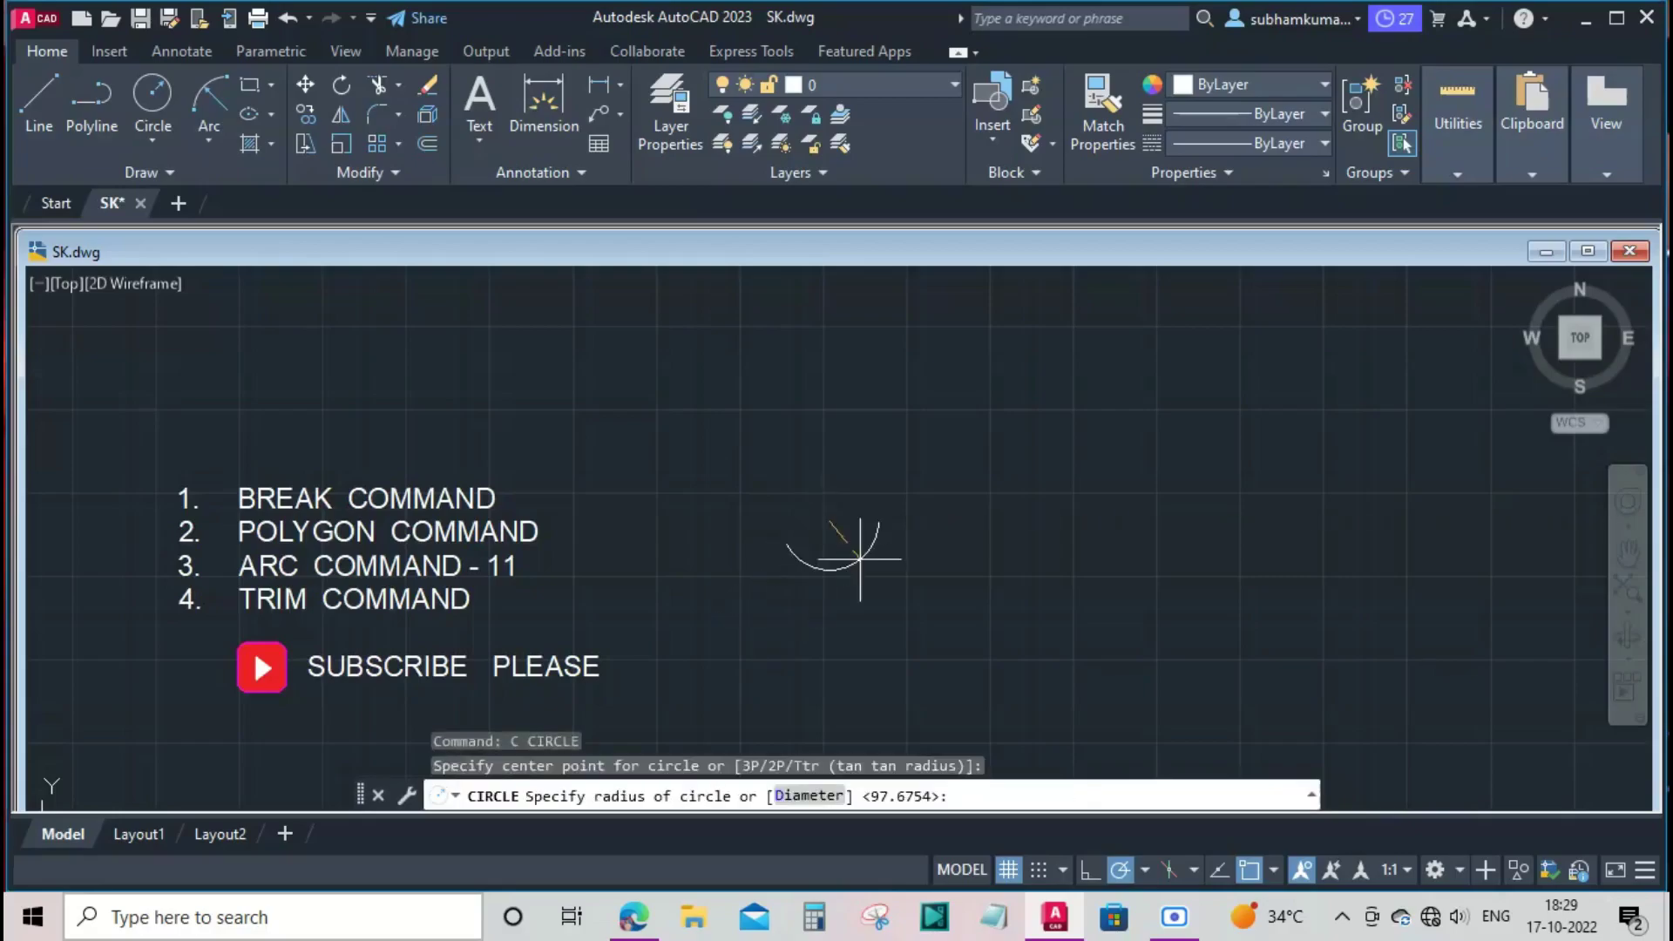
pyautogui.click(965, 636)
pyautogui.press('Escape')
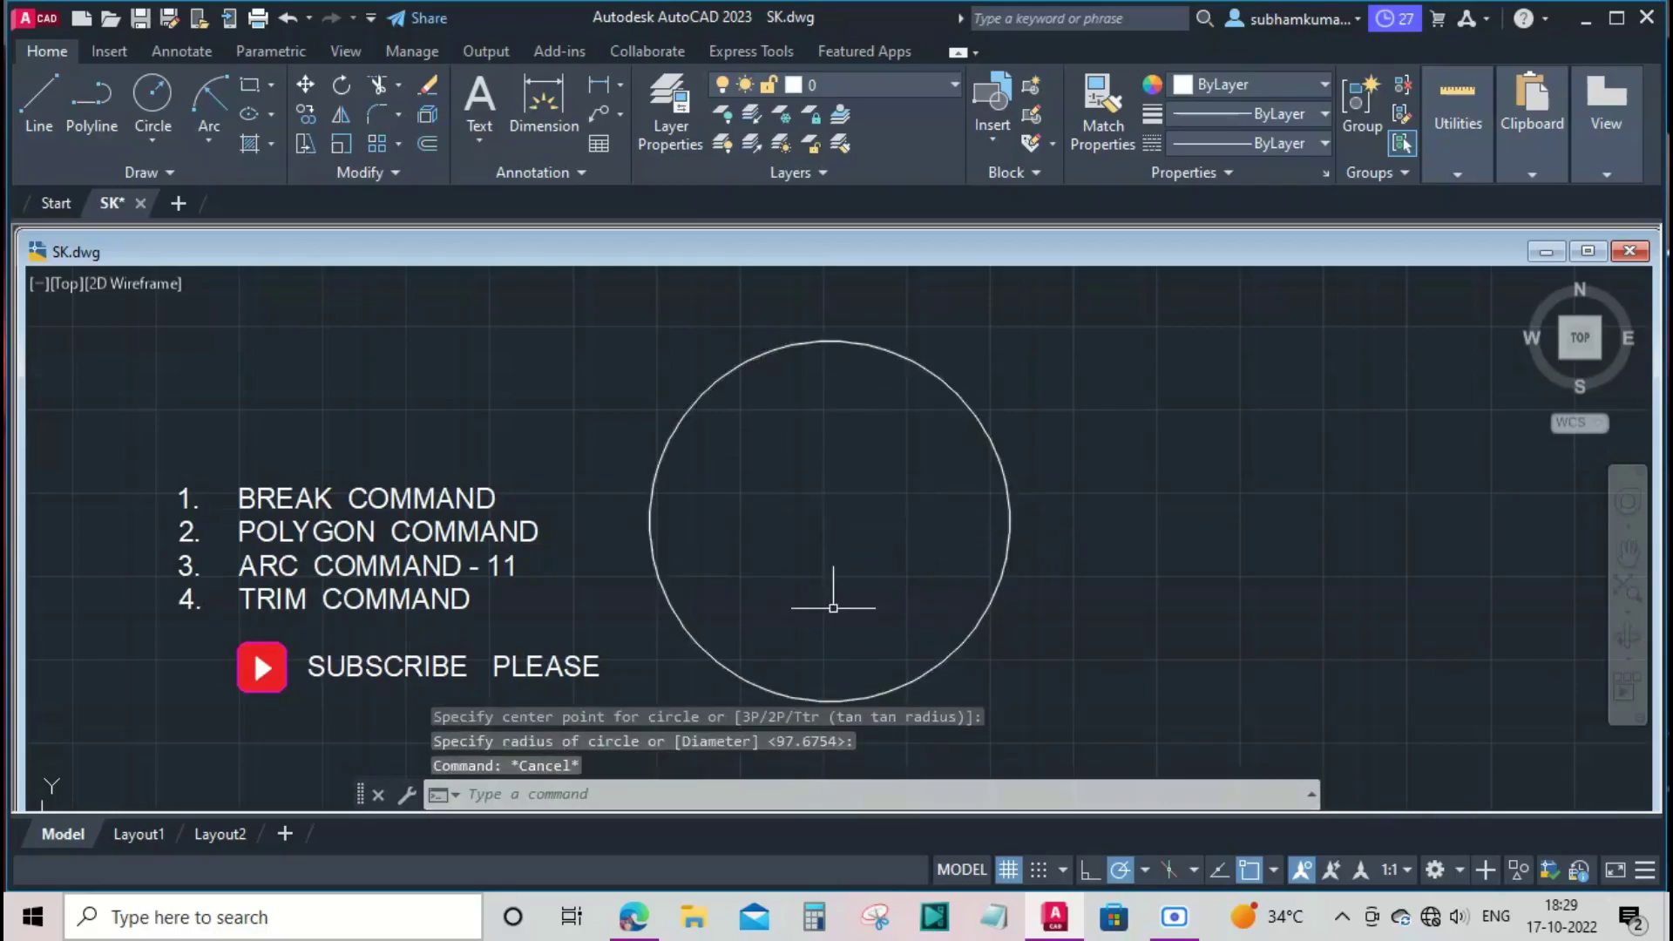
# Draw a second circle up-right of the first, overlapping it.
pyautogui.write('c')
pyautogui.press('space')
pyautogui.click(1078, 424)
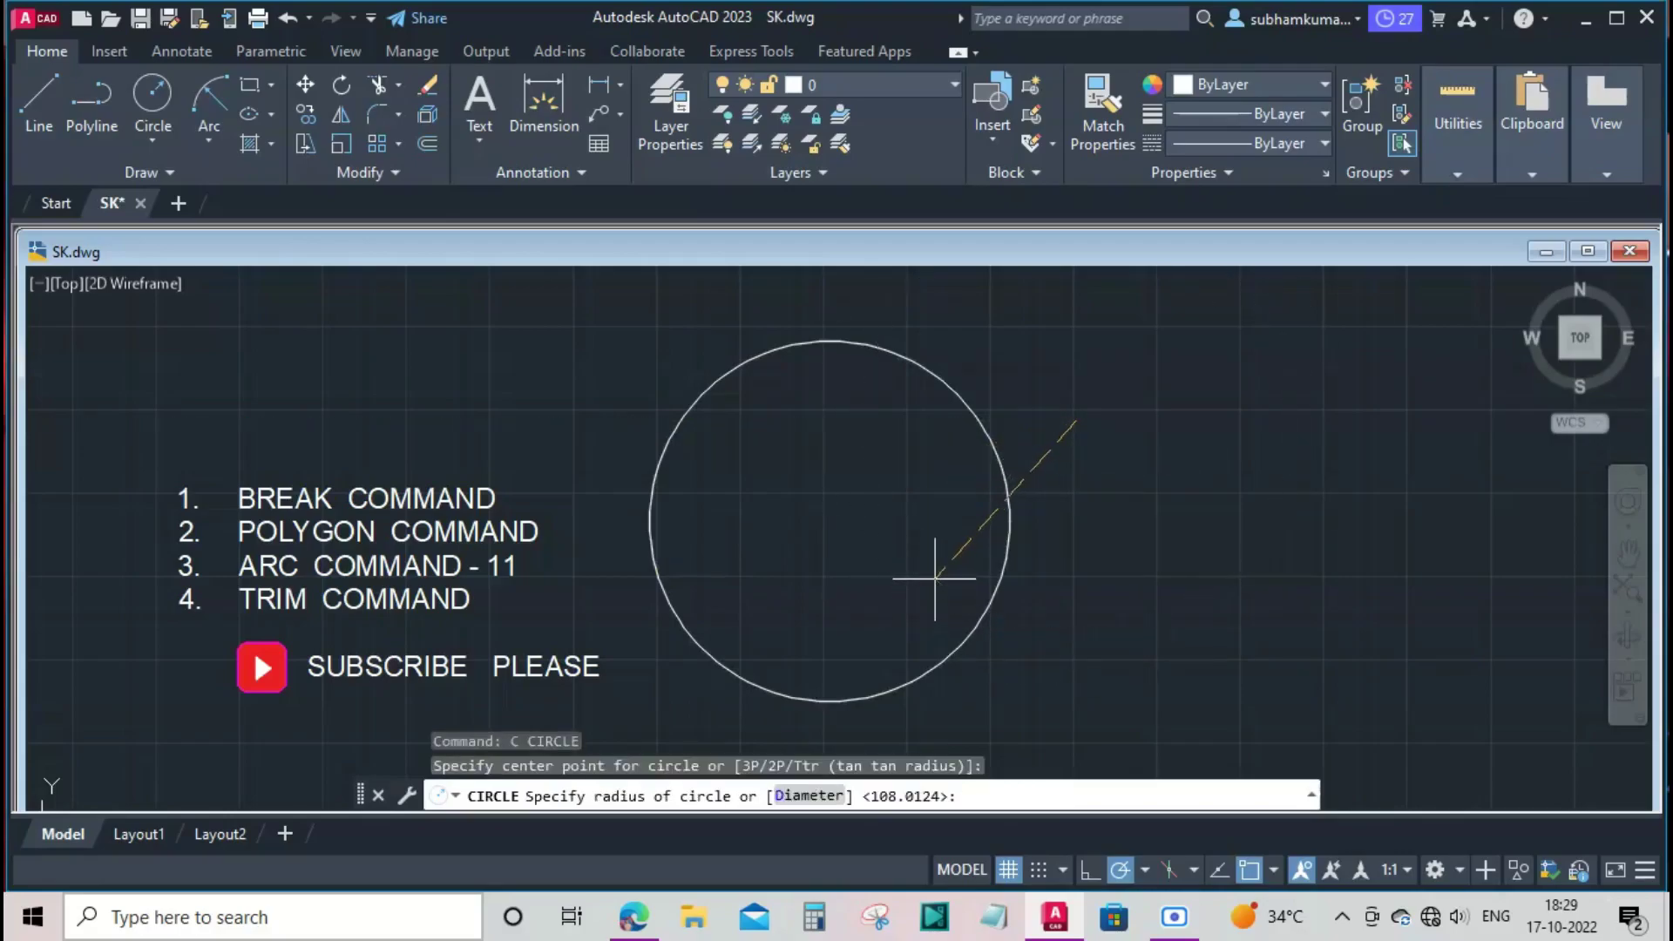
pyautogui.click(933, 579)
pyautogui.press('Escape')
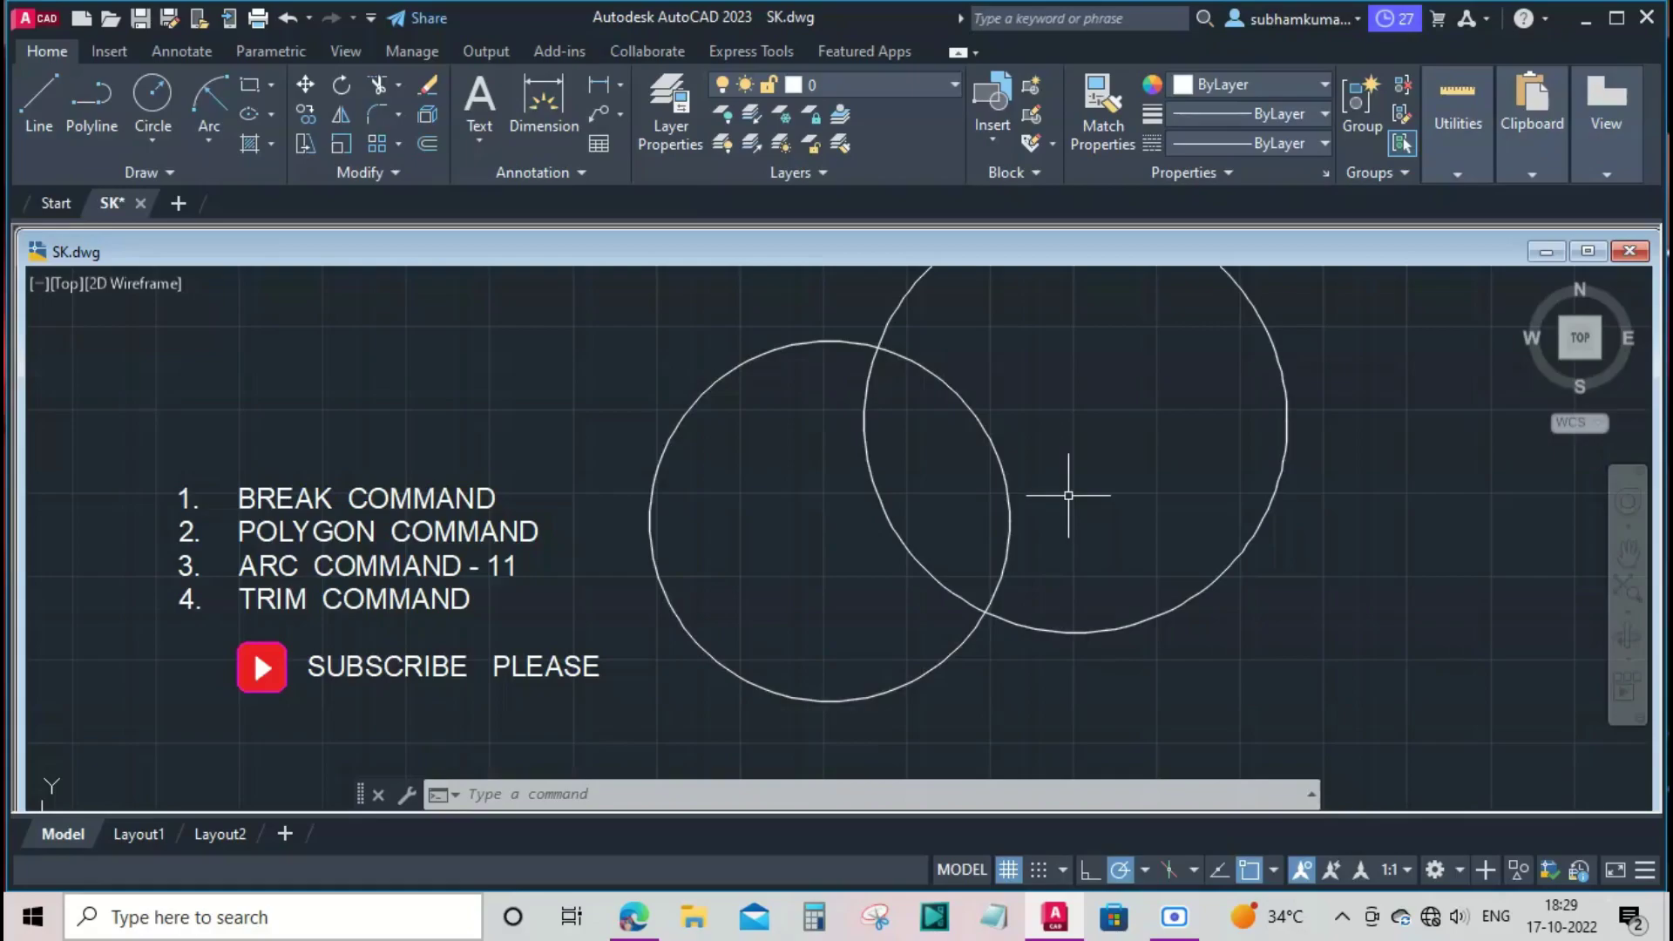
pyautogui.write('TR')
pyautogui.press('Return')
# Trim away each circle's arc lying inside the other circle.
pyautogui.click(1069, 495)
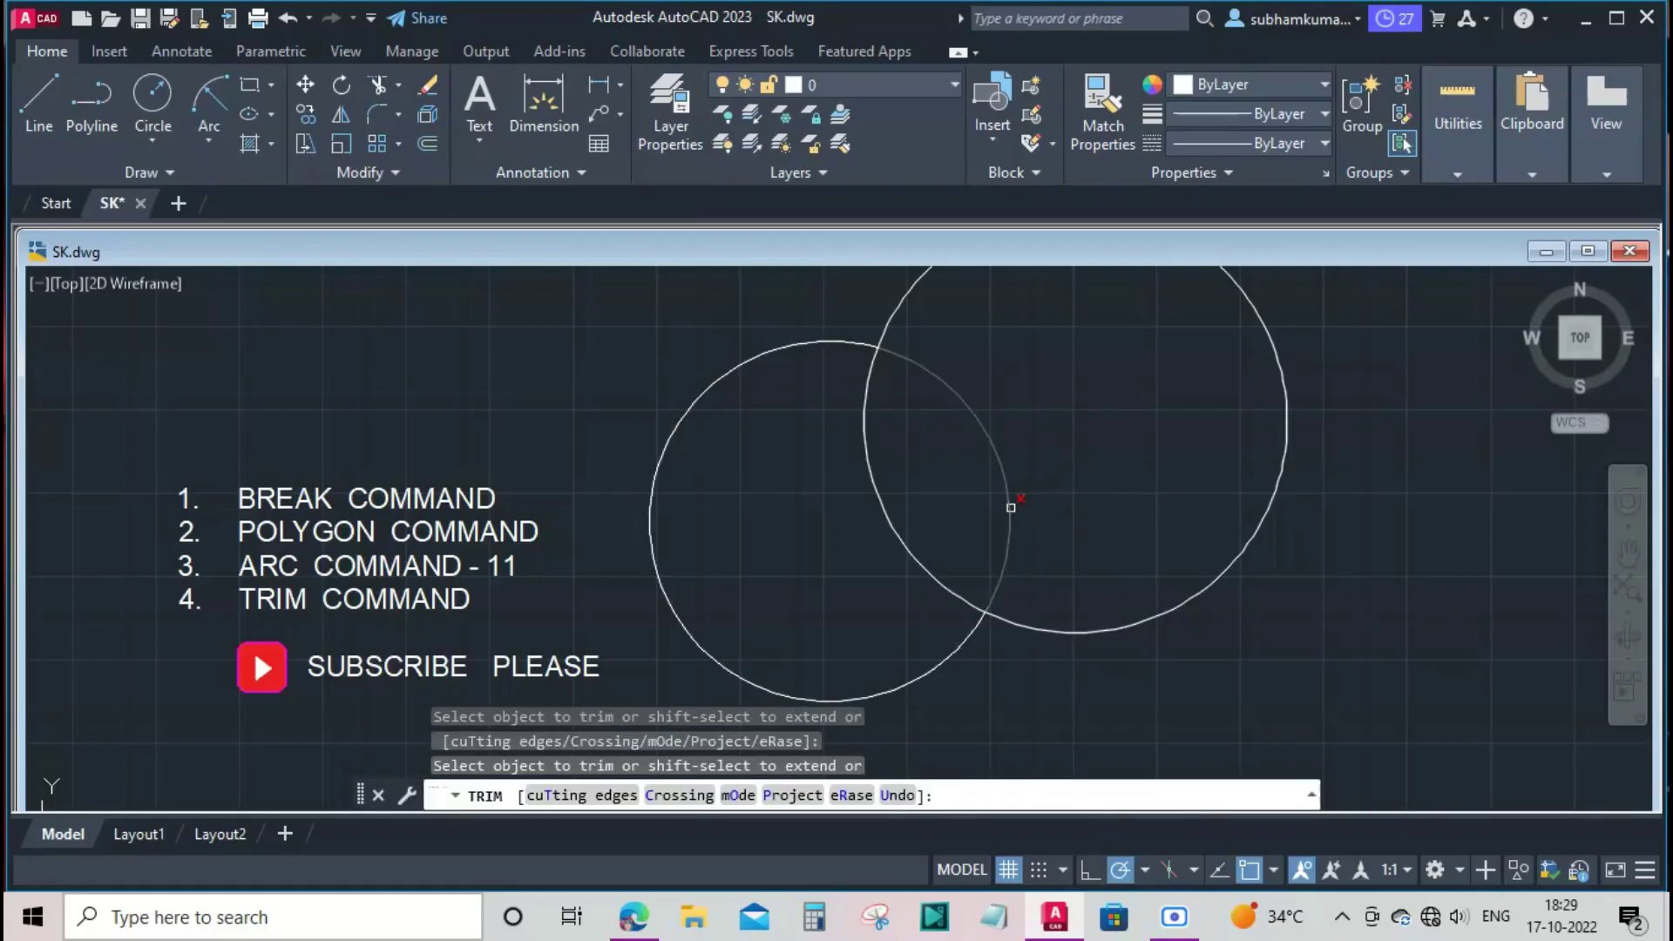
pyautogui.click(1011, 507)
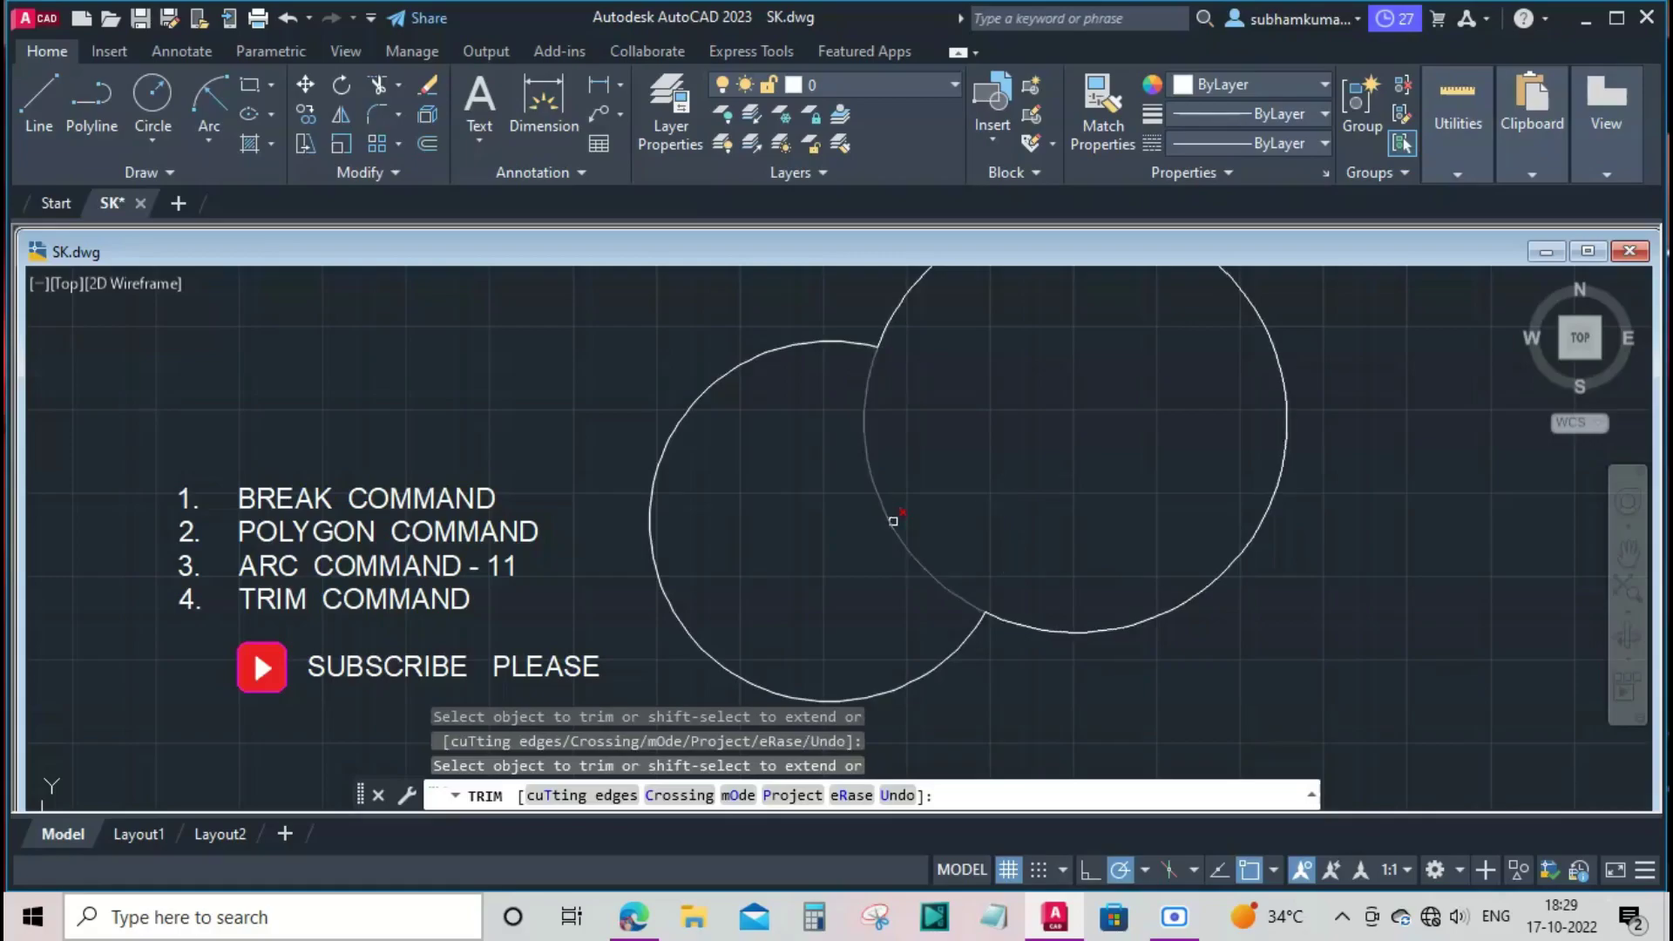
pyautogui.click(893, 521)
pyautogui.press('Escape')
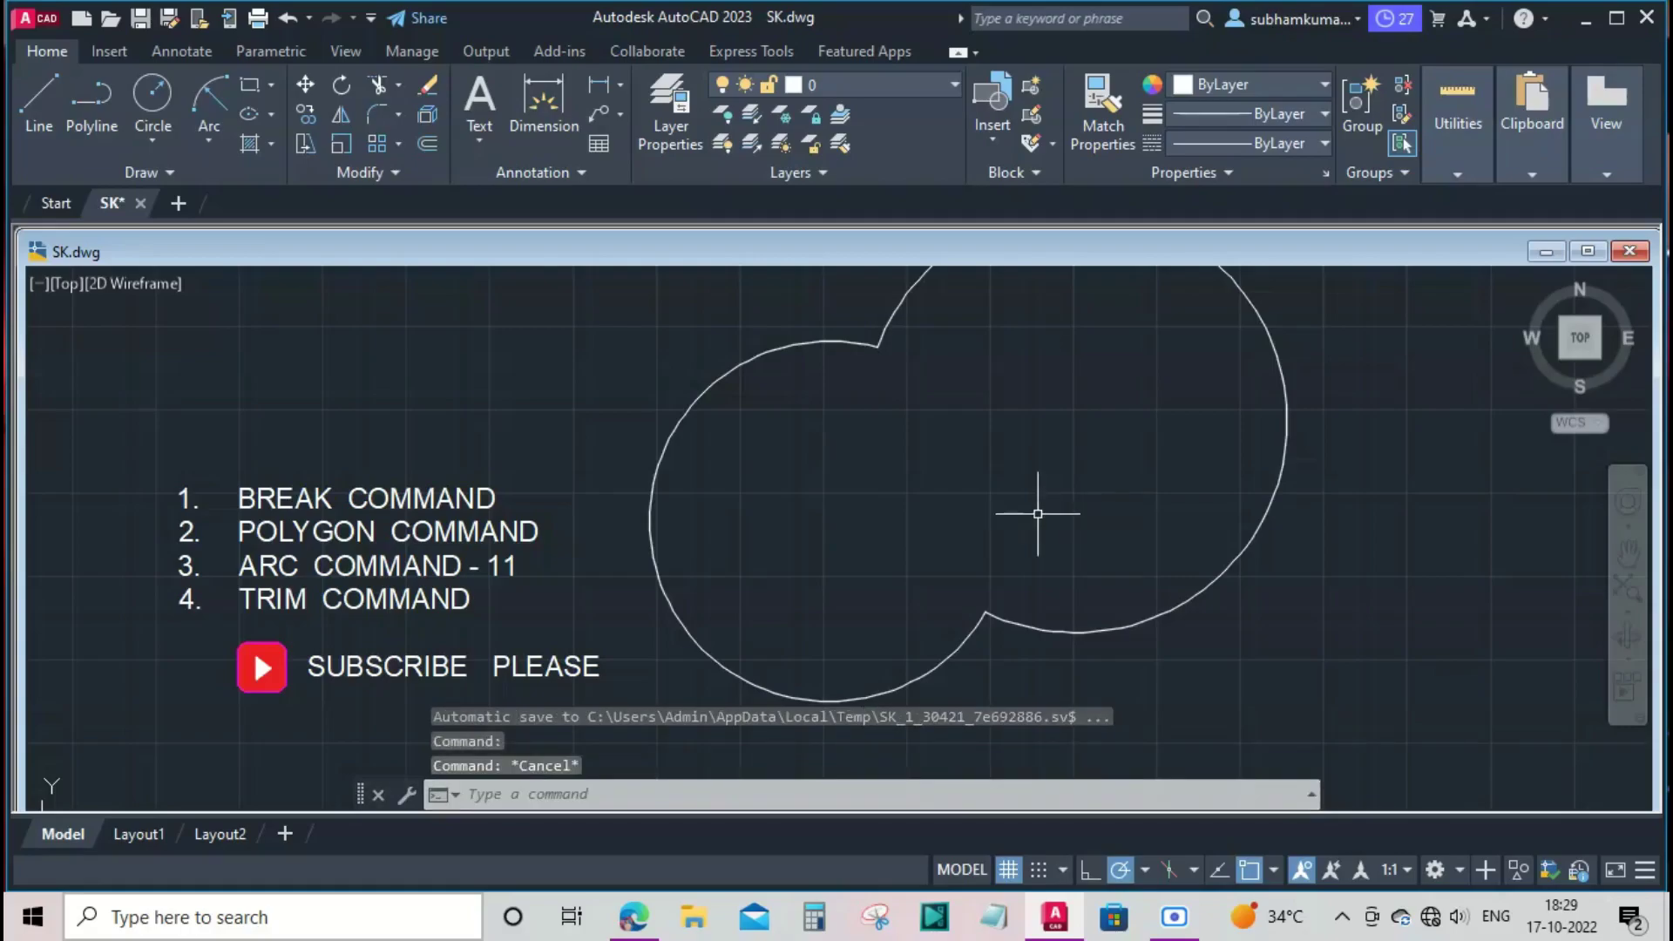
# Undo the trim with Ctrl+Z to restore both full circles.
pyautogui.hotkey('ctrl', 'z')
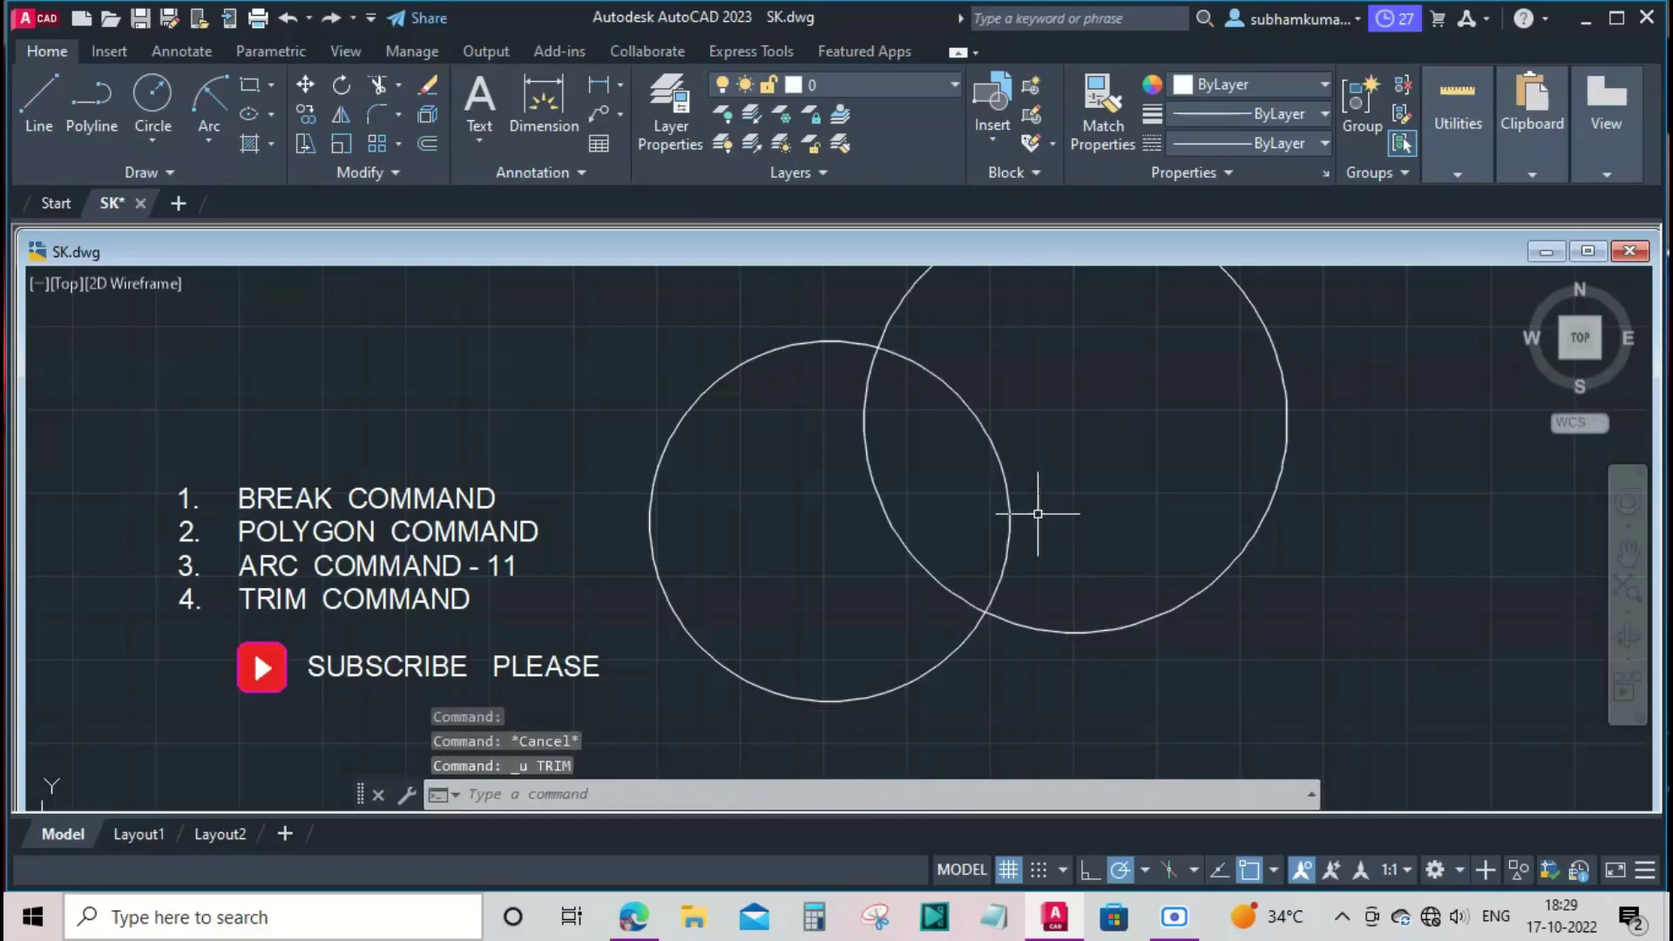